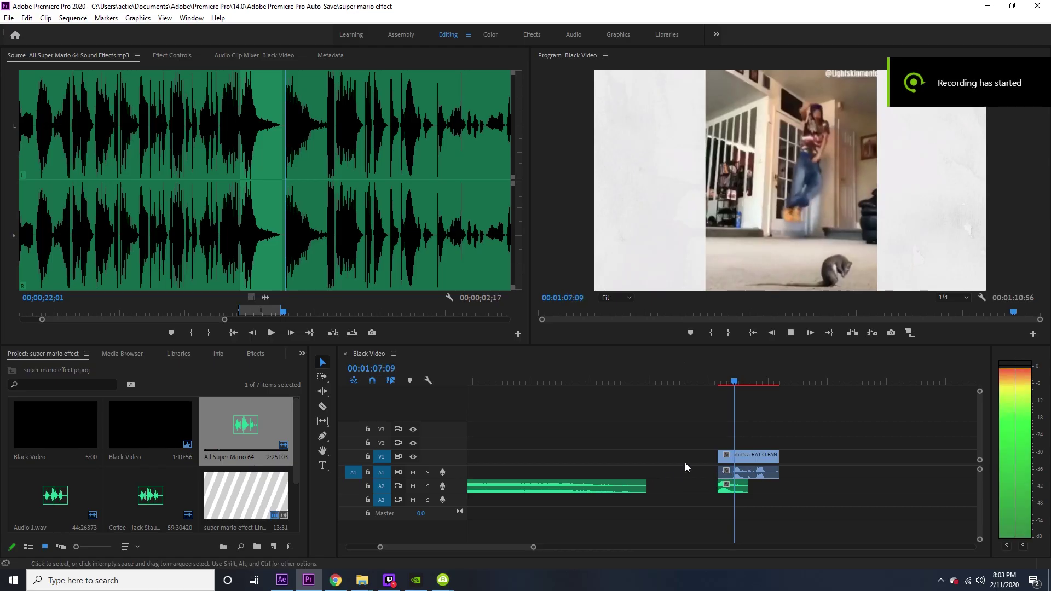
# Step: Move the sound effect clip on A2 to just before the RAT CLEAN video clip and park the playhead at 00:01:06:05
pyautogui.moveTo(744, 383); pyautogui.dragTo(701, 405)
pyautogui.moveTo(733, 493); pyautogui.dragTo(817, 490)
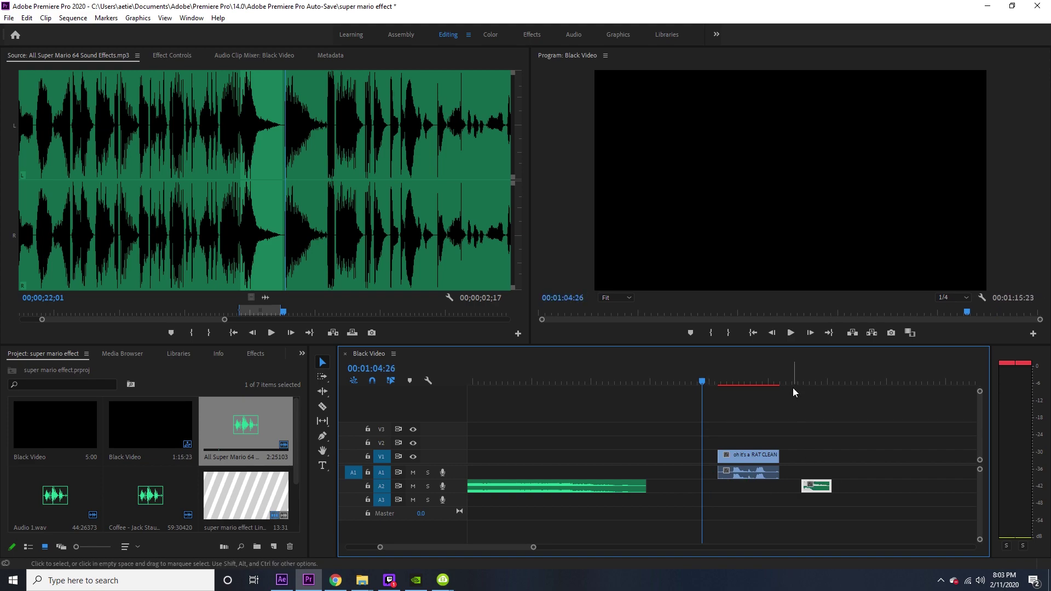
pyautogui.click(793, 382)
pyautogui.moveTo(796, 385); pyautogui.dragTo(713, 383)
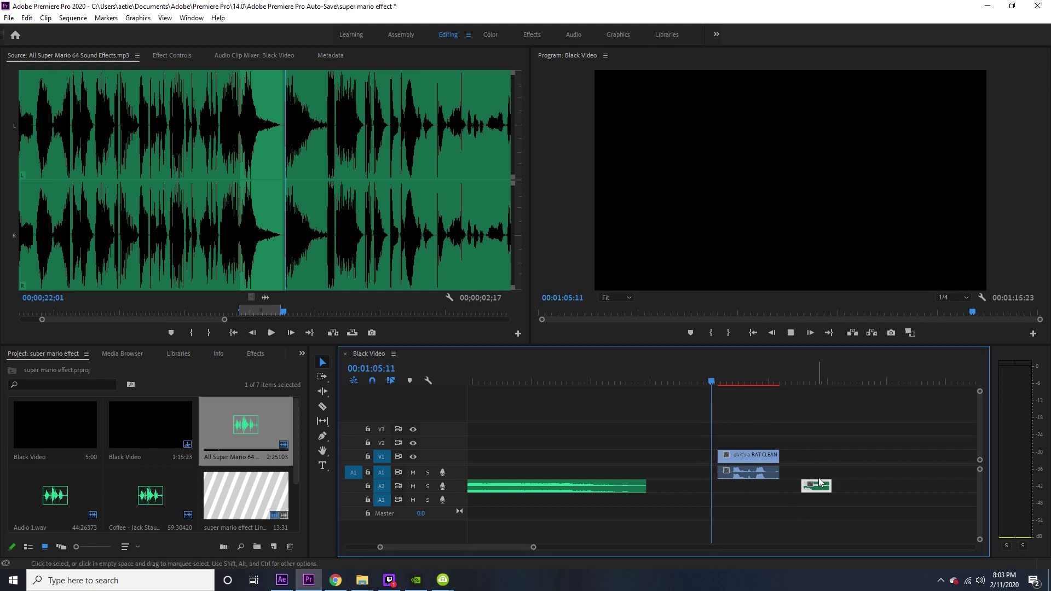
pyautogui.moveTo(790, 495); pyautogui.dragTo(685, 494)
pyautogui.press('Down')
pyautogui.press('space')
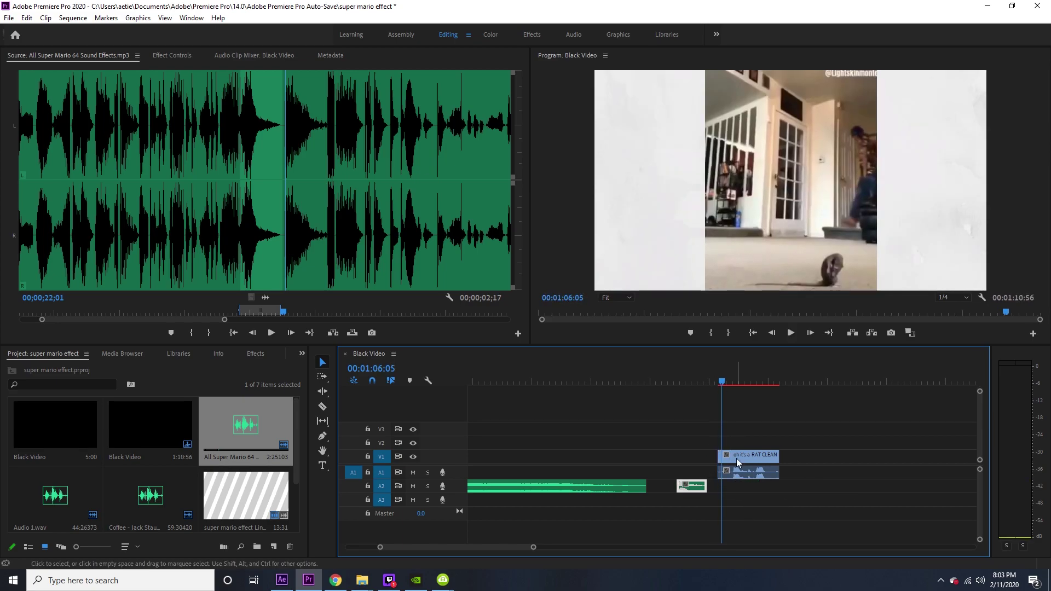
# Step: Replace the RAT CLEAN video clip with an After Effects composition and switch to After Effects
pyautogui.rightClick(736, 458)
pyautogui.click(813, 146)
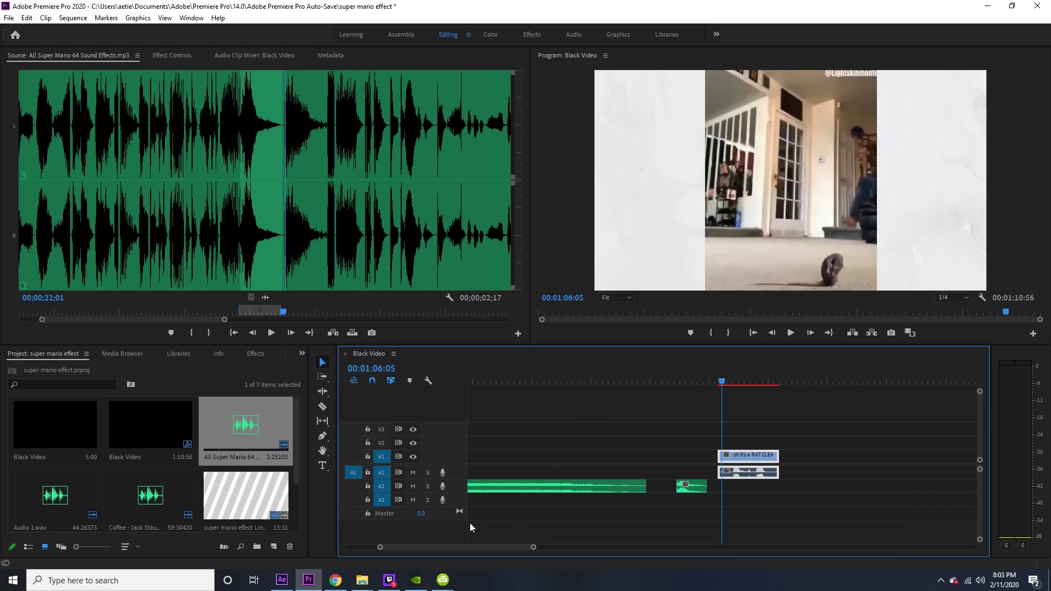
pyautogui.click(282, 581)
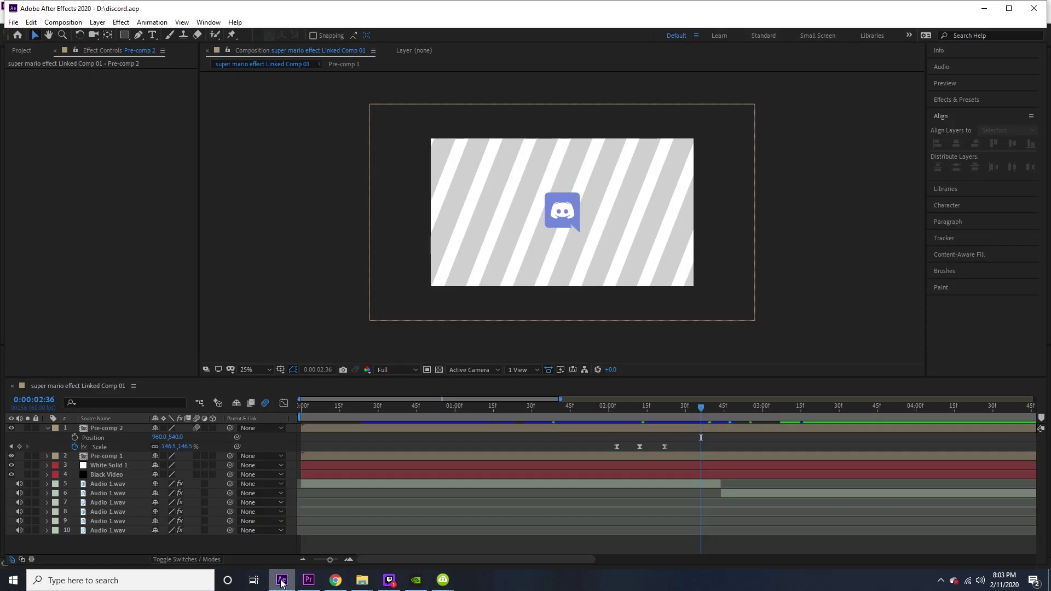
# Step: Play through the linked composition and scrub to the jump around 0:00:01:32
pyautogui.moveTo(739, 385); pyautogui.dragTo(354, 438)
pyautogui.press('space')
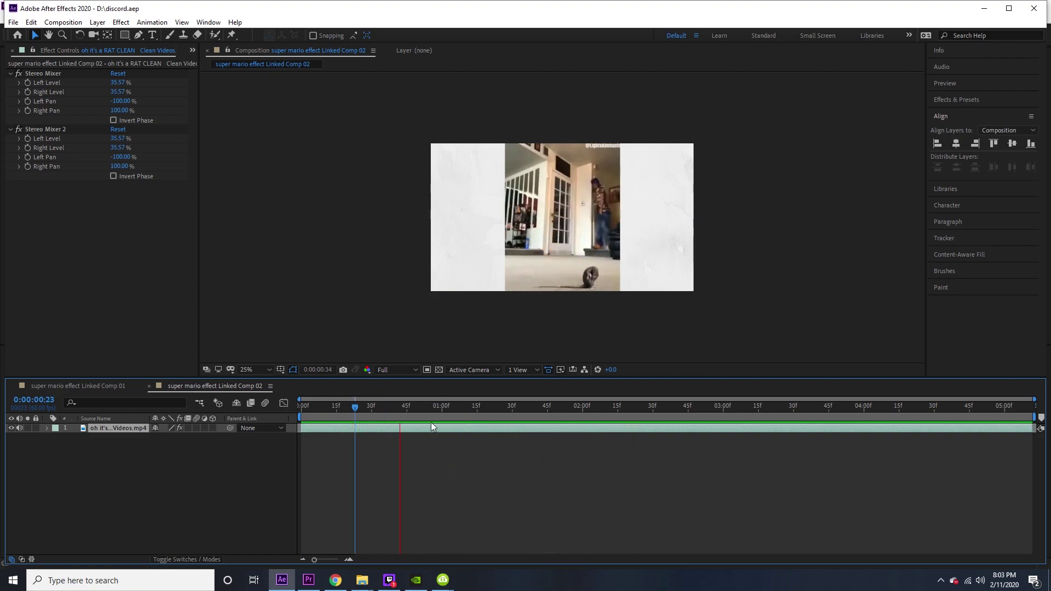
pyautogui.press('space')
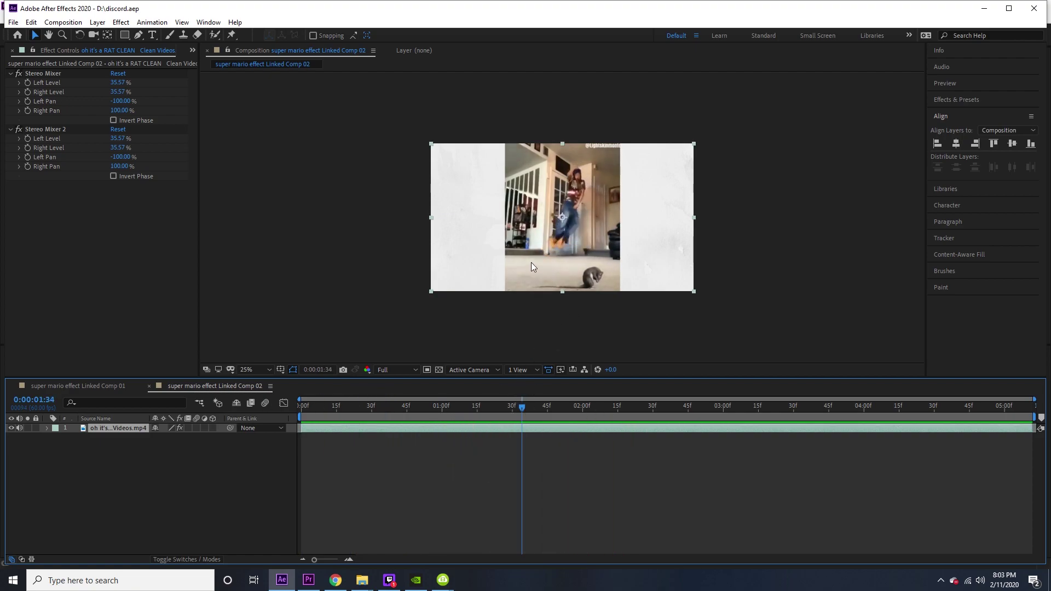
pyautogui.moveTo(561, 406); pyautogui.dragTo(516, 406)
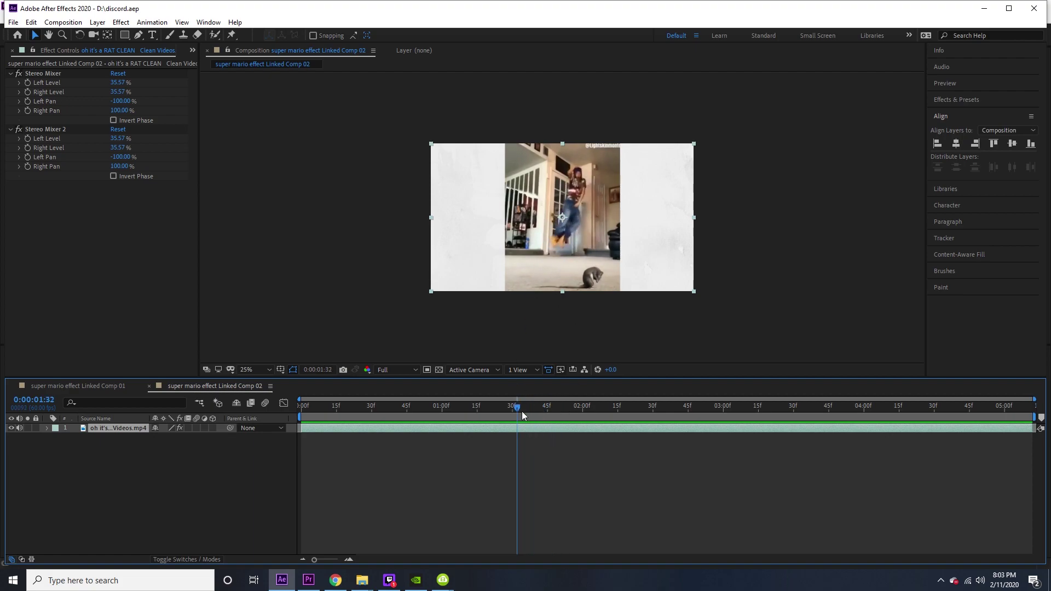
# Step: Duplicate the video layer and freeze the copy on the composition's first frame
pyautogui.press('Home')
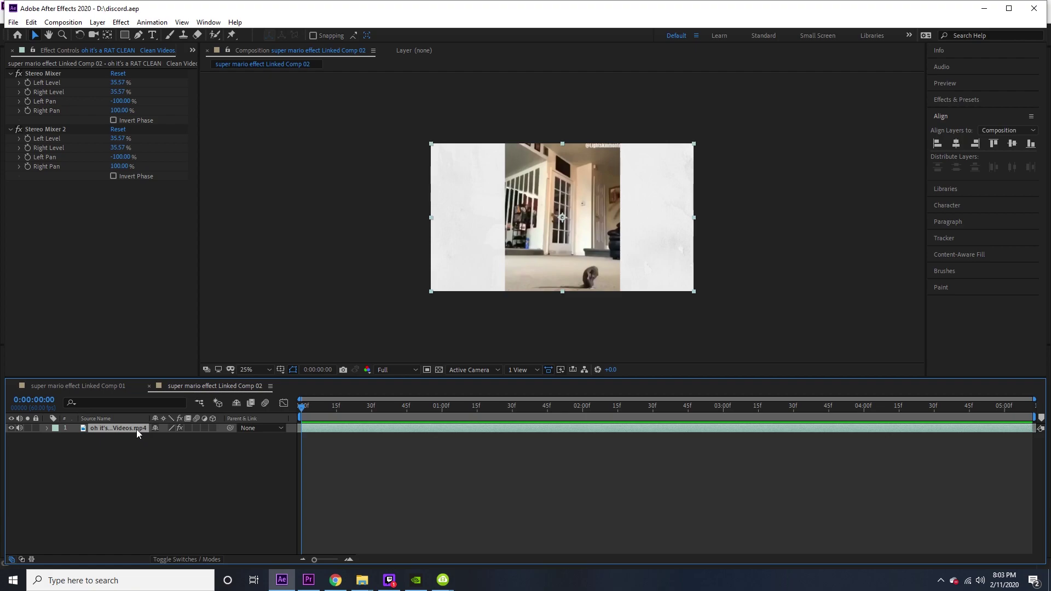
pyautogui.hotkey('ctrl', 'd')
pyautogui.rightClick(136, 428)
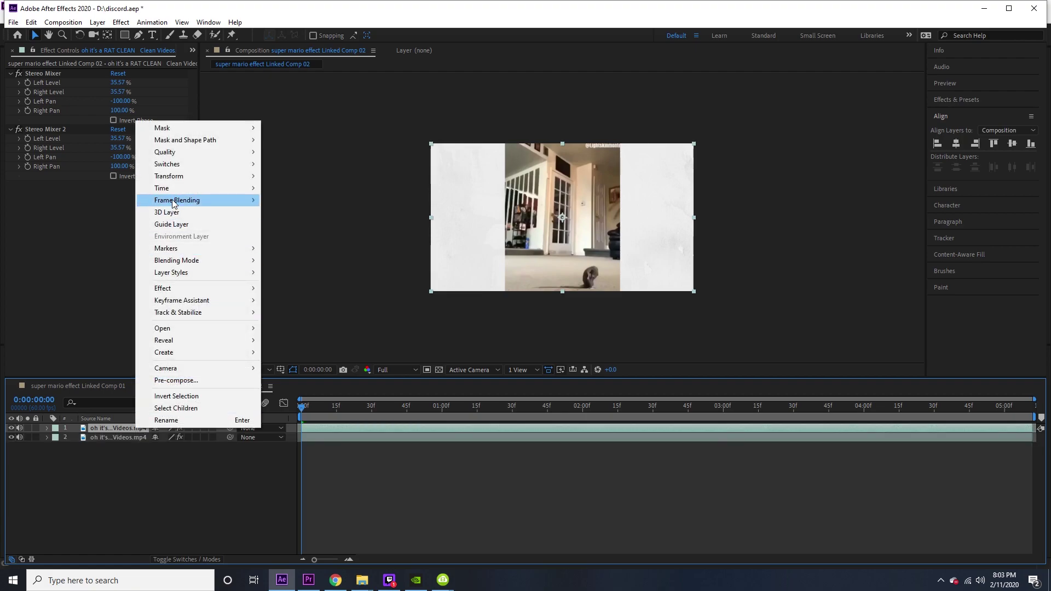
pyautogui.moveTo(164, 188)
pyautogui.click(334, 222)
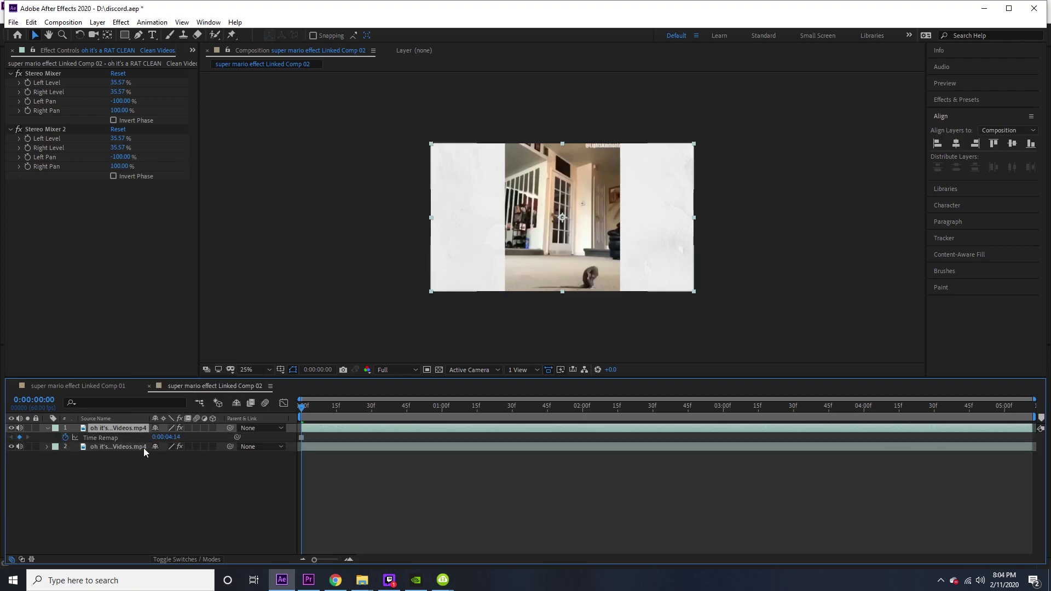
# Step: Place the frozen copy below the original video layer and check it with the upper layer's visibility toggled
pyautogui.moveTo(136, 429); pyautogui.dragTo(225, 520)
pyautogui.click(339, 481)
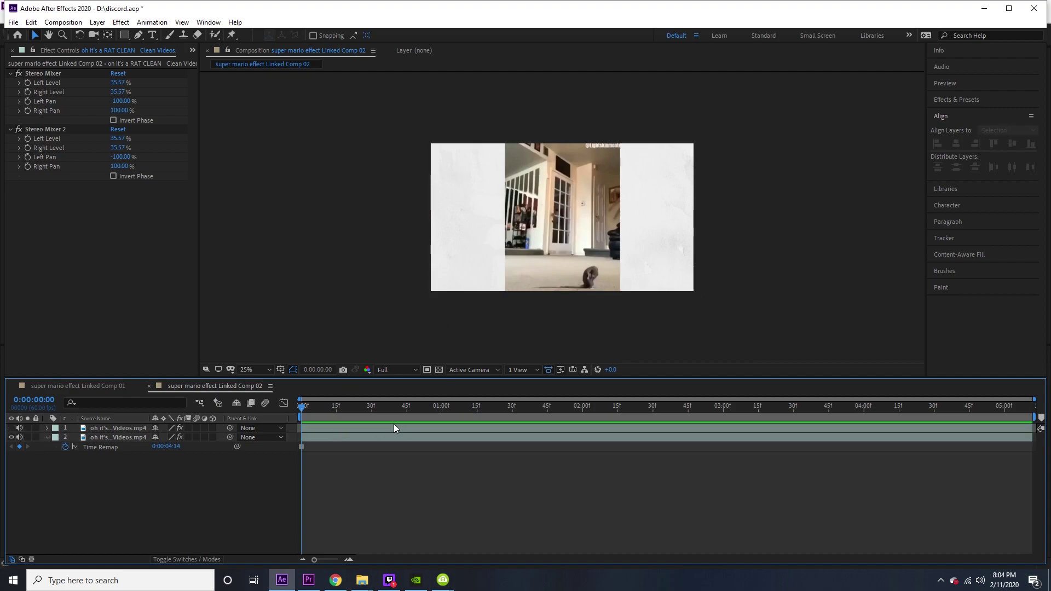
pyautogui.moveTo(440, 411); pyautogui.dragTo(263, 416)
pyautogui.click(13, 428)
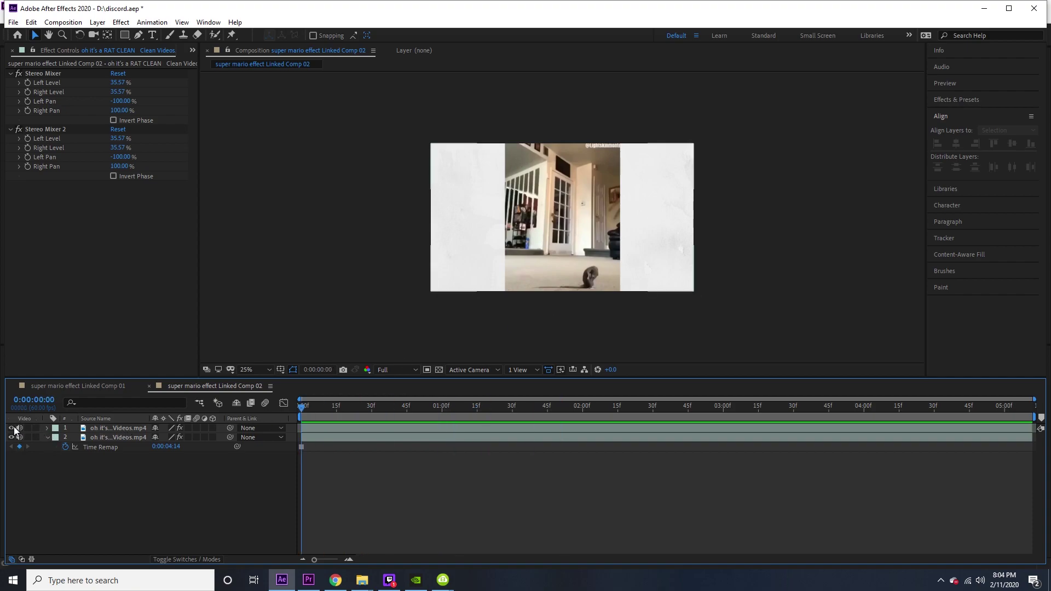
# Step: Go to 0:00:01:22 in the jump and create a white 1920 × 1080 px solid above the video layers
pyautogui.moveTo(328, 406); pyautogui.dragTo(493, 405)
pyautogui.press('.')
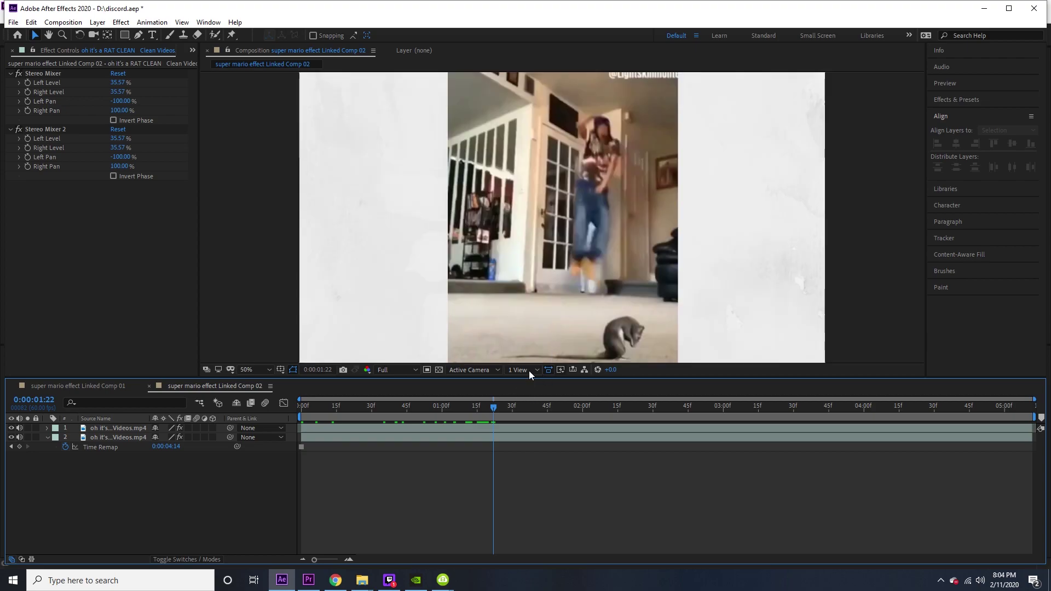
pyautogui.click(96, 22)
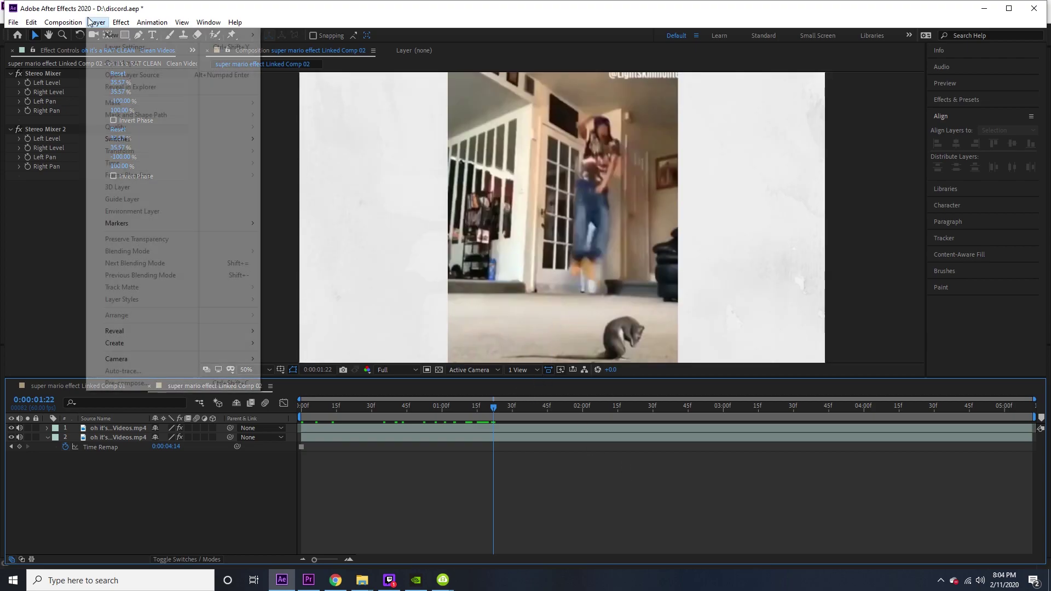
pyautogui.moveTo(165, 34)
pyautogui.click(303, 48)
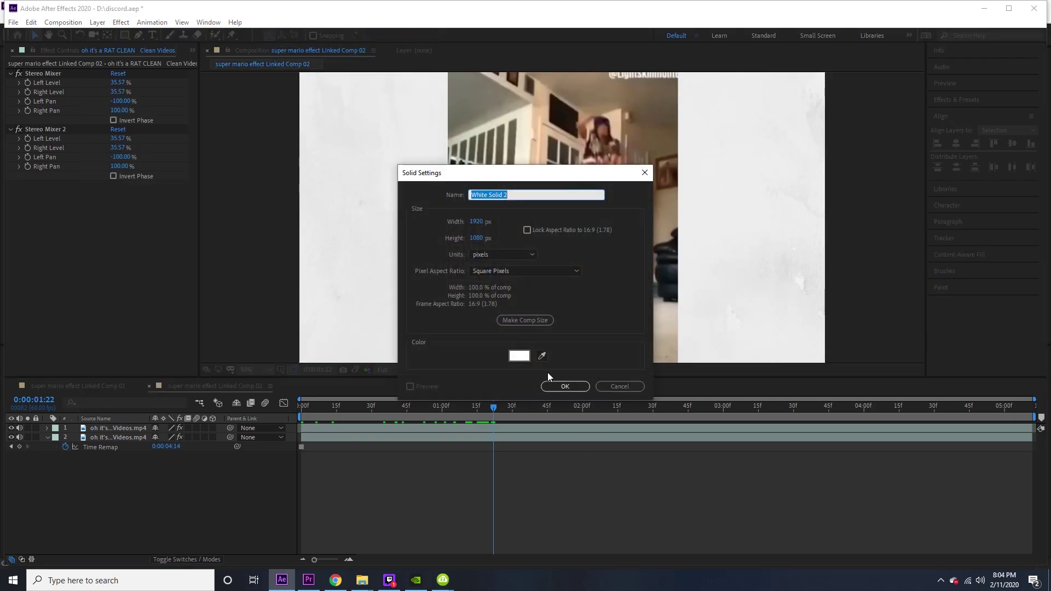
pyautogui.click(564, 384)
# Step: Find the Grid effect and apply it to the white solid as a perspective guide
pyautogui.click(957, 114)
pyautogui.write('grid')
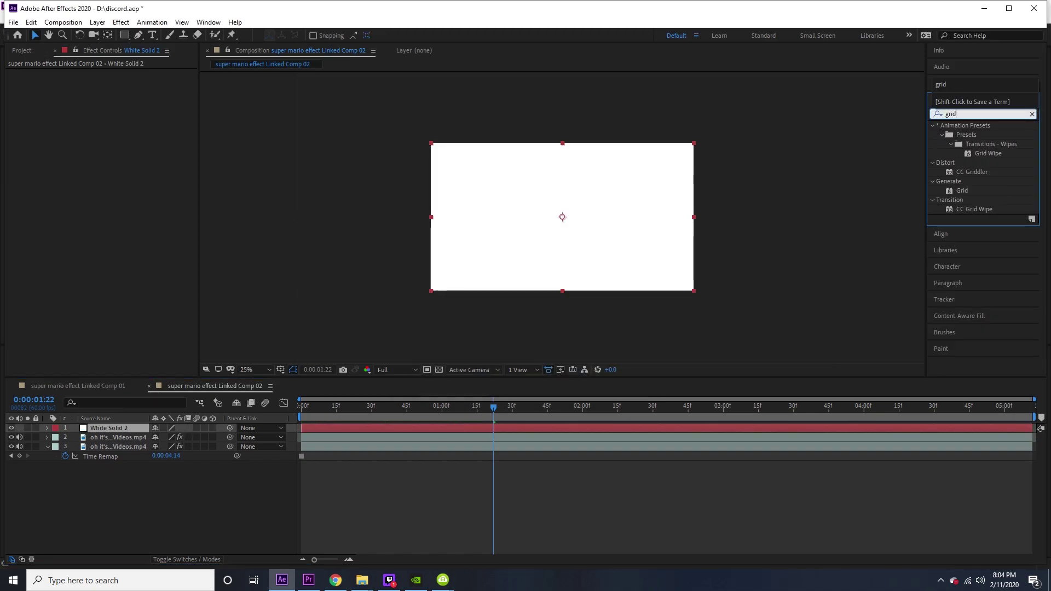
pyautogui.doubleClick(961, 191)
pyautogui.press('.')
pyautogui.press('.')
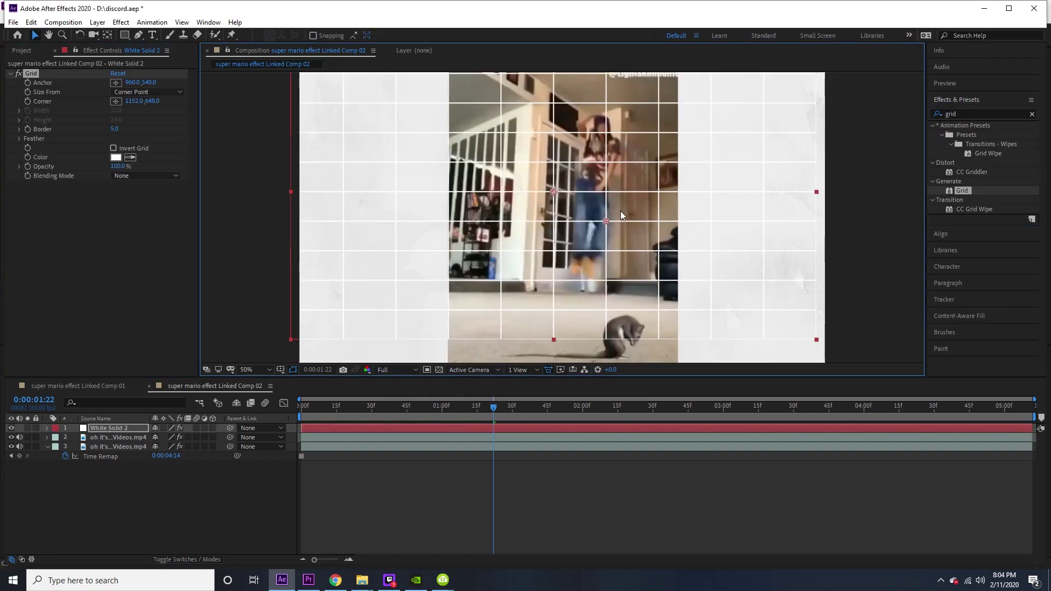
# Step: Make the white solid a 3D layer and tilt it nearly flat with an X rotation of about -84°
pyautogui.click(213, 427)
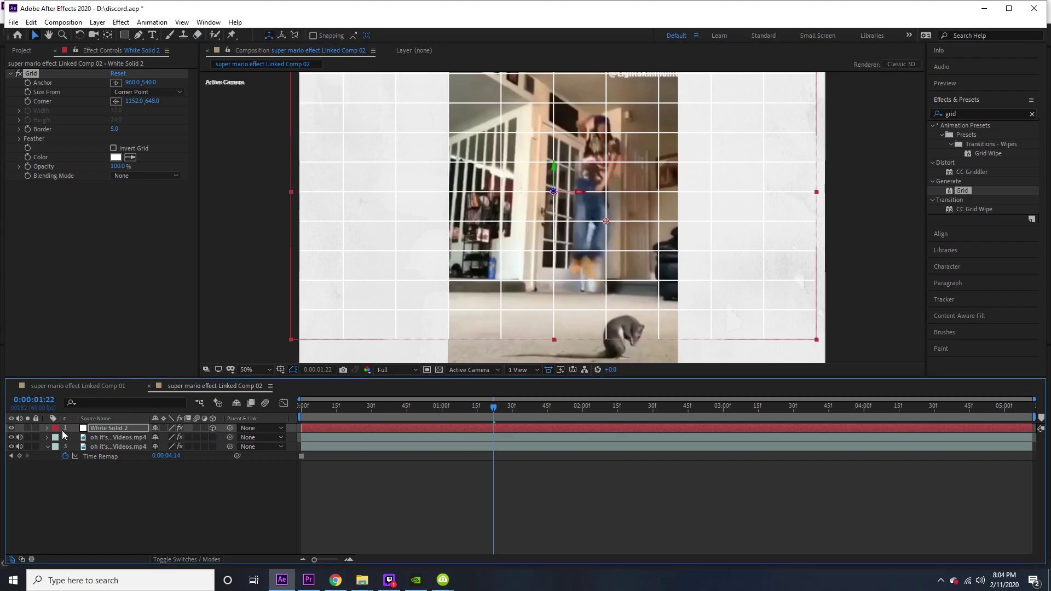
pyautogui.click(47, 427)
pyautogui.click(57, 446)
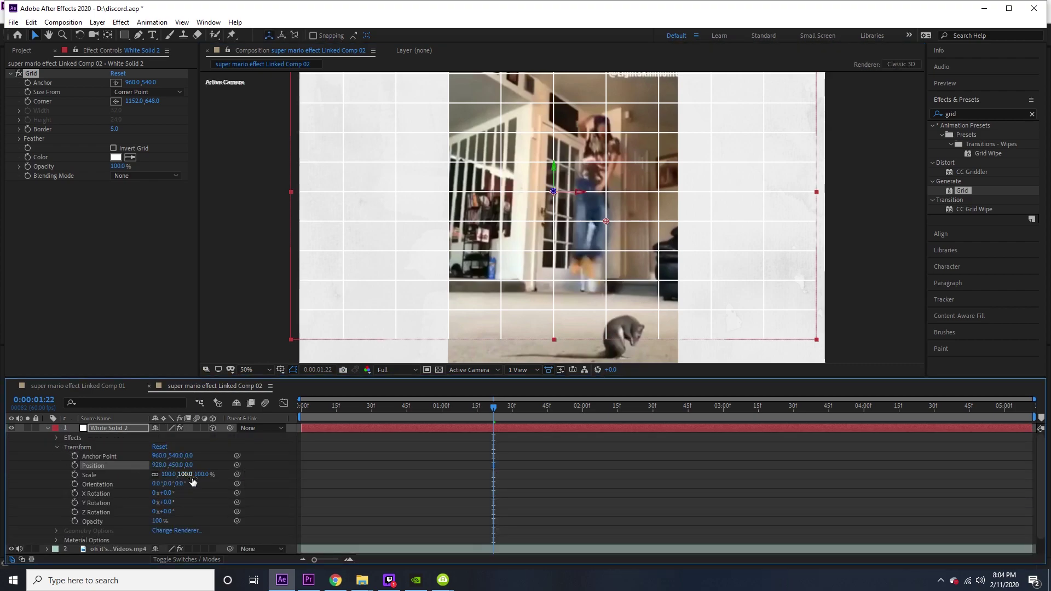
pyautogui.moveTo(167, 493); pyautogui.dragTo(127, 497)
pyautogui.click(127, 498)
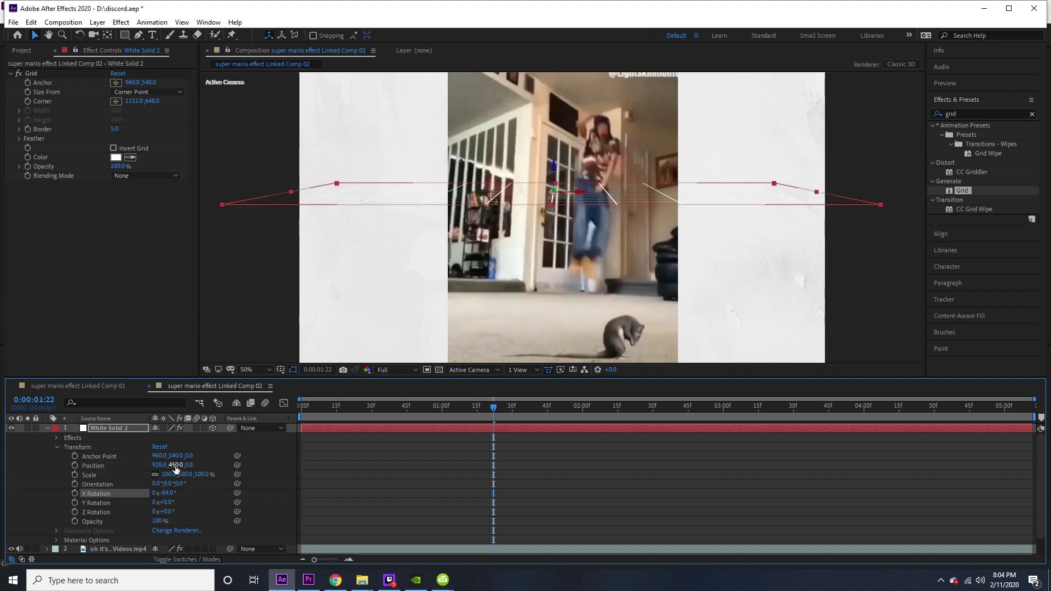
# Step: Lay the grid on the room's floor with position 928, 933, 479 and an X rotation of -90°
pyautogui.moveTo(175, 469); pyautogui.dragTo(168, 499)
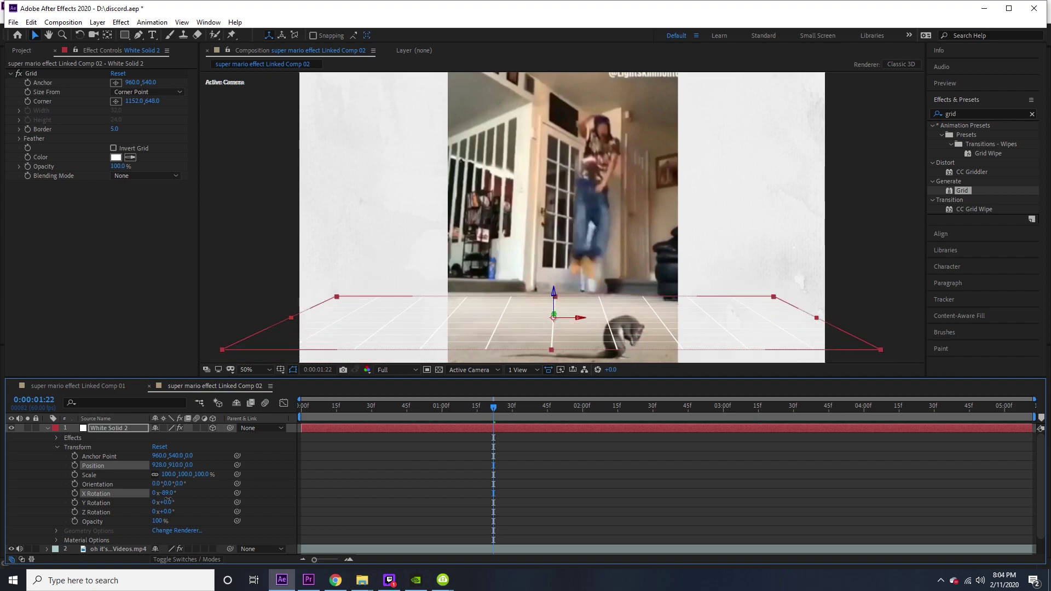
pyautogui.moveTo(177, 466); pyautogui.dragTo(181, 481)
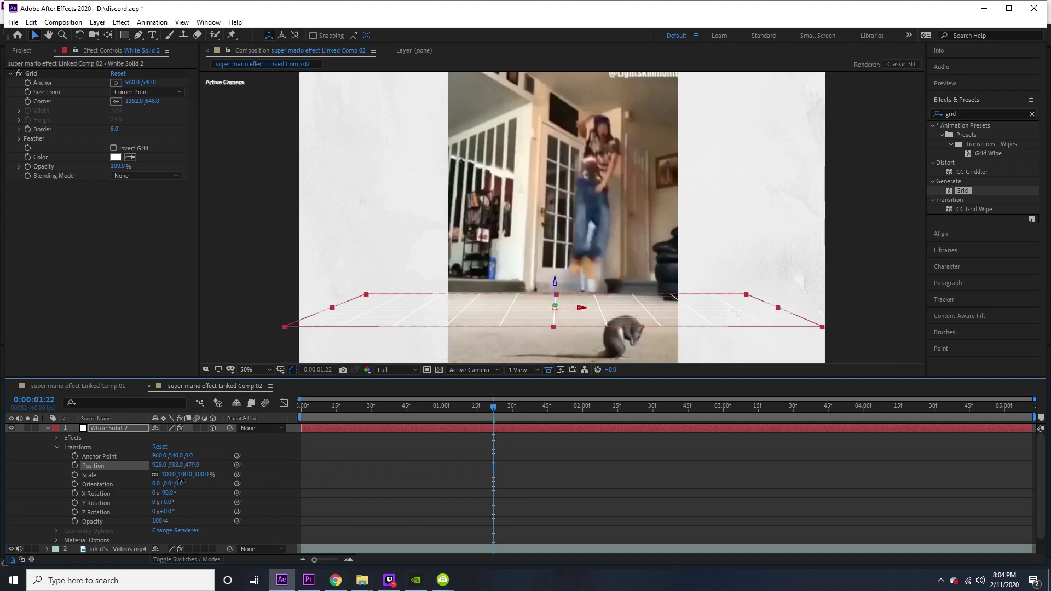
pyautogui.click(588, 484)
pyautogui.click(556, 321)
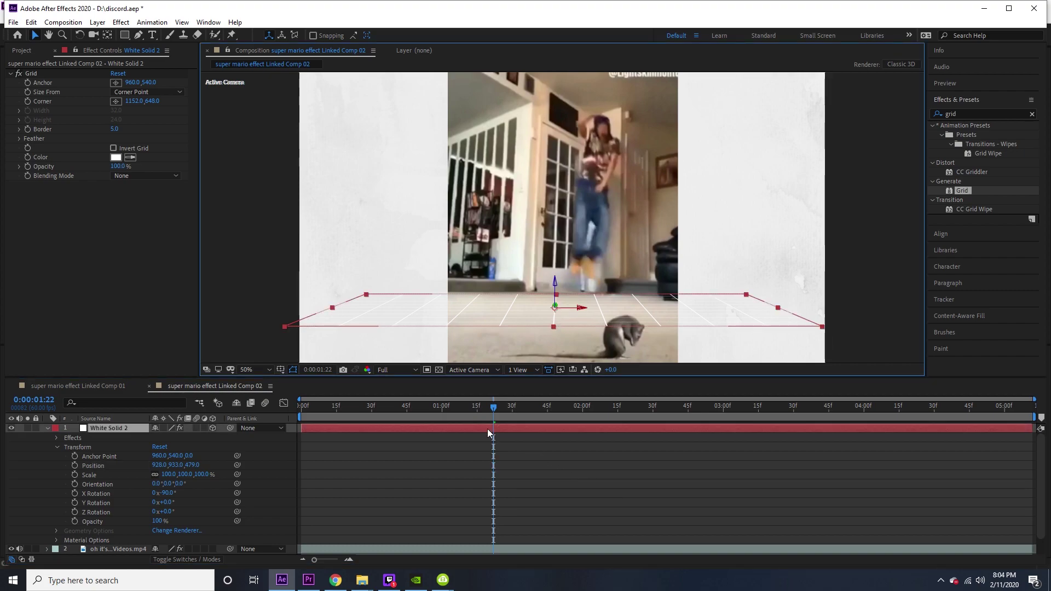
# Step: Remove the Grid effect from the white solid and apply the Radio Waves effect instead
pyautogui.click(74, 438)
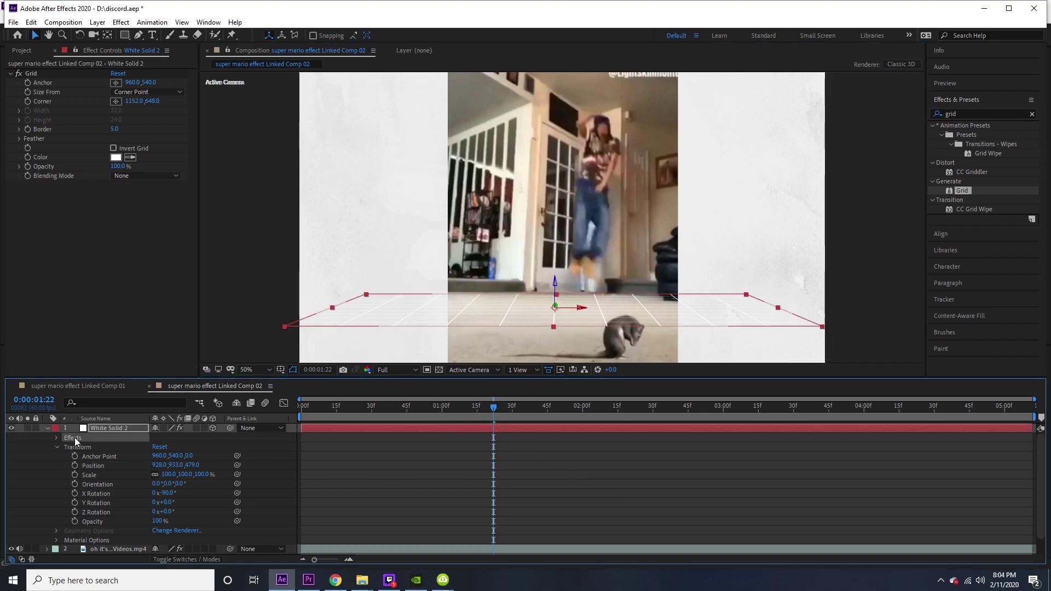
pyautogui.press('Delete')
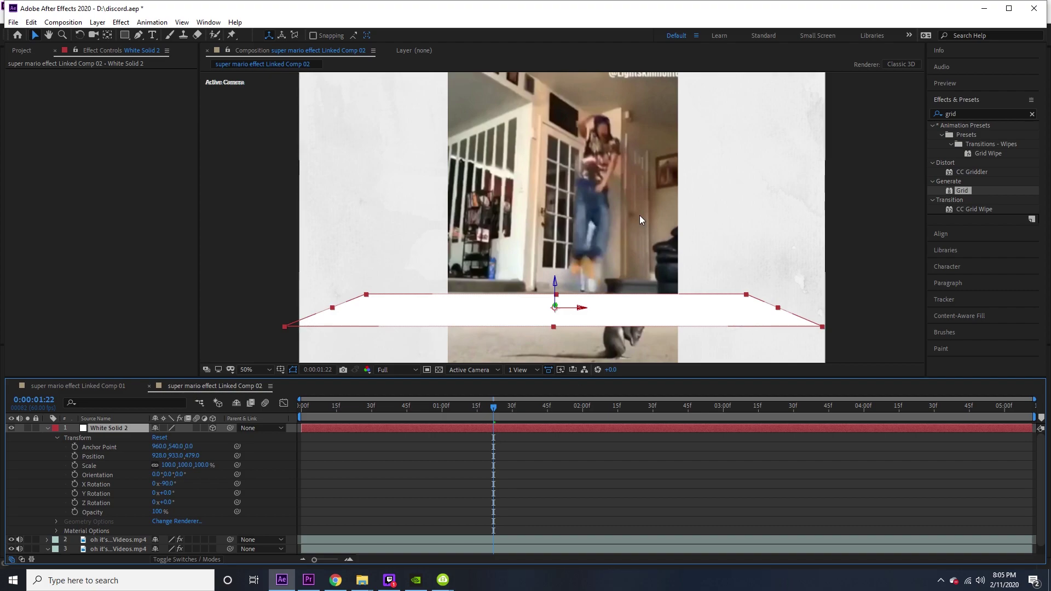
pyautogui.click(967, 113)
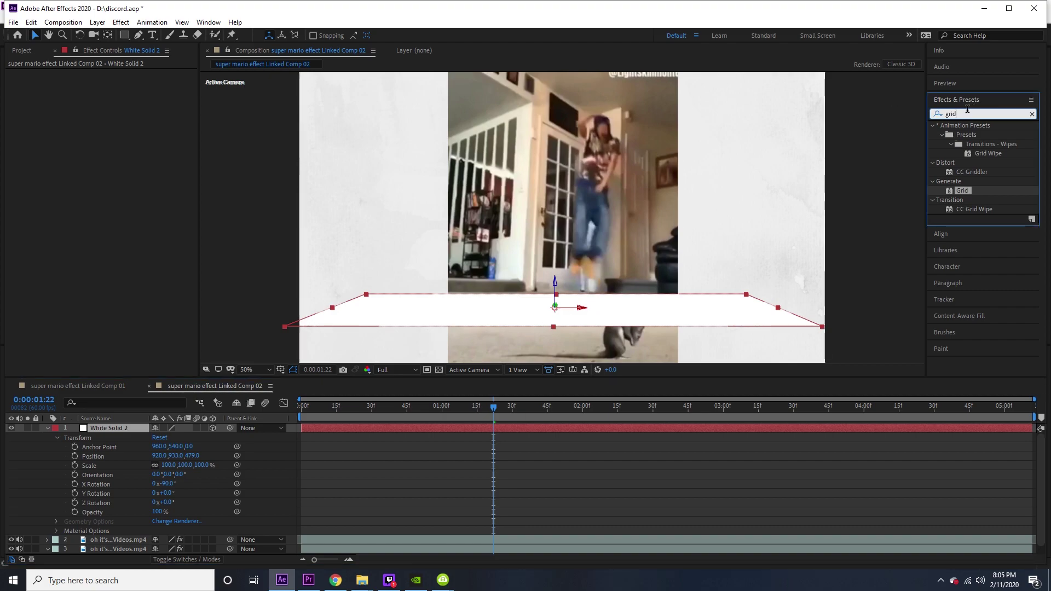
pyautogui.press('BackSpace')
pyautogui.press('BackSpace')
pyautogui.press('BackSpace')
pyautogui.press('BackSpace')
pyautogui.write('rad')
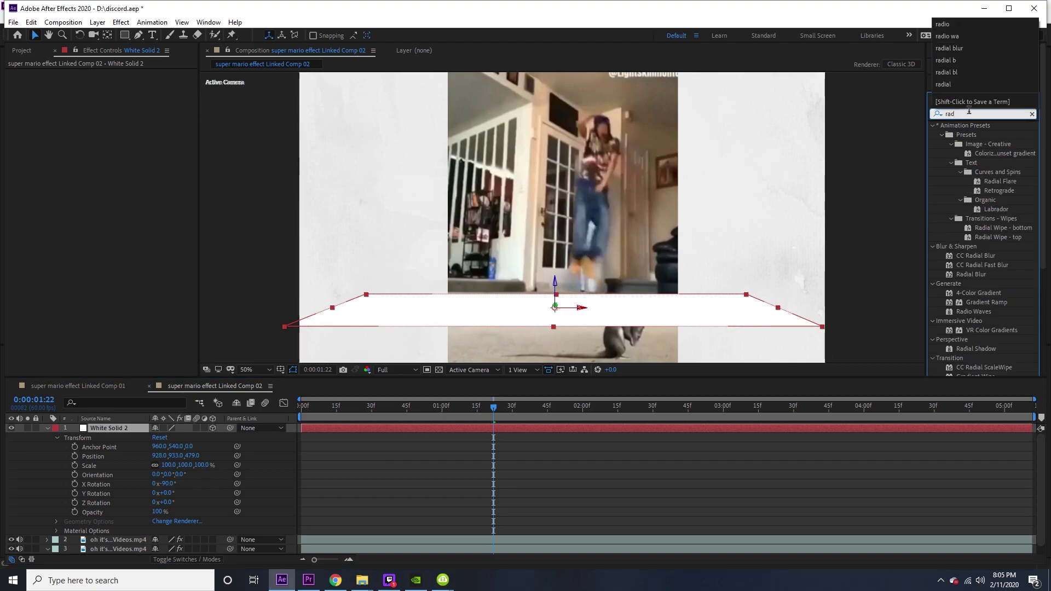
pyautogui.write('io')
pyautogui.doubleClick(970, 137)
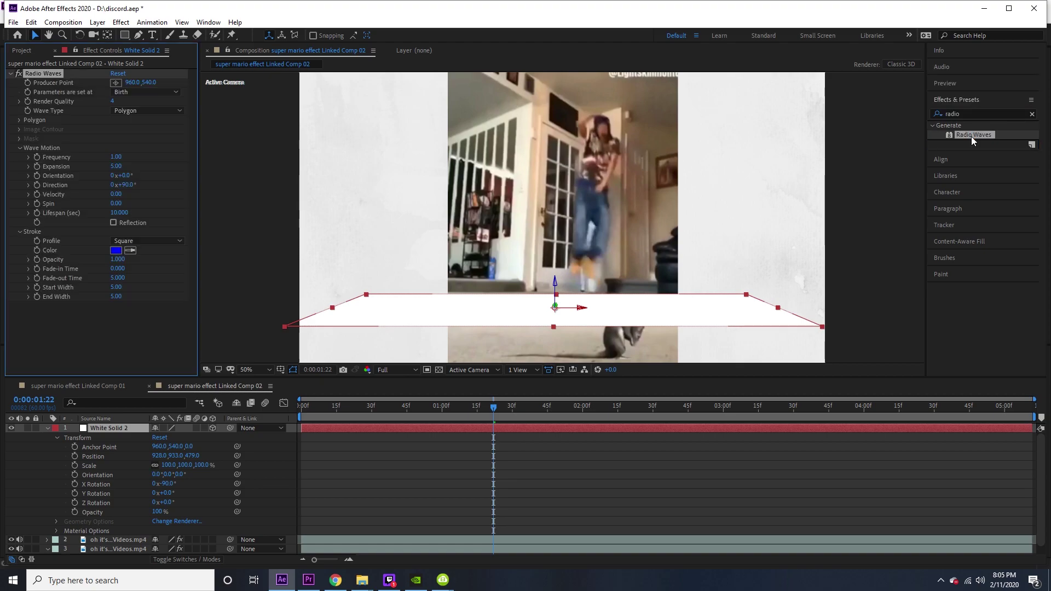
# Step: Set the Radio Waves stroke's start width to 70 and end width to 1, and return the playhead to 0:00:00:00
pyautogui.press(',')
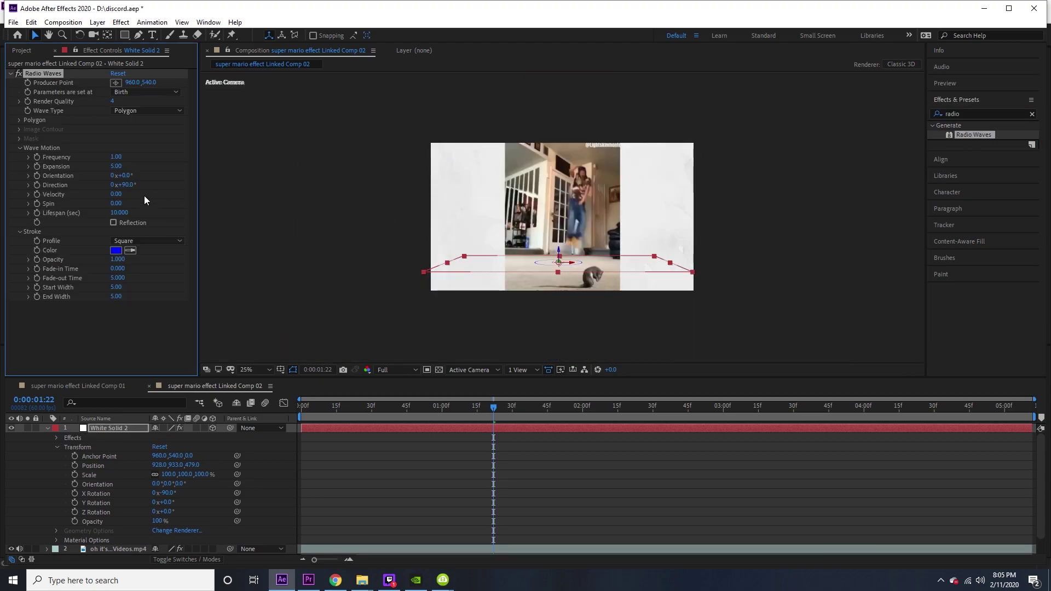
pyautogui.press('.')
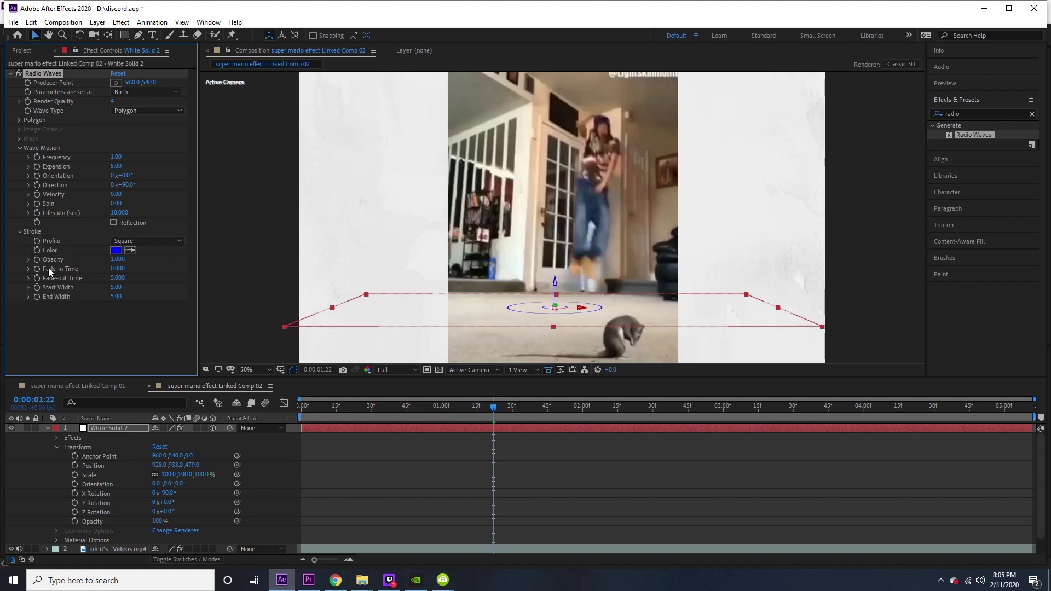
pyautogui.moveTo(114, 287)
pyautogui.mouseDown()
pyautogui.moveTo(156, 287)
pyautogui.moveTo(113, 285)
pyautogui.mouseUp()
pyautogui.click(113, 287)
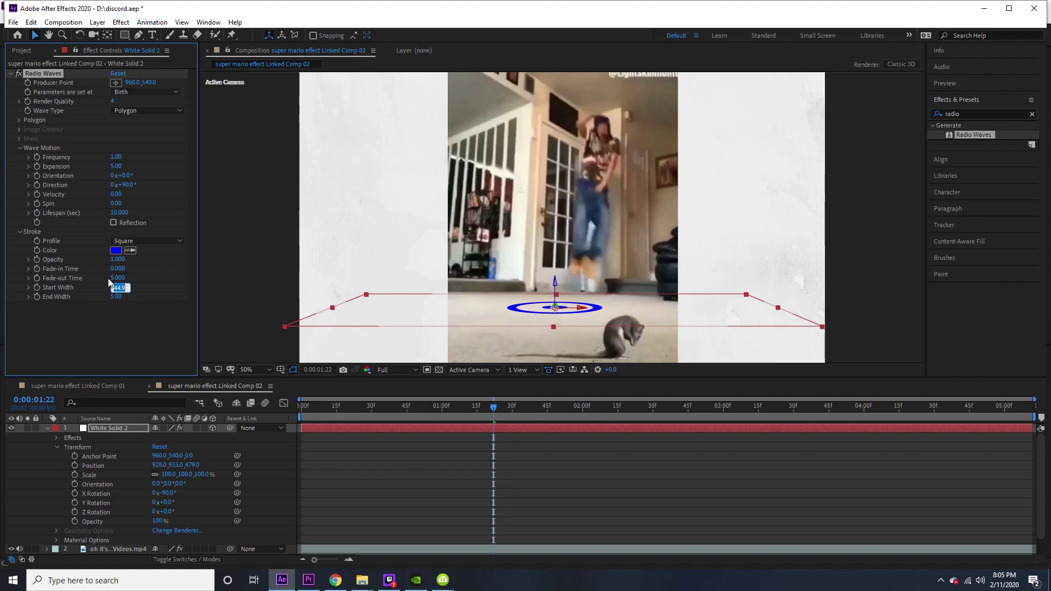
pyautogui.write('70')
pyautogui.press('Return')
pyautogui.click(116, 297)
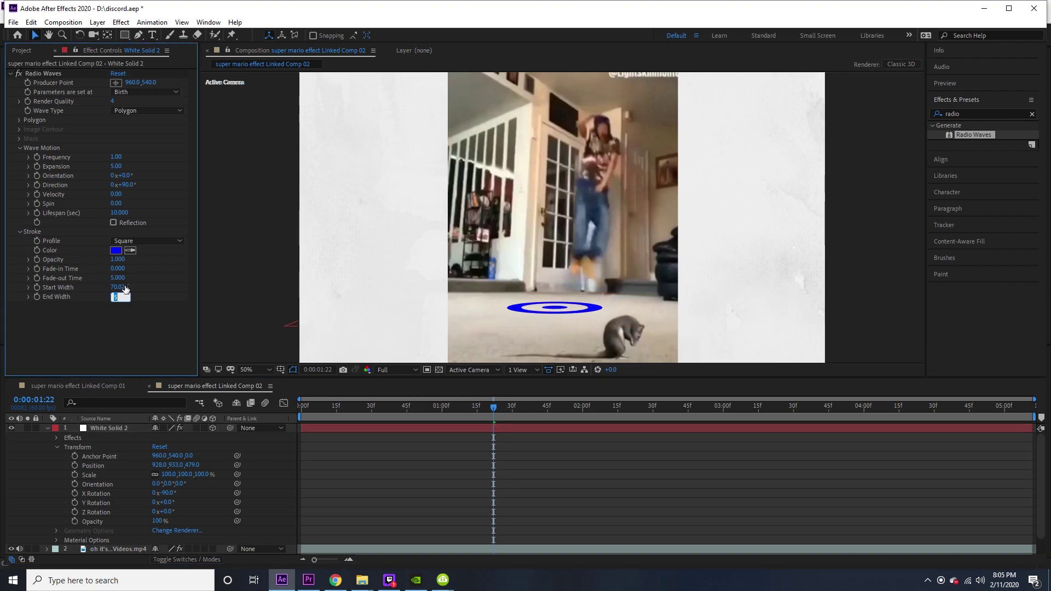
pyautogui.write('5')
pyautogui.click(424, 458)
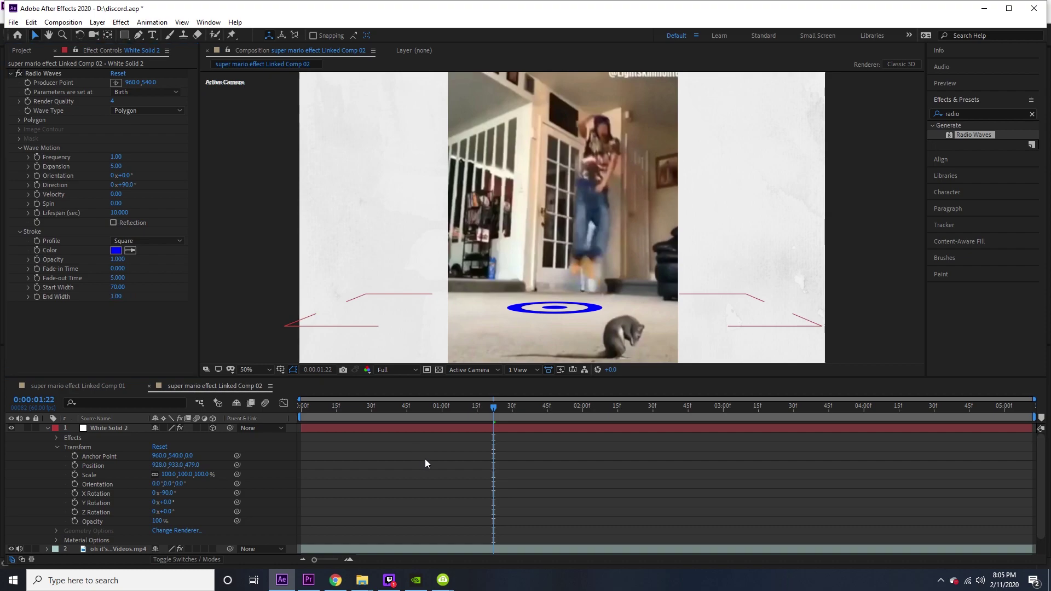
pyautogui.moveTo(476, 409); pyautogui.dragTo(217, 411)
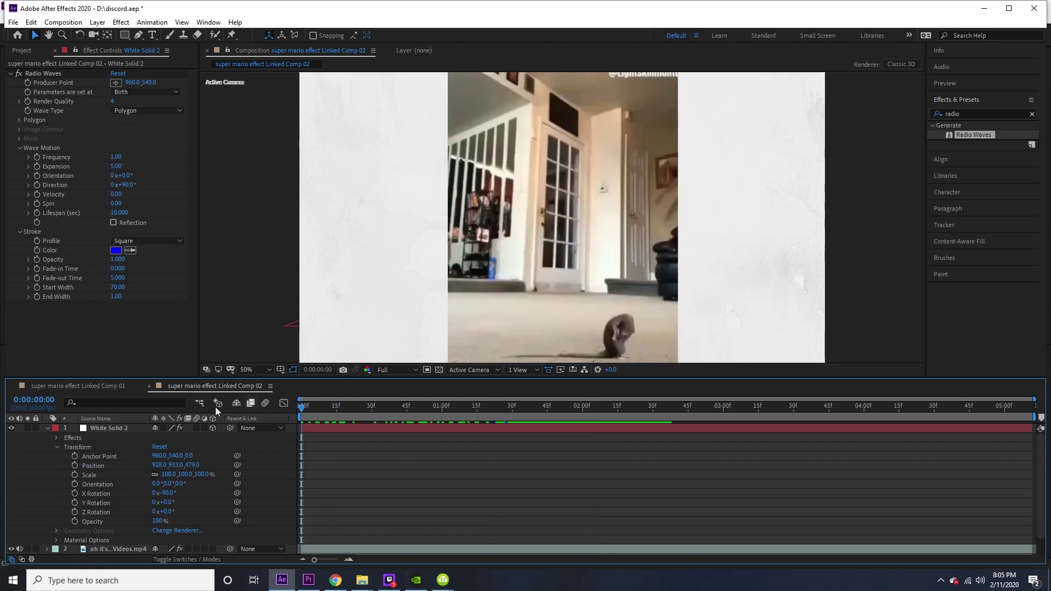
# Step: Pre-compose the white solid layer that carries the Radio Waves effect
pyautogui.rightClick(100, 428)
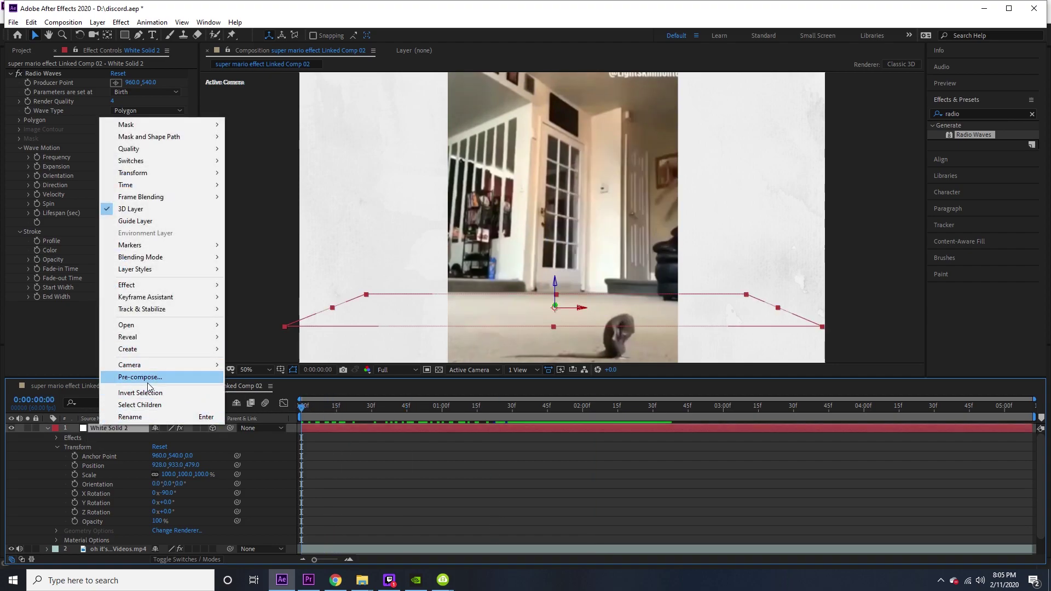
pyautogui.click(148, 374)
pyautogui.press('Return')
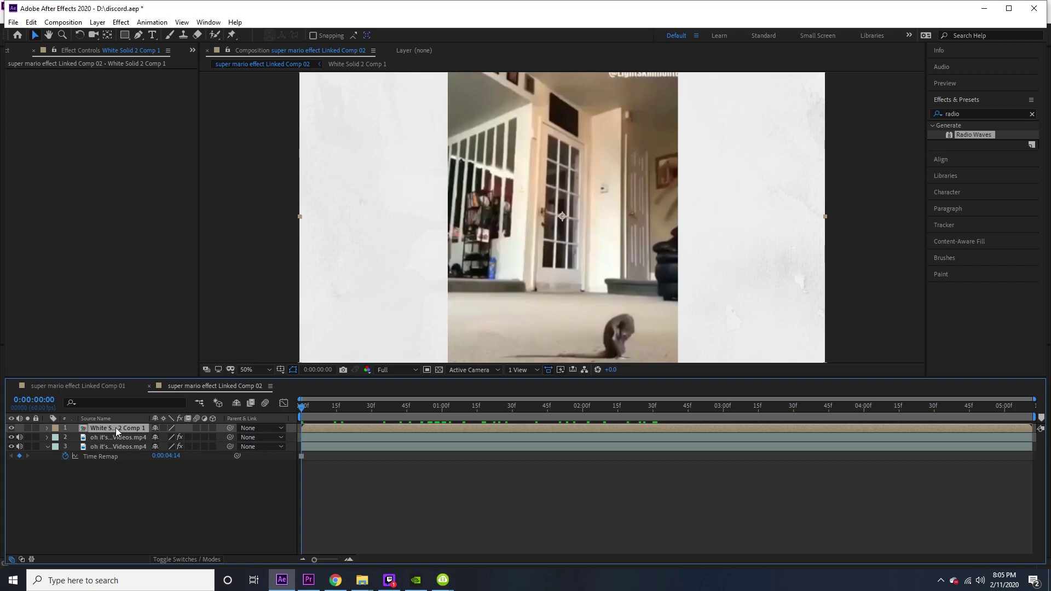
# Step: Inside the solid's pre-composition, set the Radio Waves stroke color to white, and preview the ripples in super mario effect Linked Comp 02
pyautogui.doubleClick(116, 428)
pyautogui.click(112, 431)
pyautogui.click(115, 250)
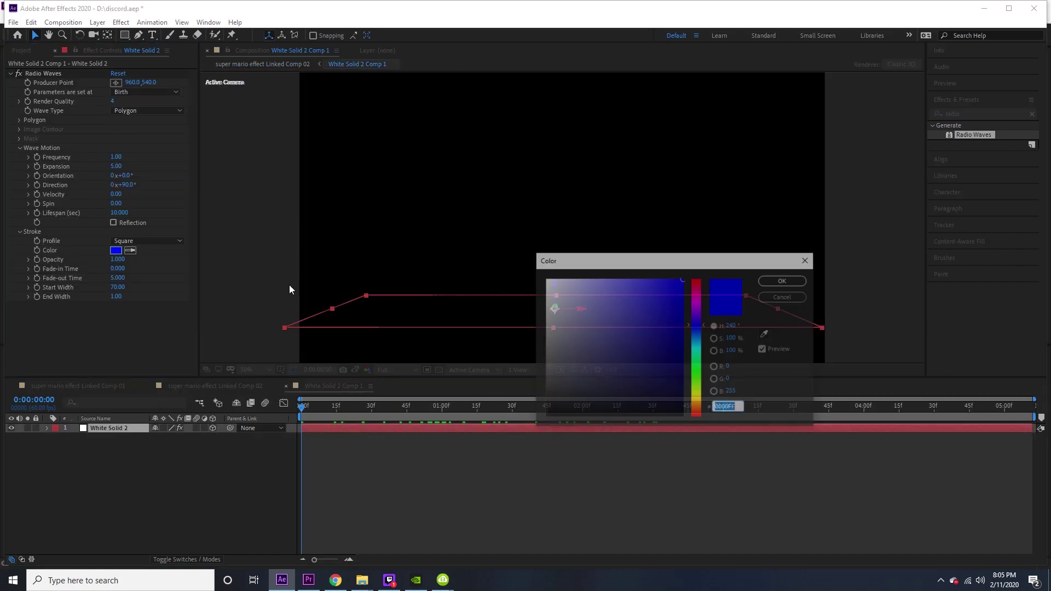
pyautogui.click(545, 278)
pyautogui.click(802, 283)
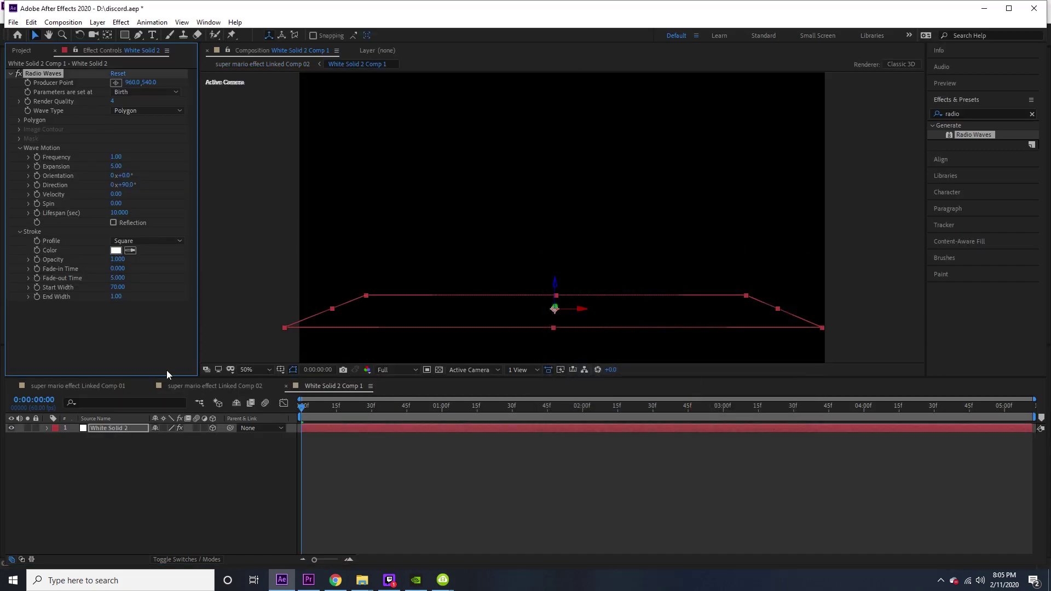
pyautogui.click(209, 385)
pyautogui.press('space')
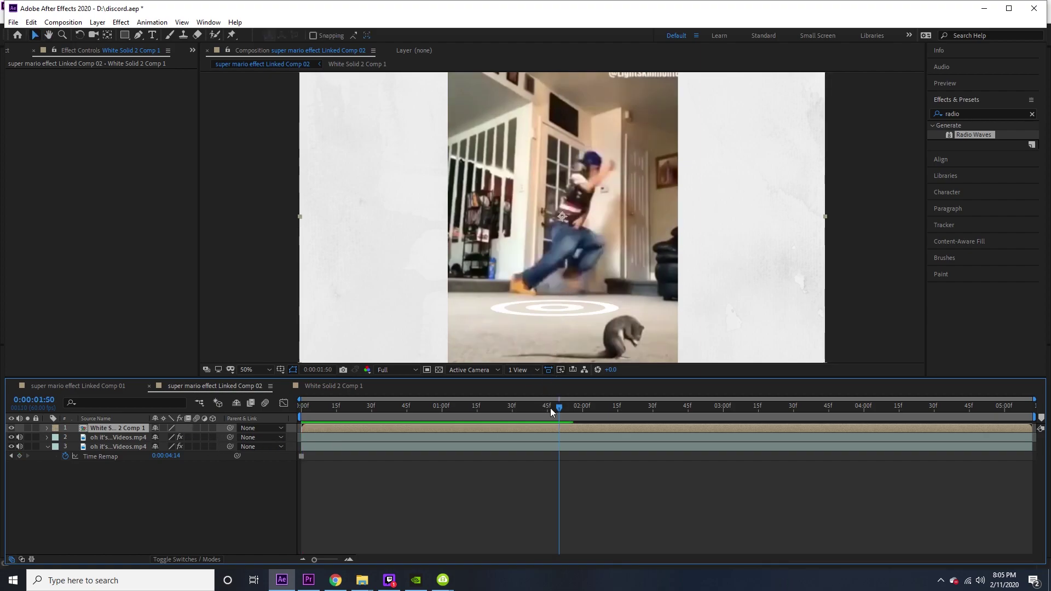
pyautogui.moveTo(550, 409); pyautogui.dragTo(412, 428)
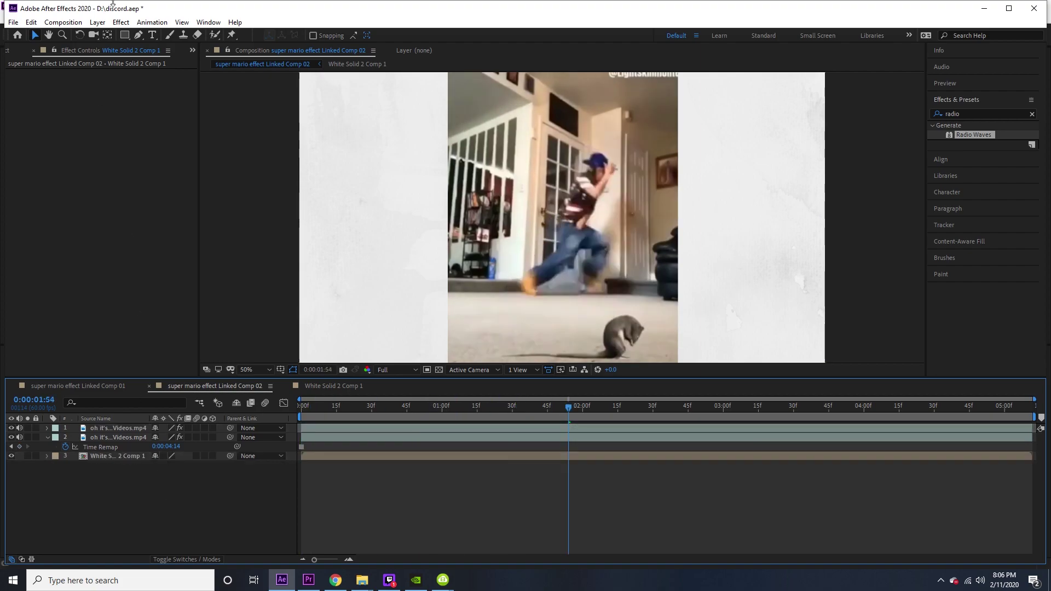
# Step: Add an adjustment layer above the video clips, and place the White Solid 2 Comp 1 layer above it with its visibility off
pyautogui.click(97, 22)
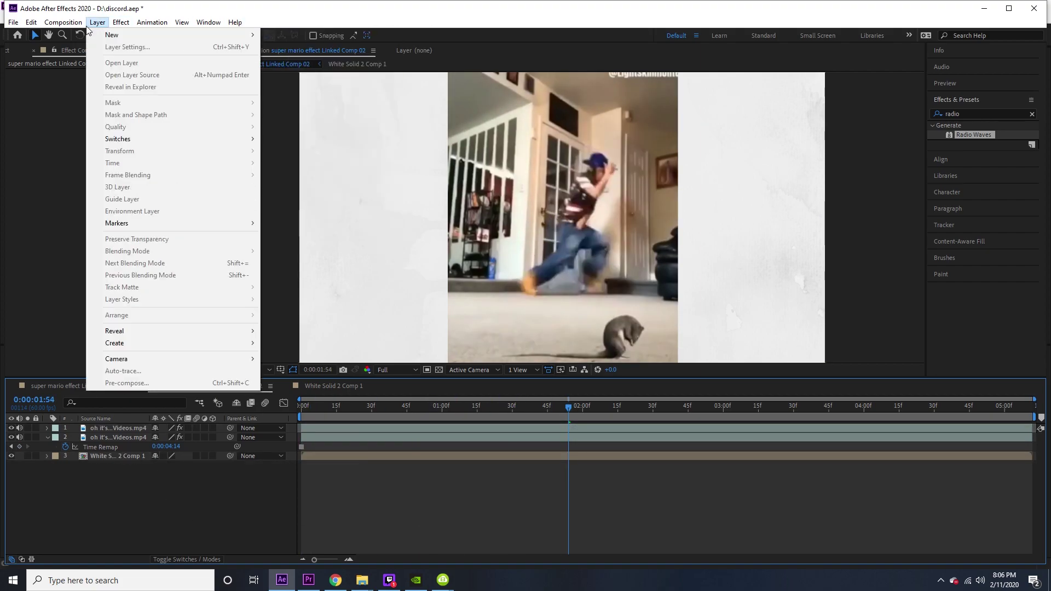
pyautogui.moveTo(252, 35)
pyautogui.click(306, 106)
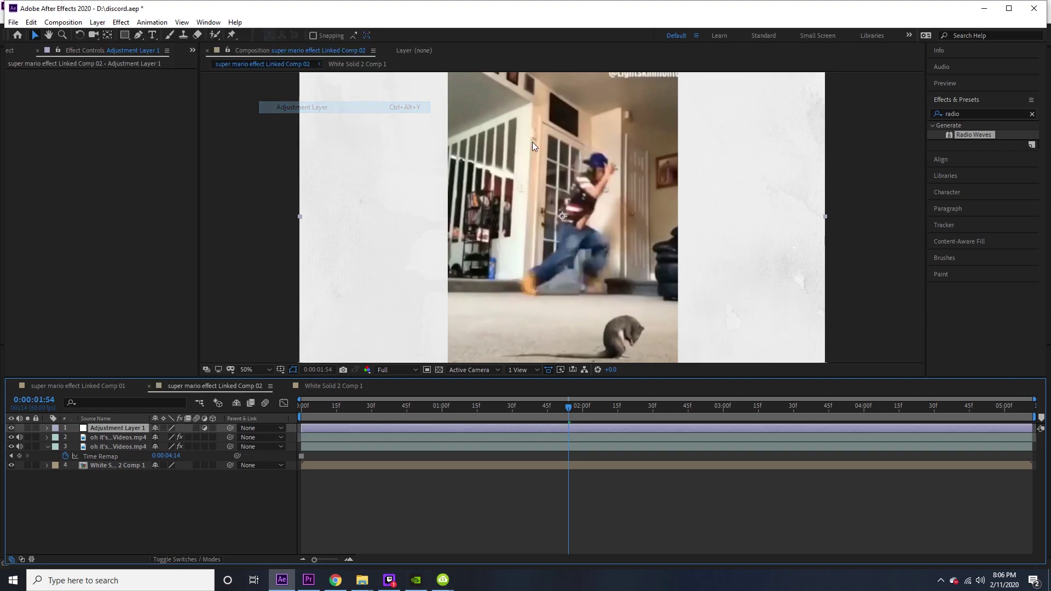
pyautogui.moveTo(109, 465); pyautogui.dragTo(106, 430)
pyautogui.click(11, 428)
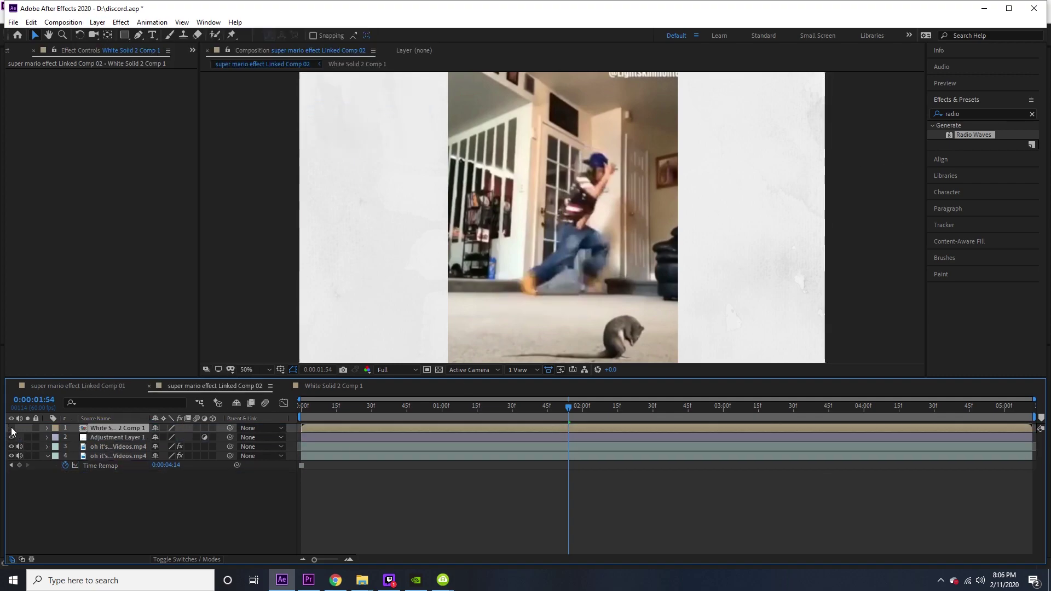
# Step: Apply the Displacement Map effect to the adjustment layer
pyautogui.click(116, 437)
pyautogui.click(964, 115)
pyautogui.click(966, 112)
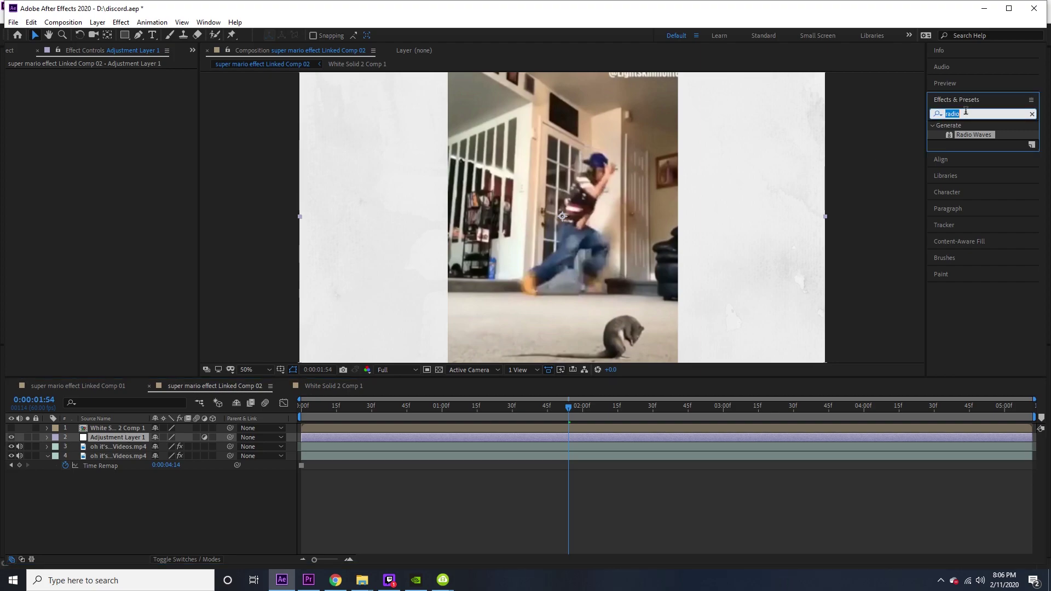
pyautogui.write('displ')
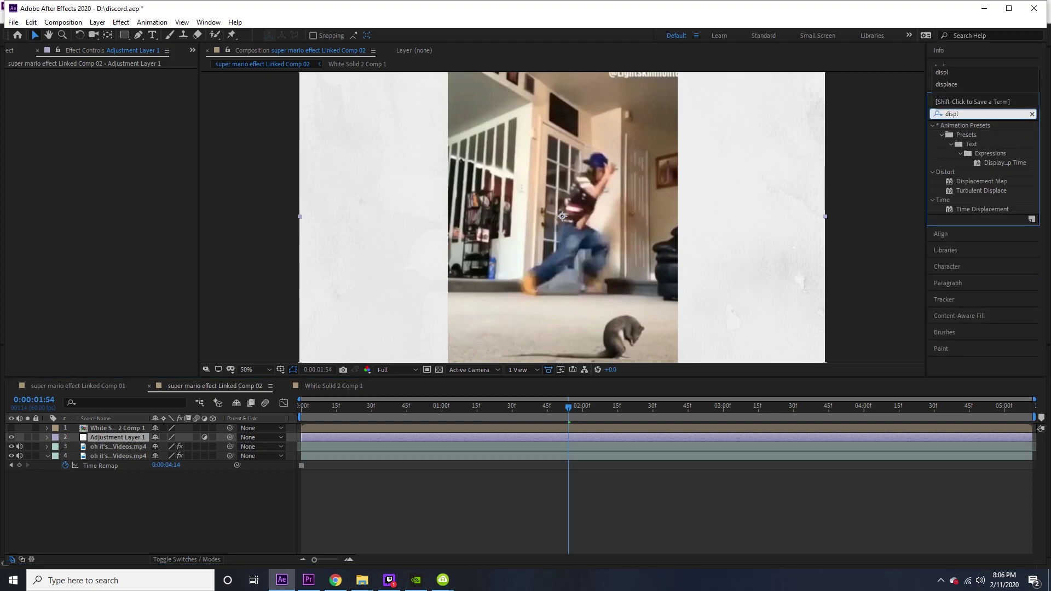
pyautogui.moveTo(981, 181); pyautogui.dragTo(137, 86)
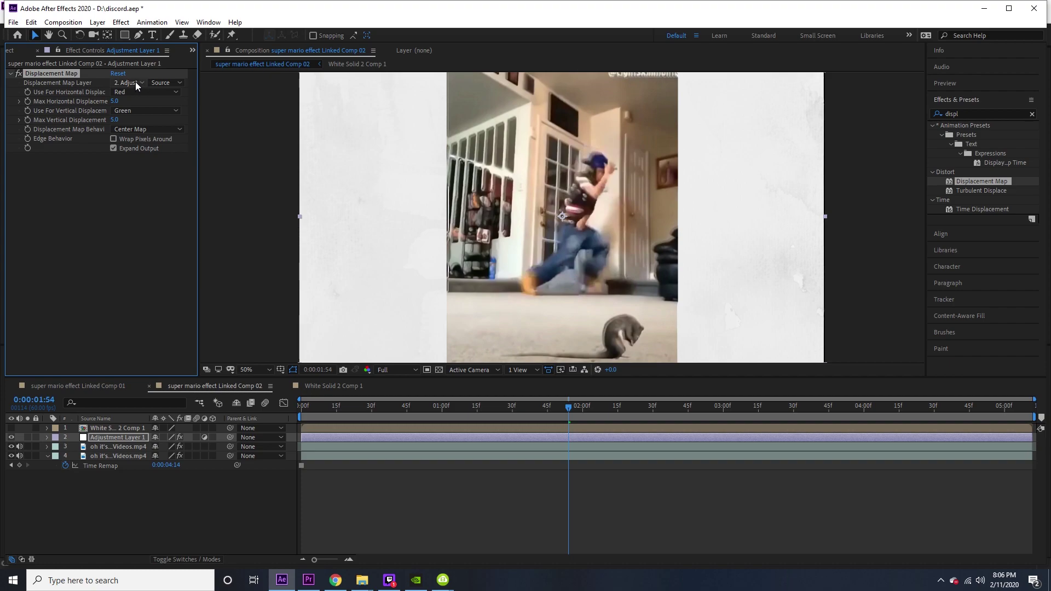
# Step: Use White Solid 2 Comp 1 as the Displacement Map layer, with its input kept at Source
pyautogui.click(127, 83)
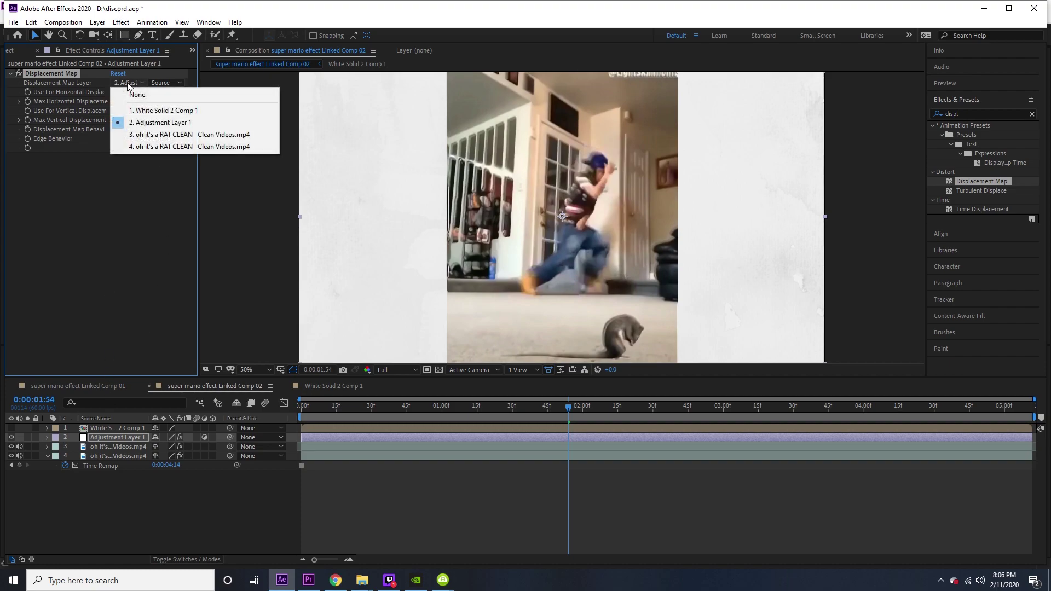
pyautogui.click(160, 111)
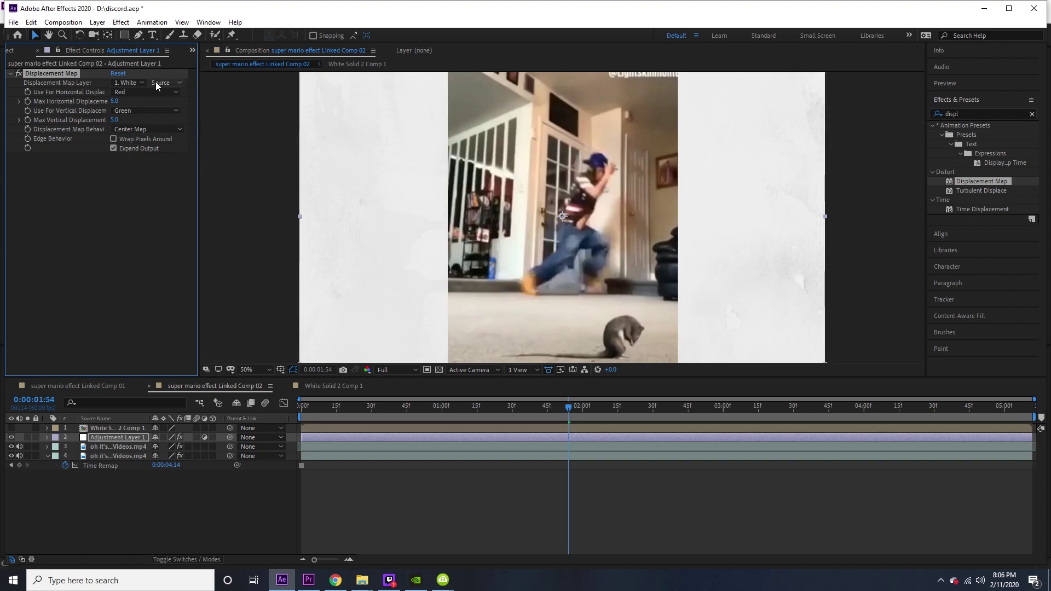
pyautogui.click(159, 84)
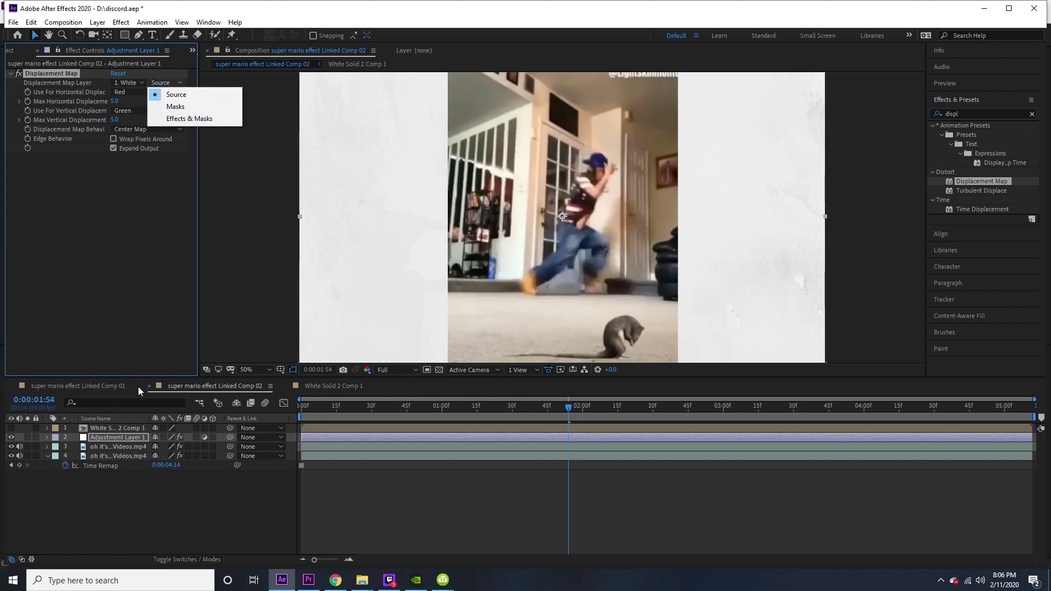
pyautogui.click(117, 431)
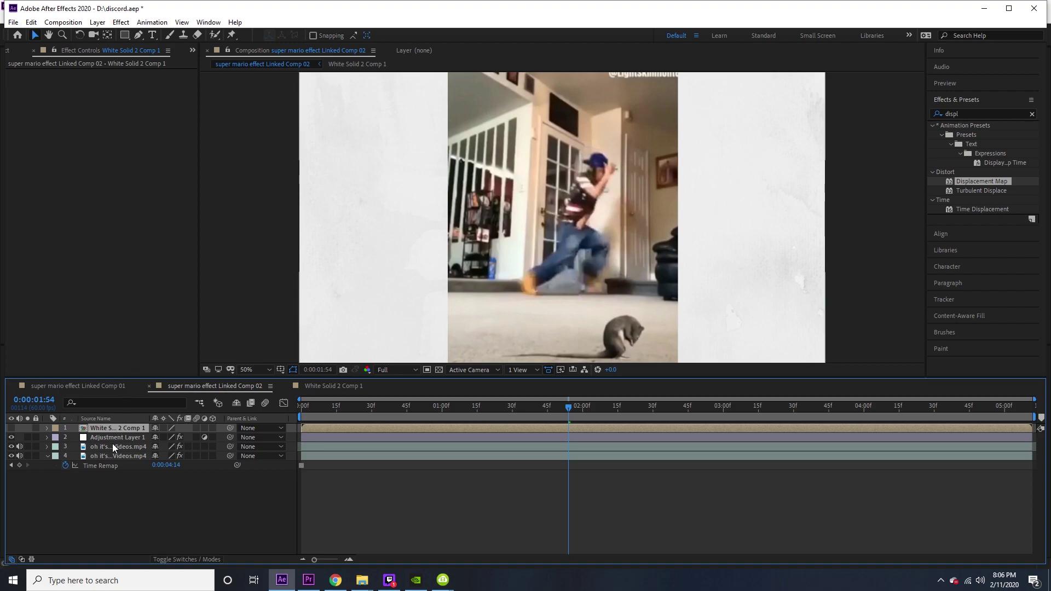
pyautogui.click(164, 82)
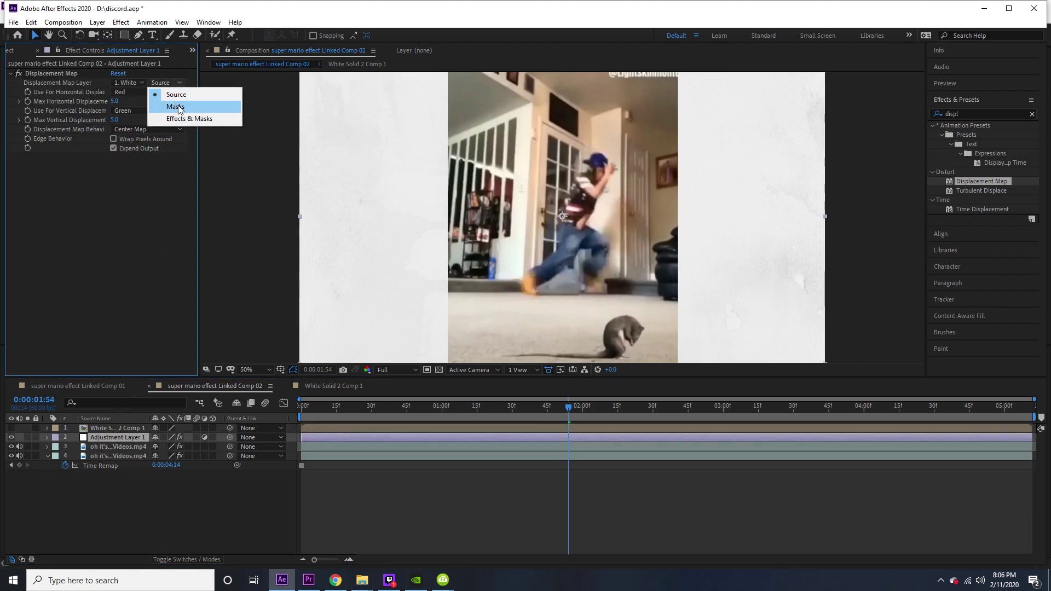
pyautogui.click(185, 99)
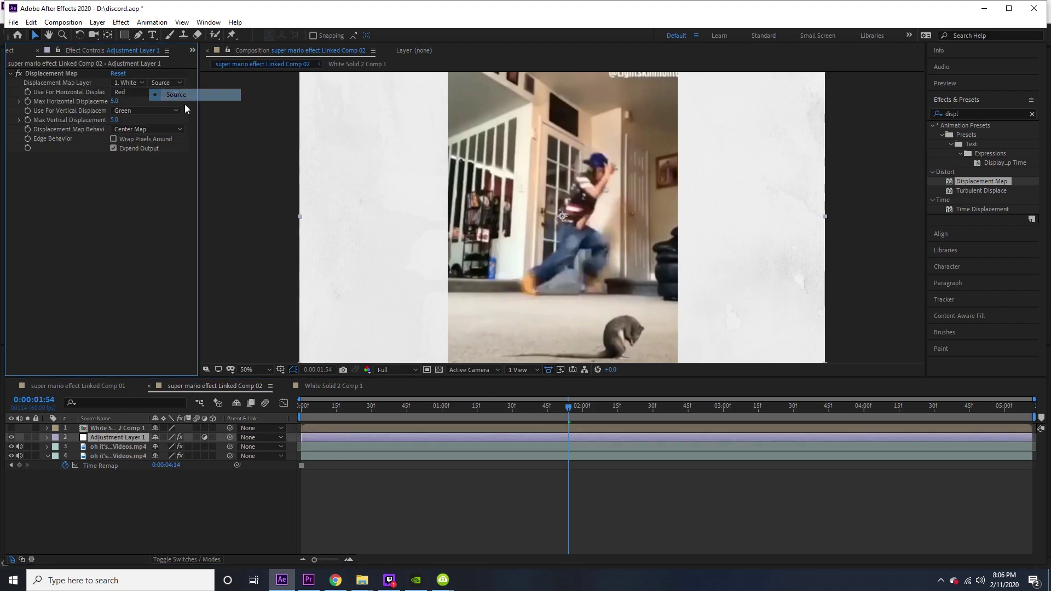
# Step: Preview the displacement, and raise the maximum horizontal displacement to about 285 and the maximum vertical displacement to about 121
pyautogui.press('space')
pyautogui.moveTo(563, 410); pyautogui.dragTo(310, 401)
pyautogui.press('space')
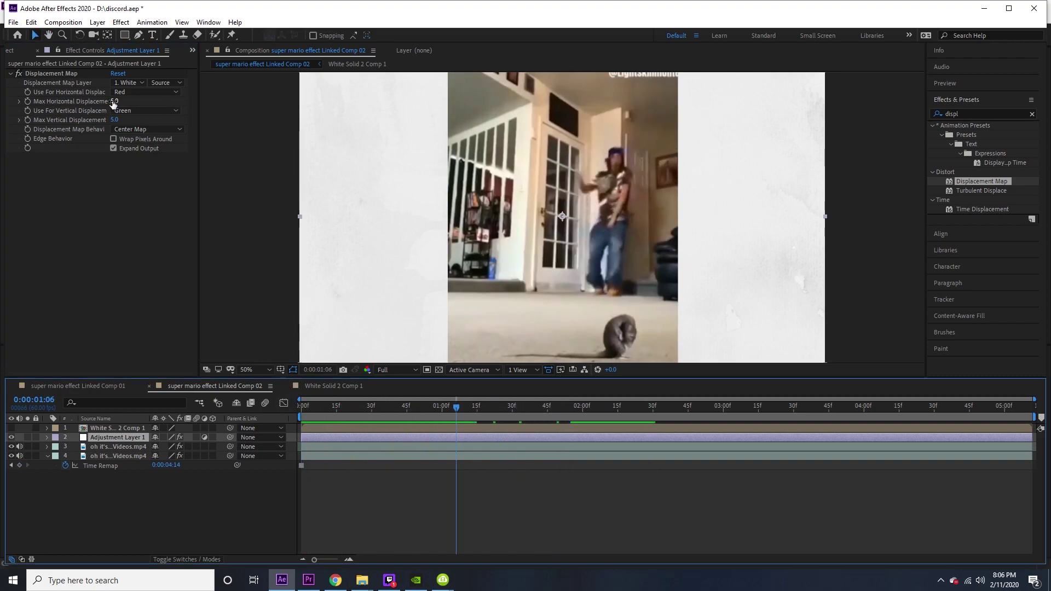
pyautogui.moveTo(114, 101); pyautogui.dragTo(168, 103)
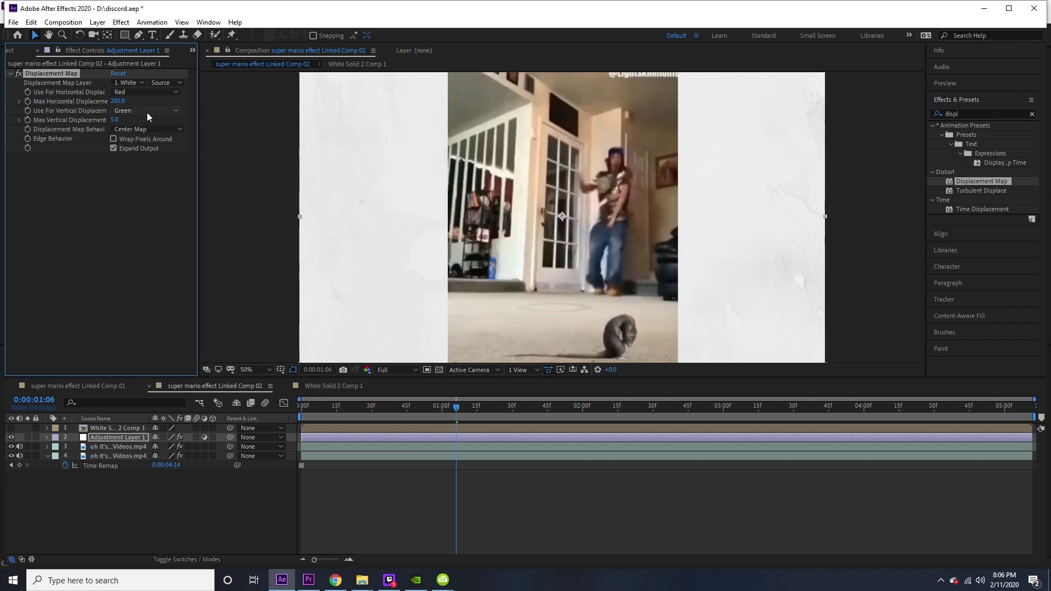
pyautogui.moveTo(115, 119); pyautogui.dragTo(181, 126)
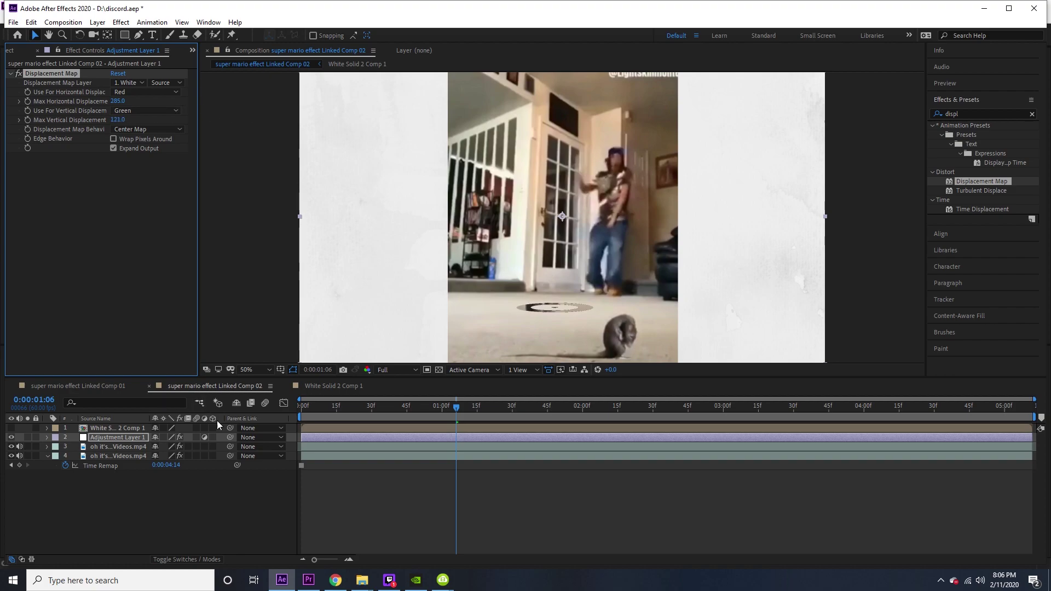
# Step: Add a Gaussian Blur to the Radio Waves solid inside its pre-composition, with Blurriness at about 197
pyautogui.doubleClick(121, 428)
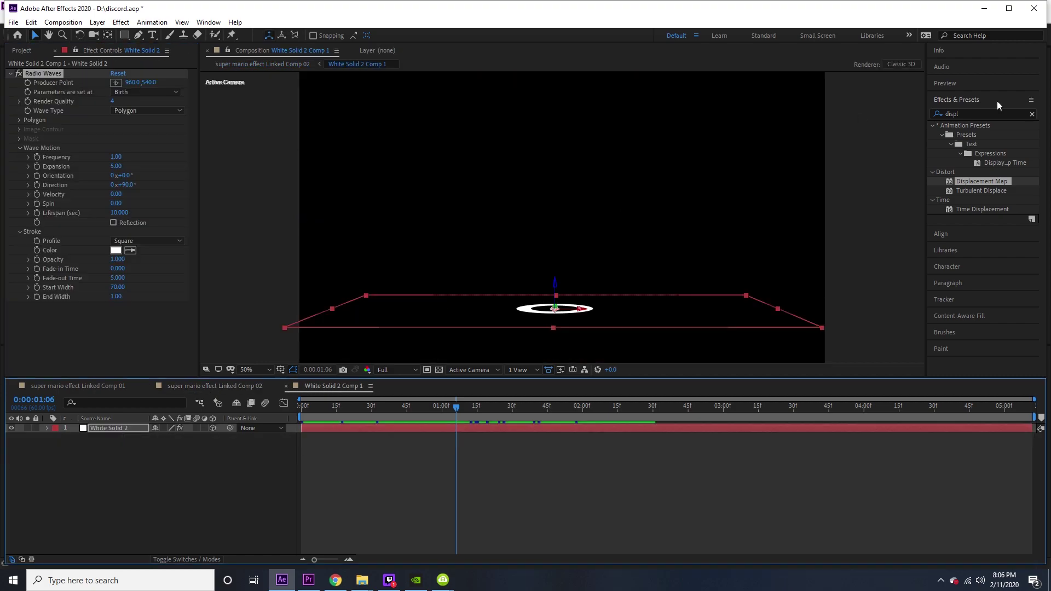
pyautogui.click(977, 114)
pyautogui.write('ga')
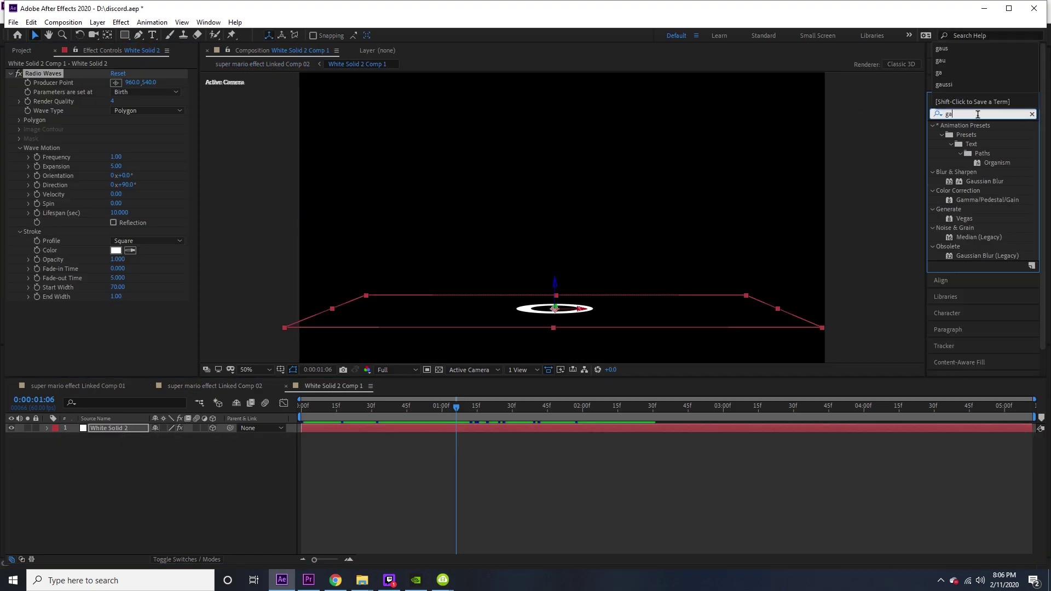
pyautogui.write('u')
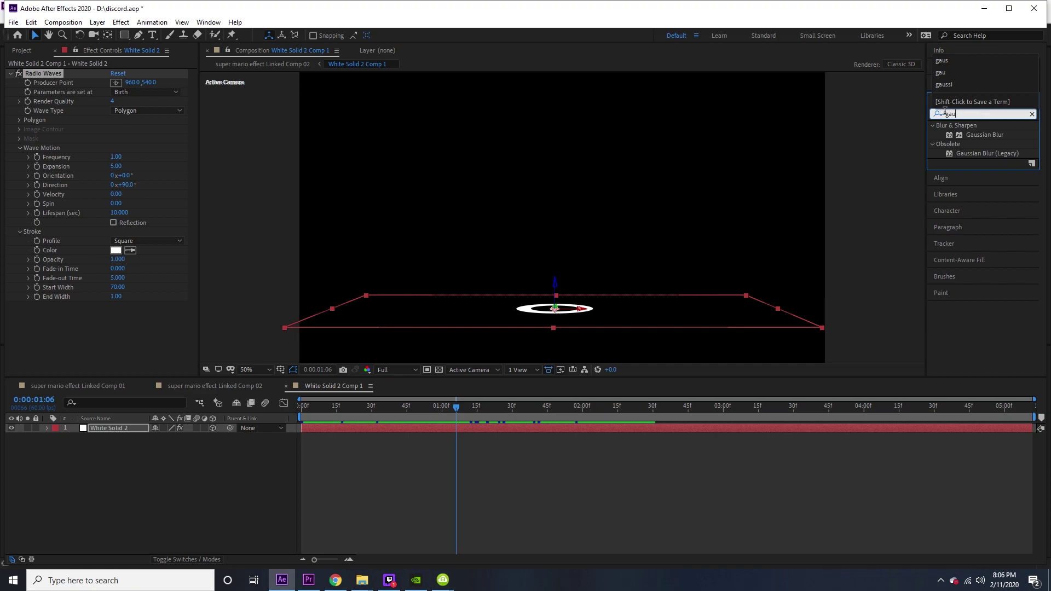
pyautogui.doubleClick(971, 135)
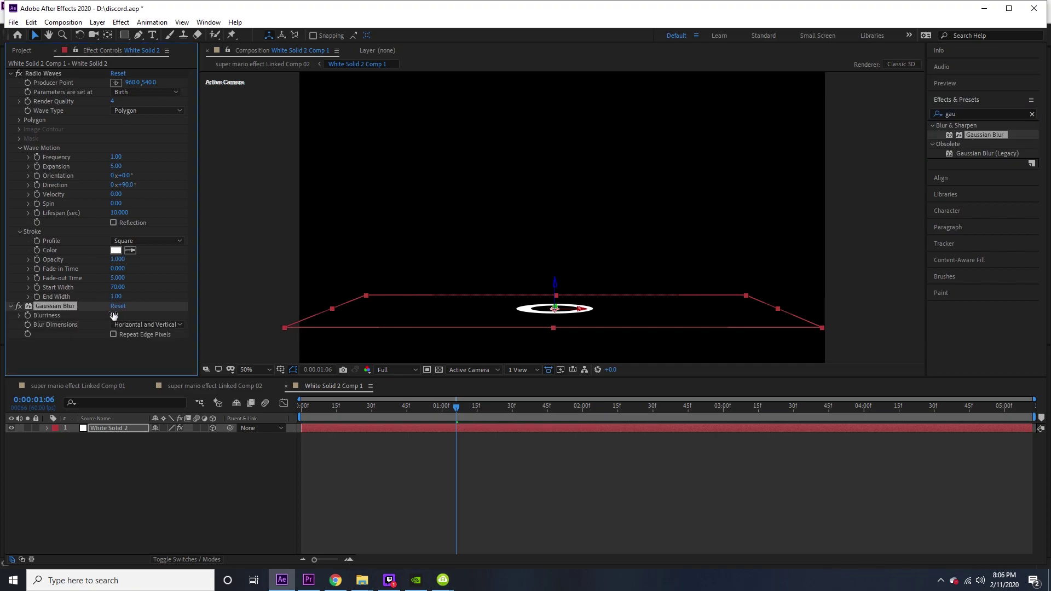
pyautogui.moveTo(116, 315); pyautogui.dragTo(148, 316)
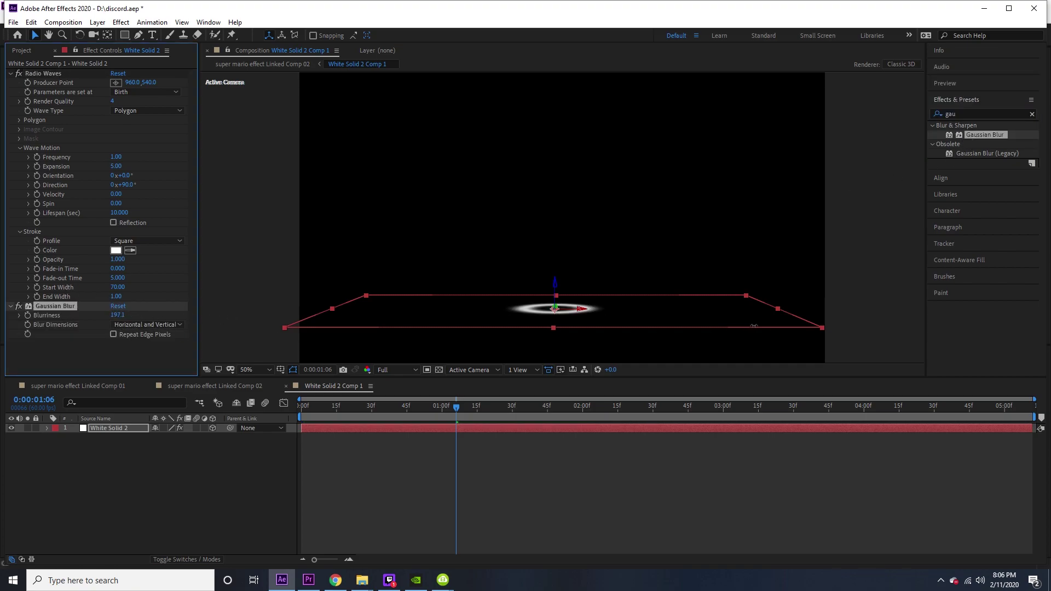
pyautogui.moveTo(754, 326); pyautogui.dragTo(775, 326)
# Step: Set the adjustment layer's maximum horizontal displacement to 149 in super mario effect Linked Comp 02, and preview the result
pyautogui.click(215, 386)
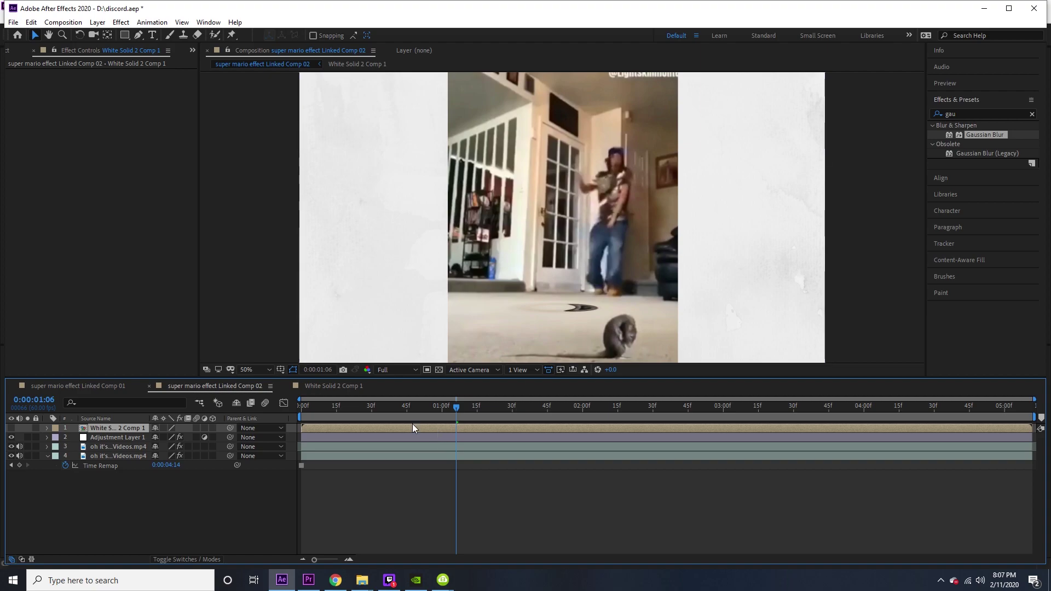
pyautogui.click(100, 437)
pyautogui.moveTo(117, 101); pyautogui.dragTo(17, 149)
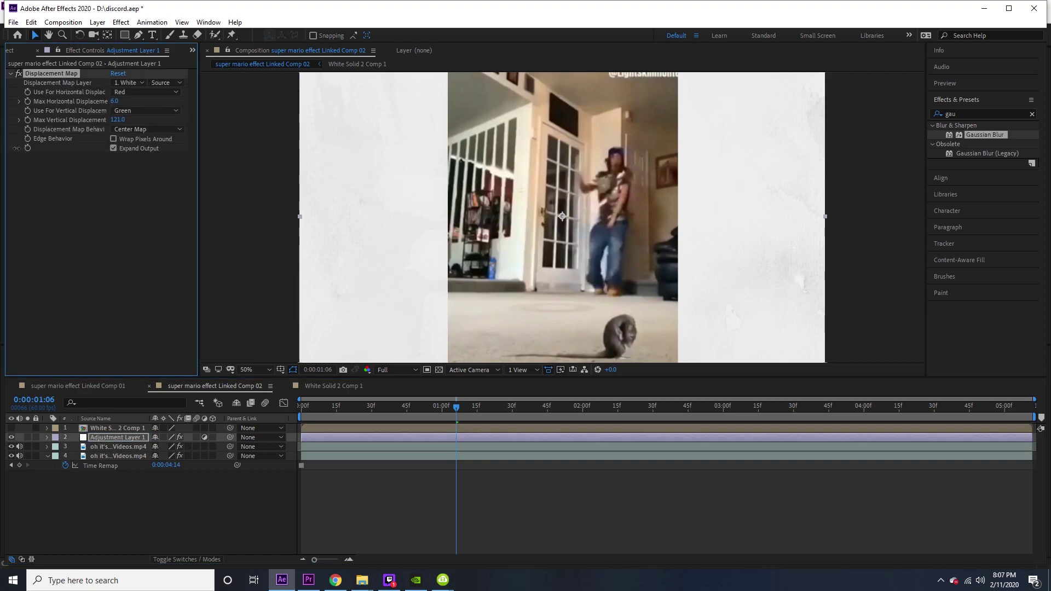
pyautogui.press('space')
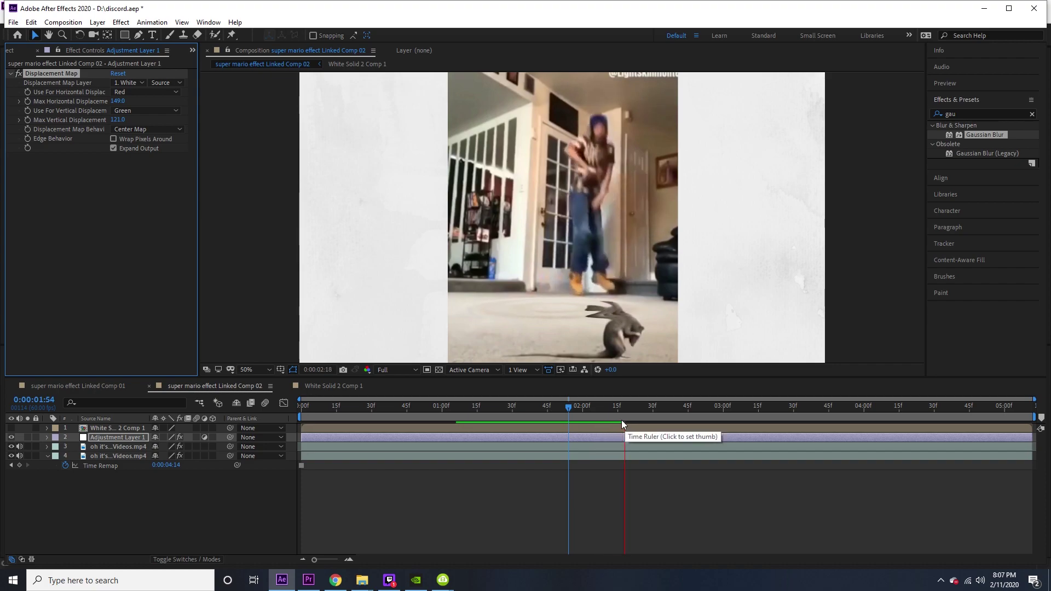
pyautogui.press('space')
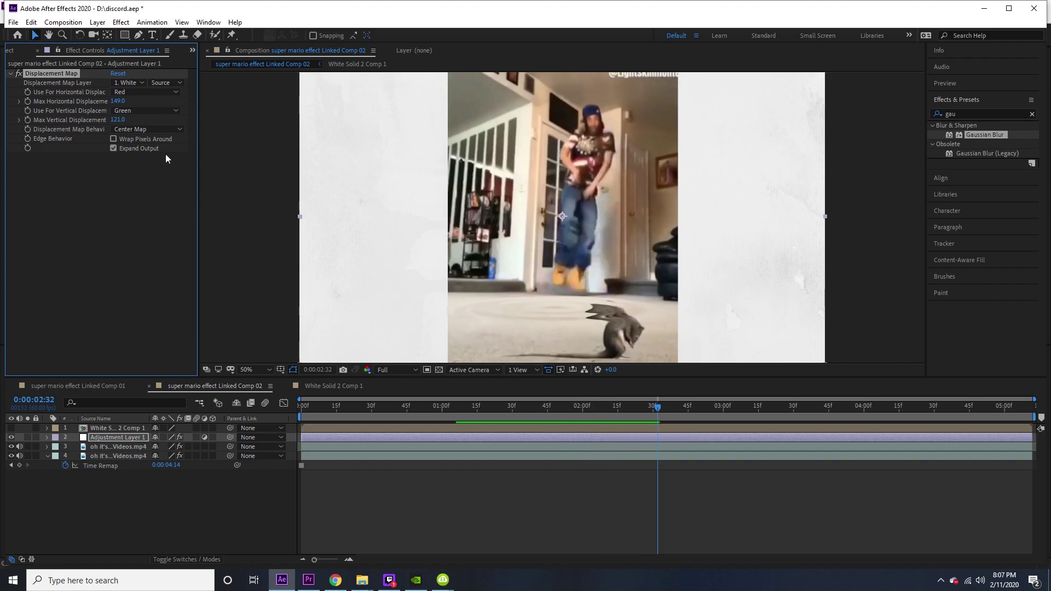
# Step: Set the adjustment layer's maximum vertical displacement to -192, and preview the ripples from the beginning
pyautogui.moveTo(125, 122); pyautogui.dragTo(118, 119)
pyautogui.moveTo(438, 119); pyautogui.dragTo(551, 122)
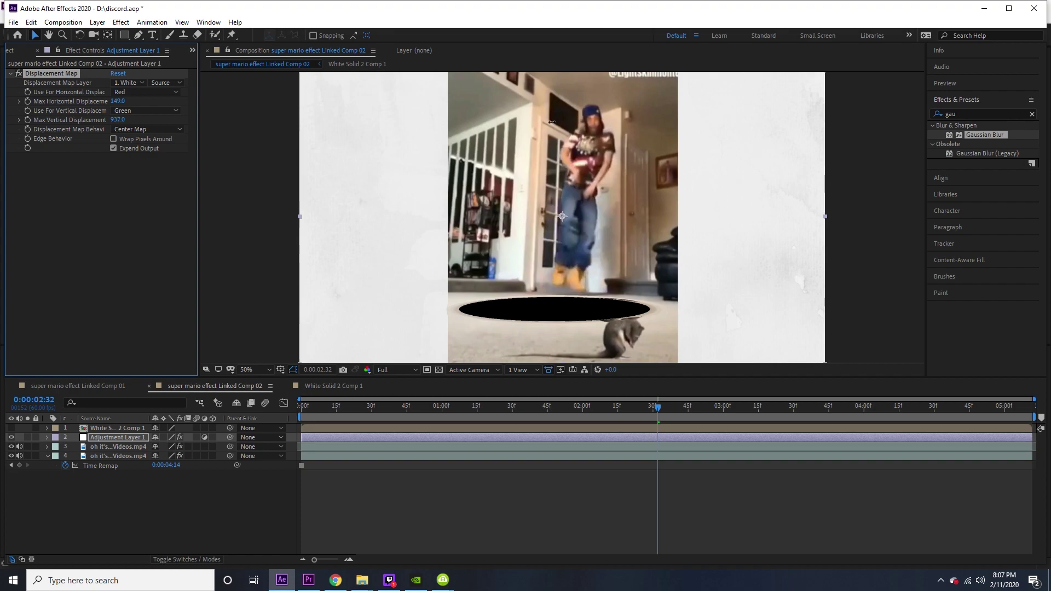
pyautogui.moveTo(75, 217); pyautogui.dragTo(66, 164)
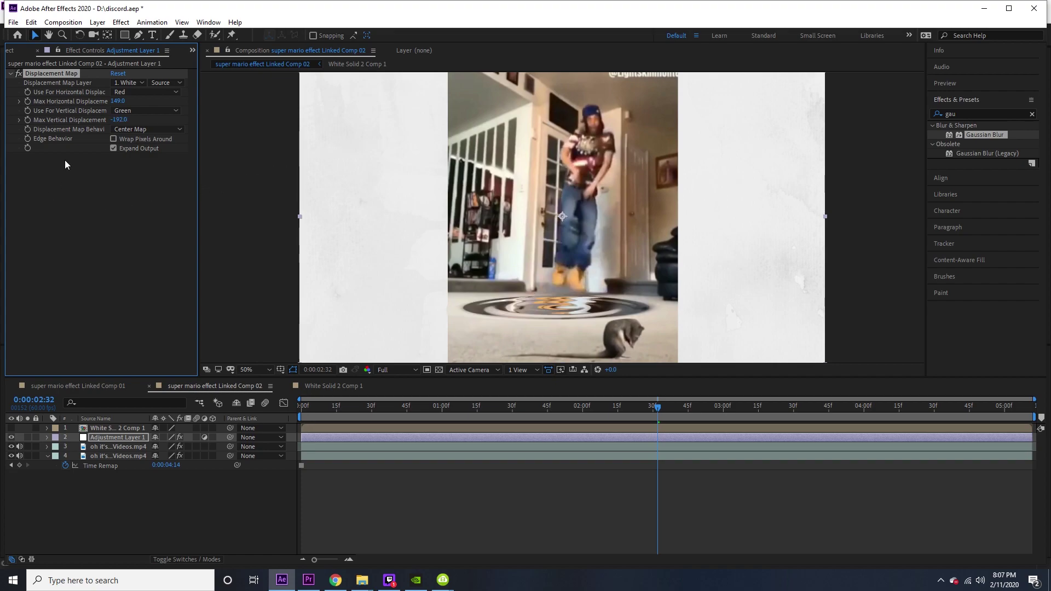
pyautogui.press('Home')
pyautogui.press('space')
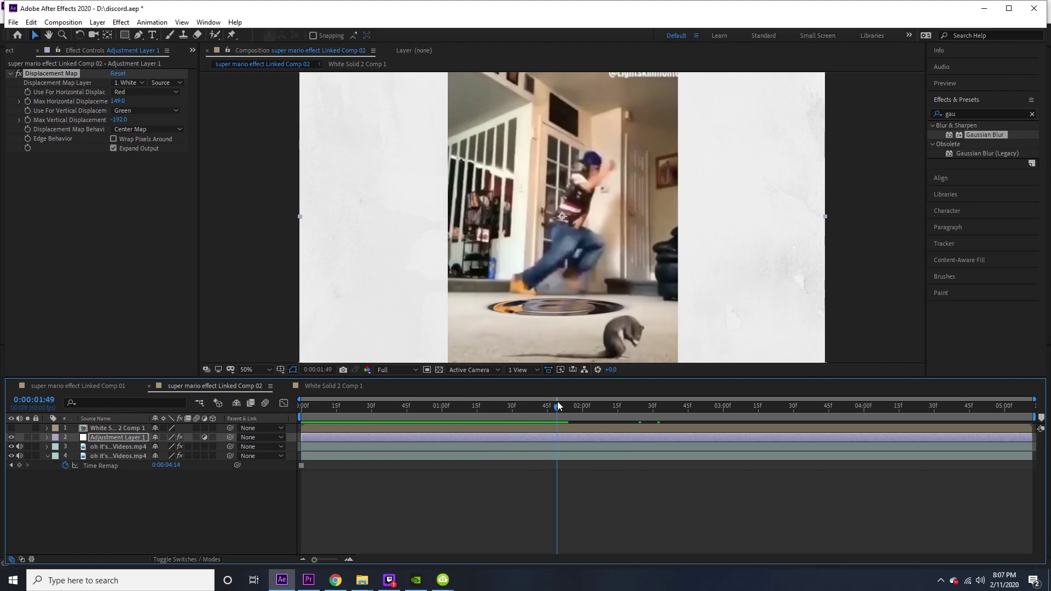
# Step: Split the upper video layer at 0:00:01:28, while the man is in mid-jump
pyautogui.moveTo(486, 399); pyautogui.dragTo(493, 398)
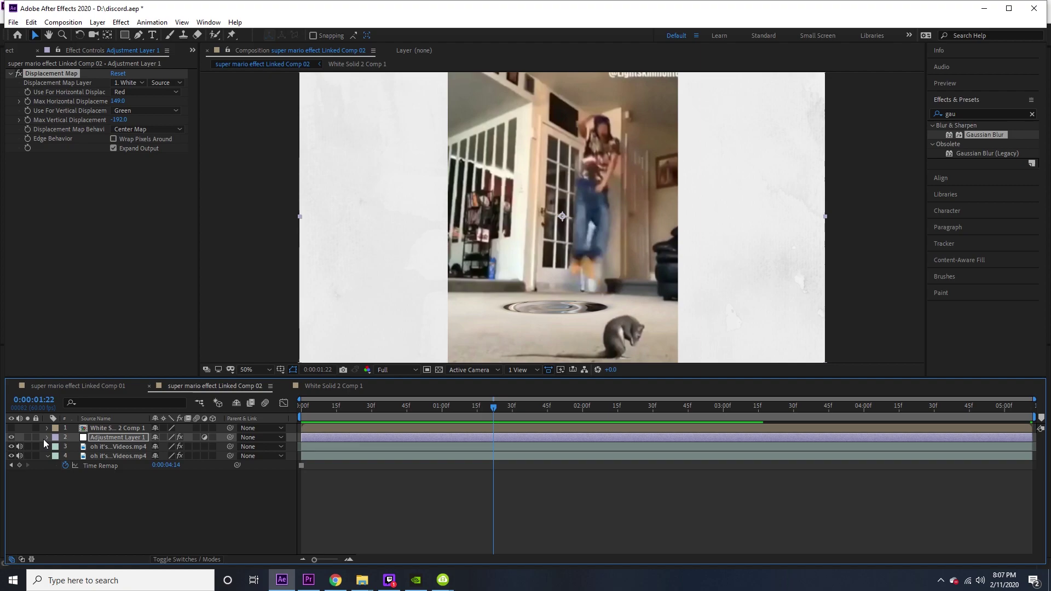
pyautogui.click(119, 447)
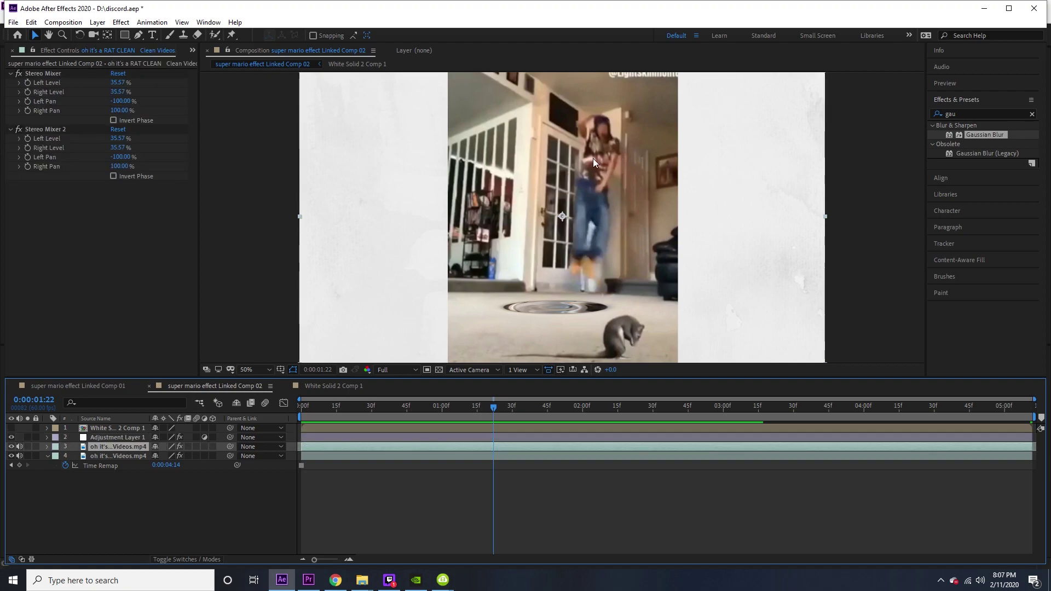
pyautogui.click(508, 407)
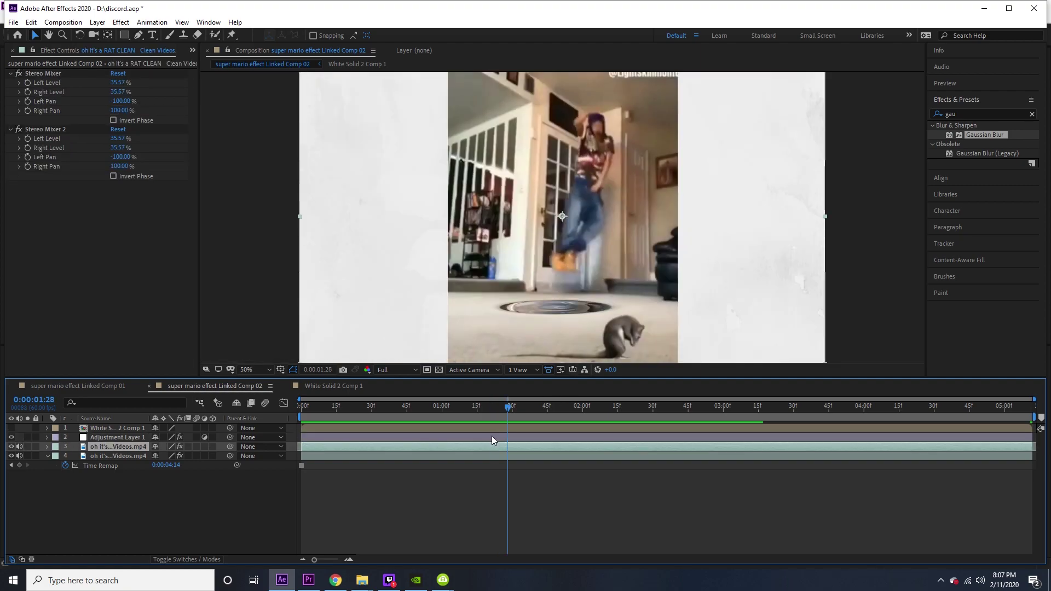
pyautogui.press('g')
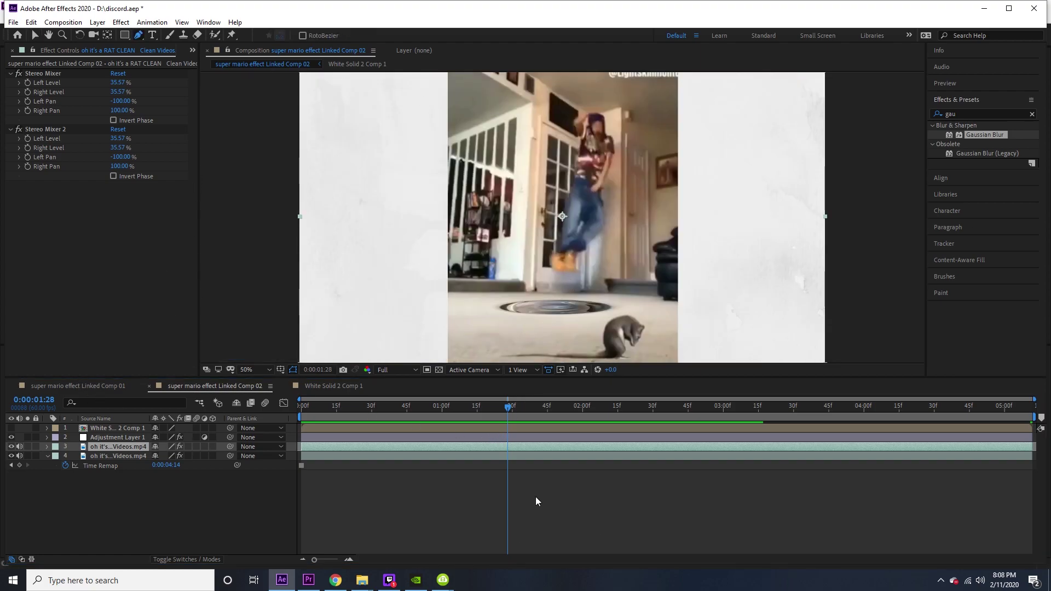
pyautogui.hotkey('ctrl', 'shift', 'd')
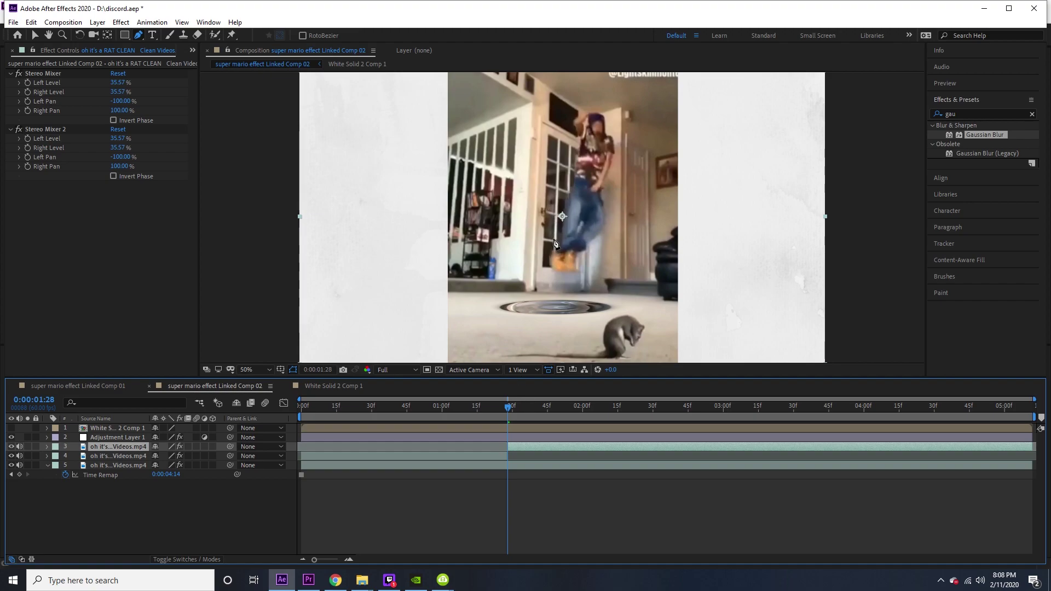
# Step: Draw a closed Pen tool mask around the jumping man on the split-off video layer
pyautogui.click(550, 267)
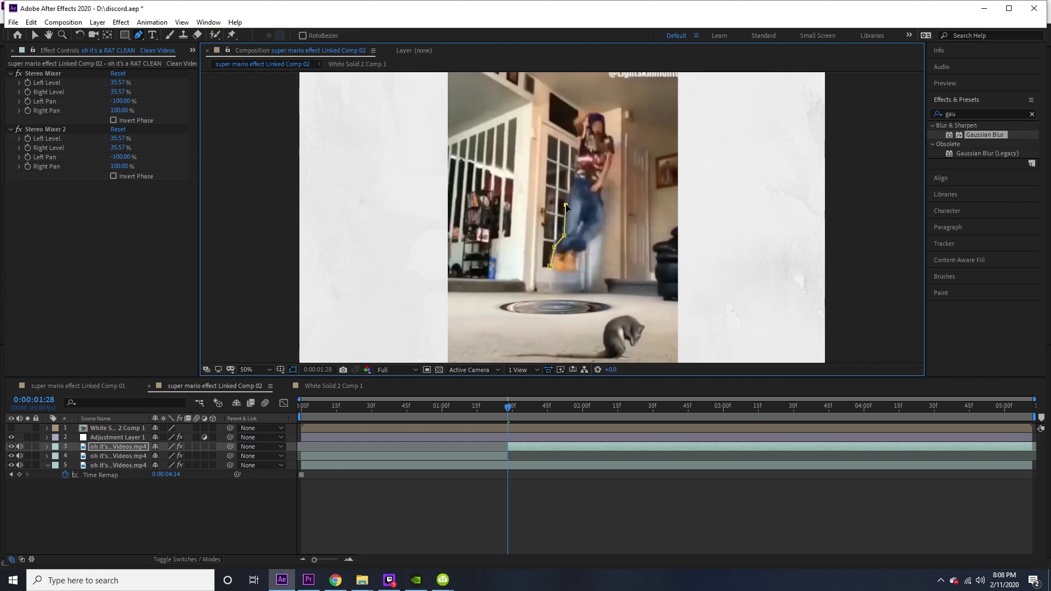
pyautogui.click(579, 159)
pyautogui.click(579, 141)
pyautogui.click(572, 123)
pyautogui.click(584, 111)
pyautogui.click(596, 113)
pyautogui.click(604, 121)
pyautogui.click(608, 135)
pyautogui.click(615, 147)
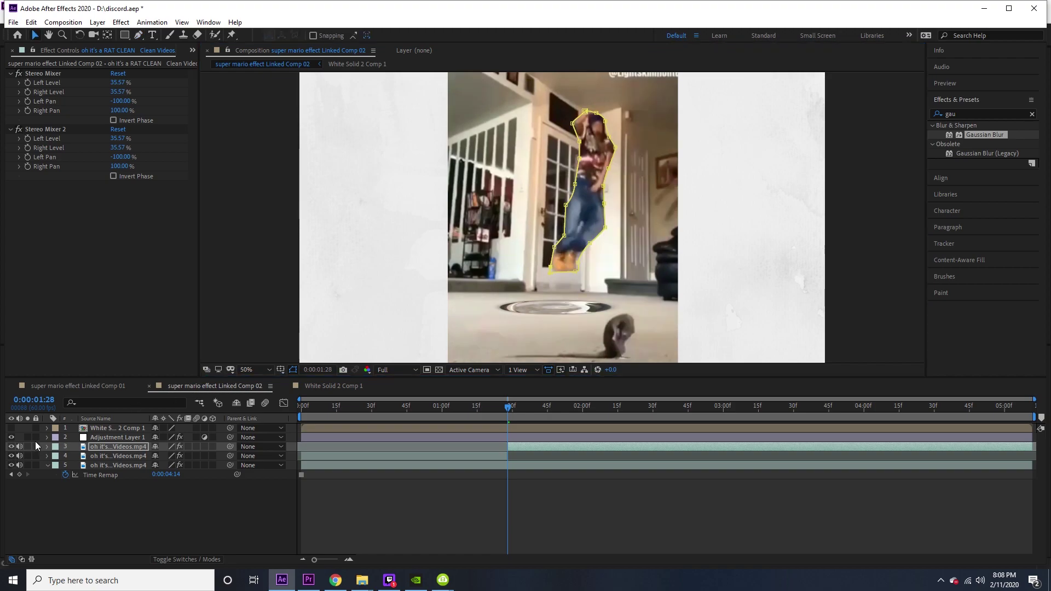
# Step: Freeze the masked video layer on its frame at 0:00:01:28
pyautogui.click(47, 447)
pyautogui.click(57, 457)
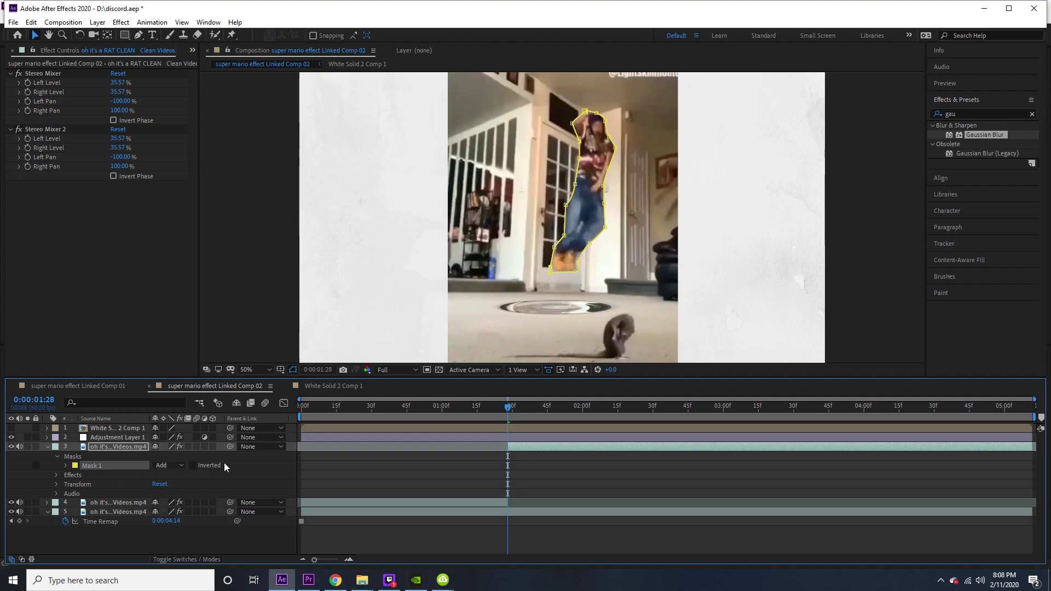
pyautogui.rightClick(534, 446)
pyautogui.moveTo(595, 209)
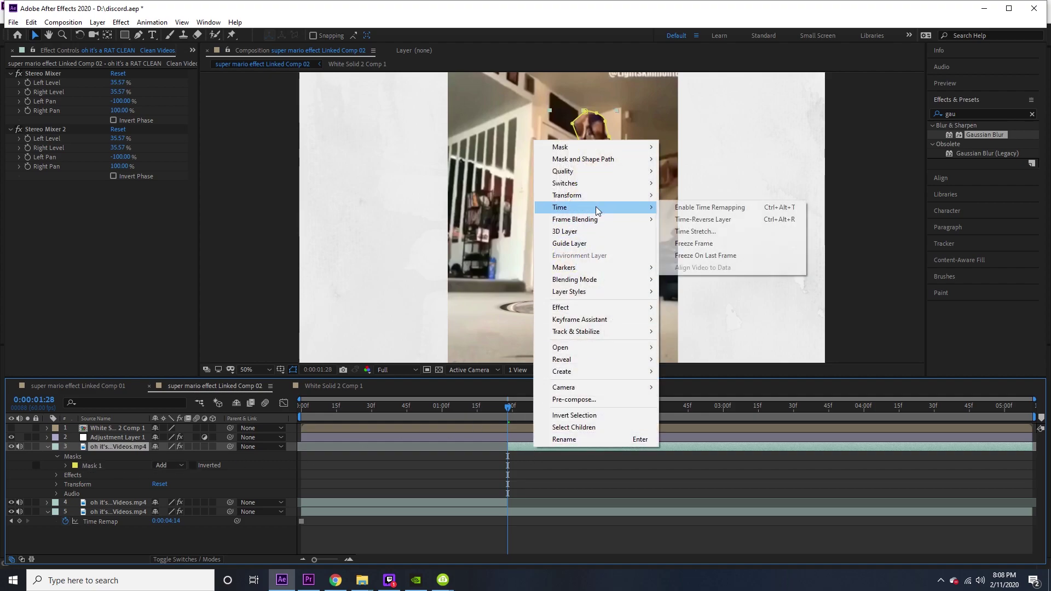
pyautogui.click(695, 243)
pyautogui.moveTo(508, 408)
pyautogui.mouseDown()
pyautogui.moveTo(606, 410)
pyautogui.moveTo(509, 411)
pyautogui.mouseUp()
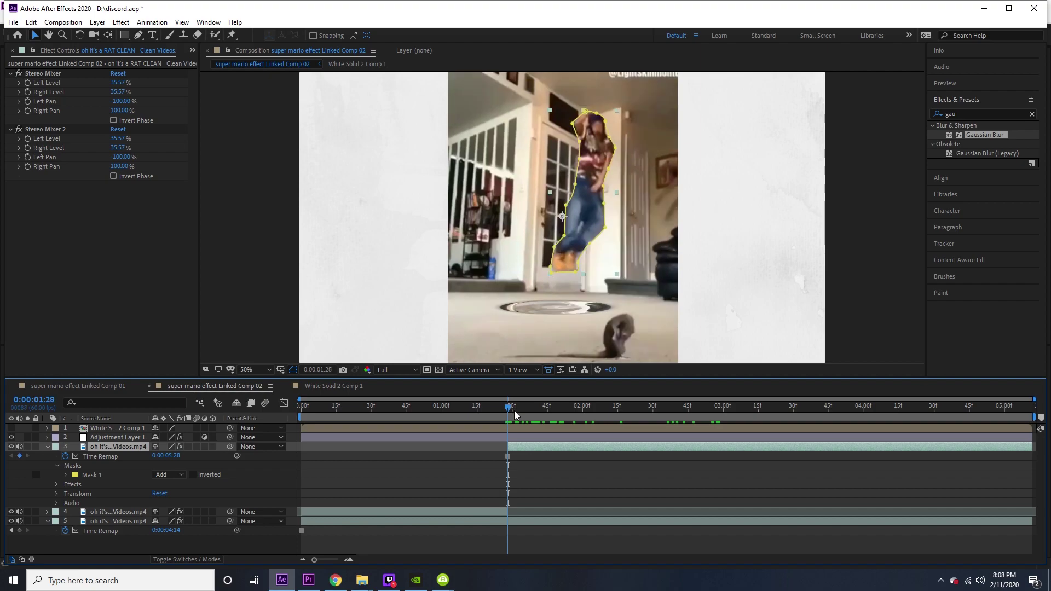
pyautogui.rightClick(535, 450)
pyautogui.moveTo(602, 207)
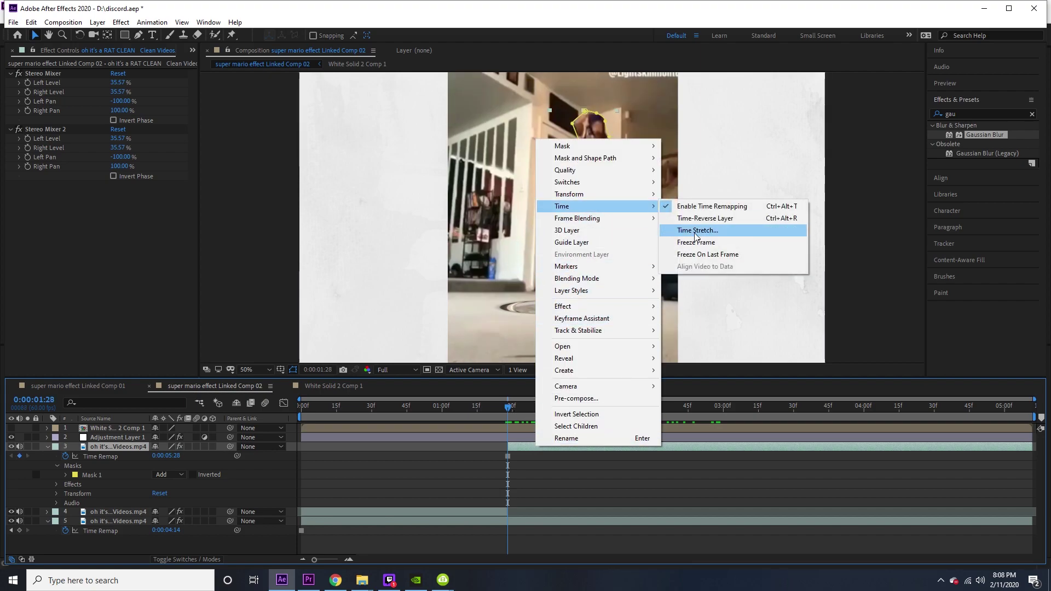
pyautogui.click(706, 243)
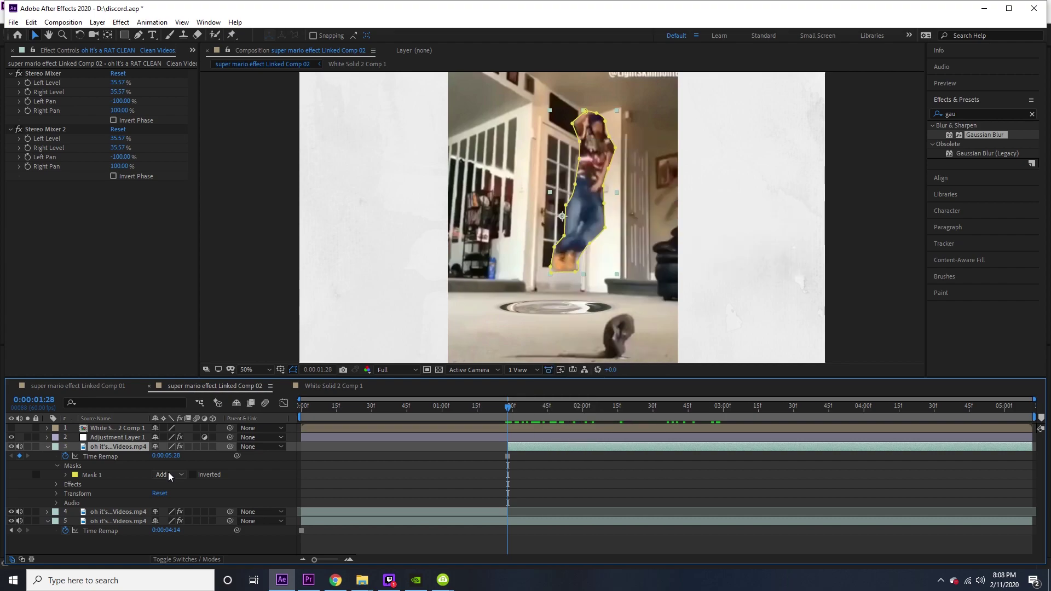
# Step: Set the Mask Feather of the man's cutout to 34 pixels
pyautogui.click(67, 476)
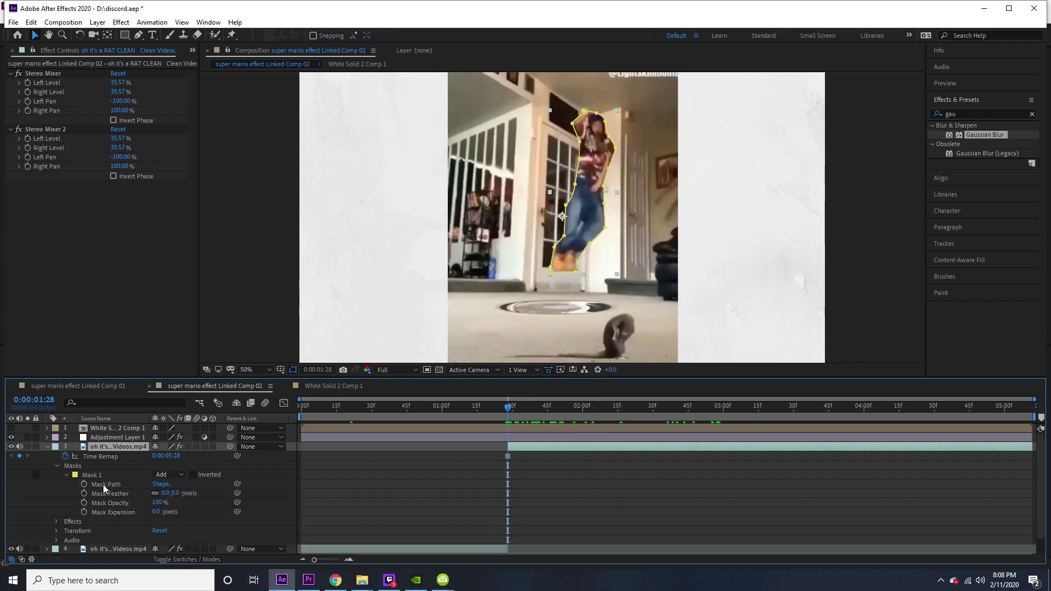
pyautogui.moveTo(166, 497)
pyautogui.mouseDown()
pyautogui.moveTo(218, 494)
pyautogui.moveTo(175, 488)
pyautogui.mouseUp()
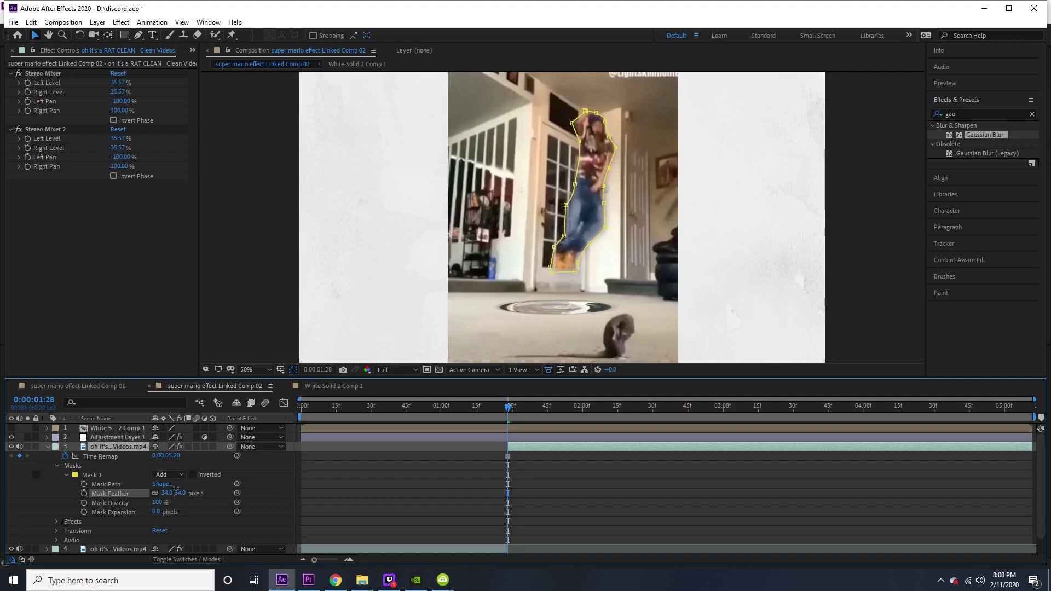
pyautogui.click(593, 487)
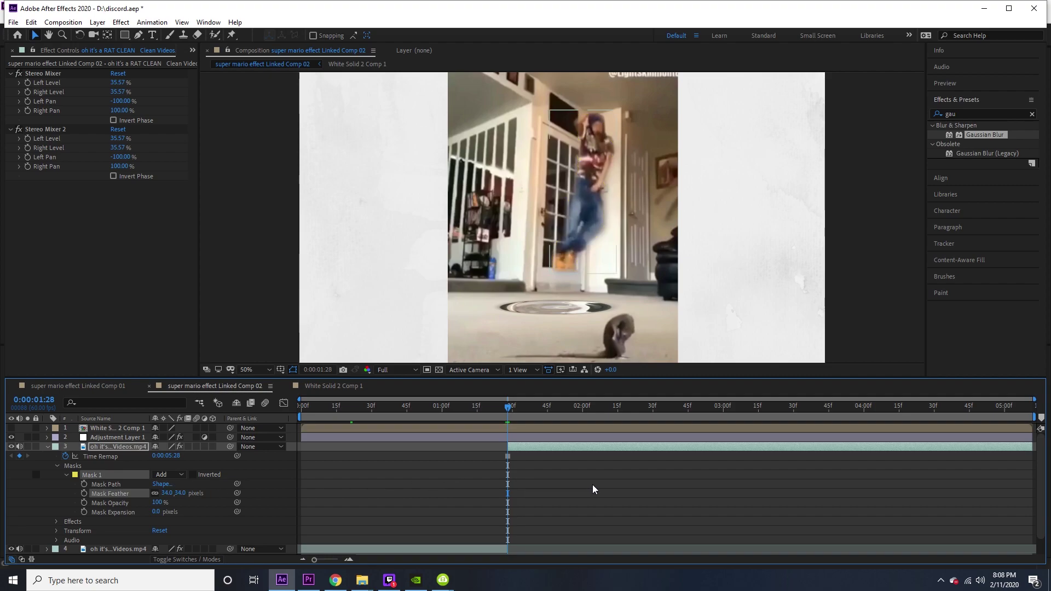
pyautogui.click(254, 457)
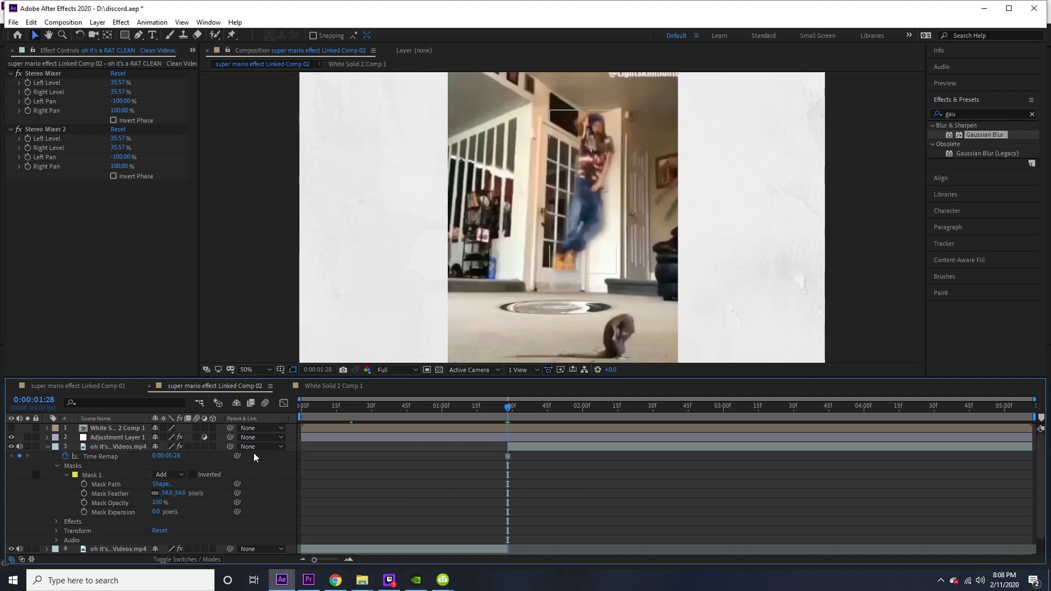
# Step: Enable motion blur on the frozen cutout layer and add a Position keyframe at 0:00:01:28
pyautogui.click(196, 447)
pyautogui.click(56, 530)
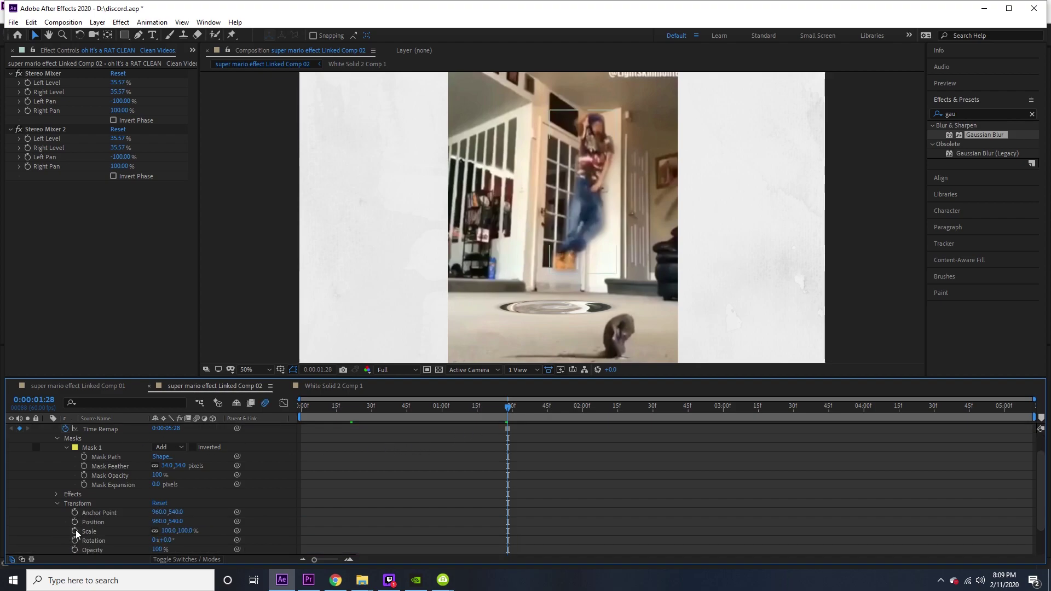
pyautogui.click(74, 521)
pyautogui.scroll(1, 75, 519)
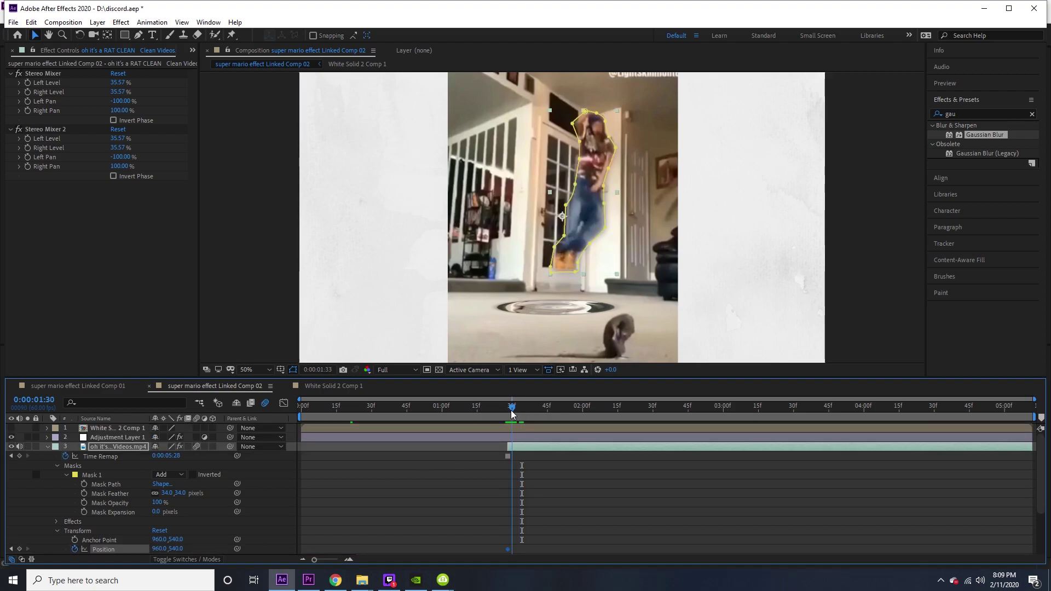
# Step: Keyframe the cutout's Position well below the floor ripple at 0:00:01:43, and preview the fall
pyautogui.moveTo(508, 407); pyautogui.dragTo(542, 414)
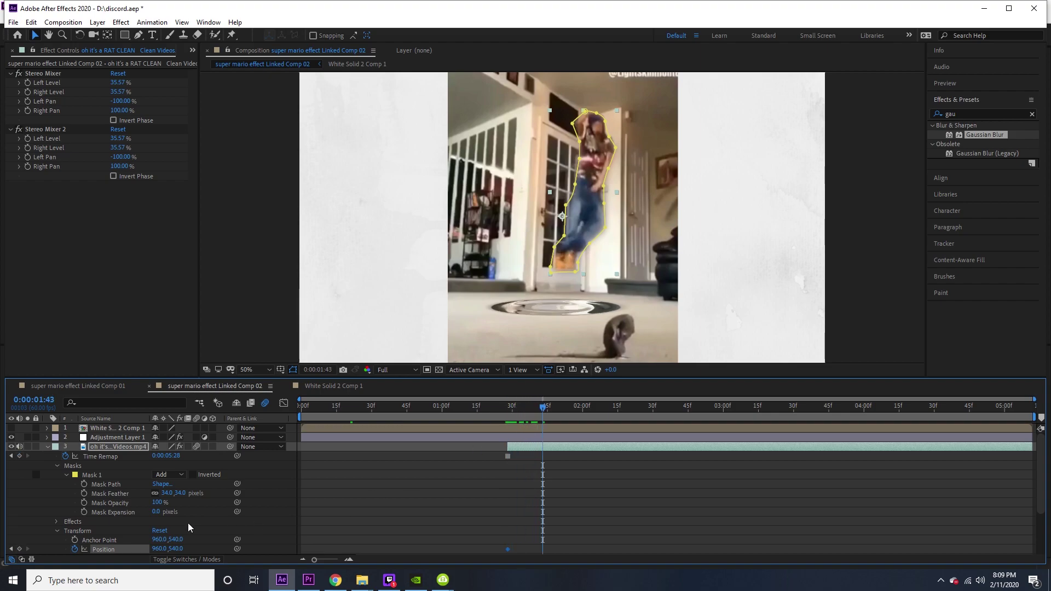
pyautogui.scroll(-1, 188, 528)
pyautogui.moveTo(176, 520); pyautogui.dragTo(564, 509)
pyautogui.moveTo(542, 428); pyautogui.dragTo(453, 428)
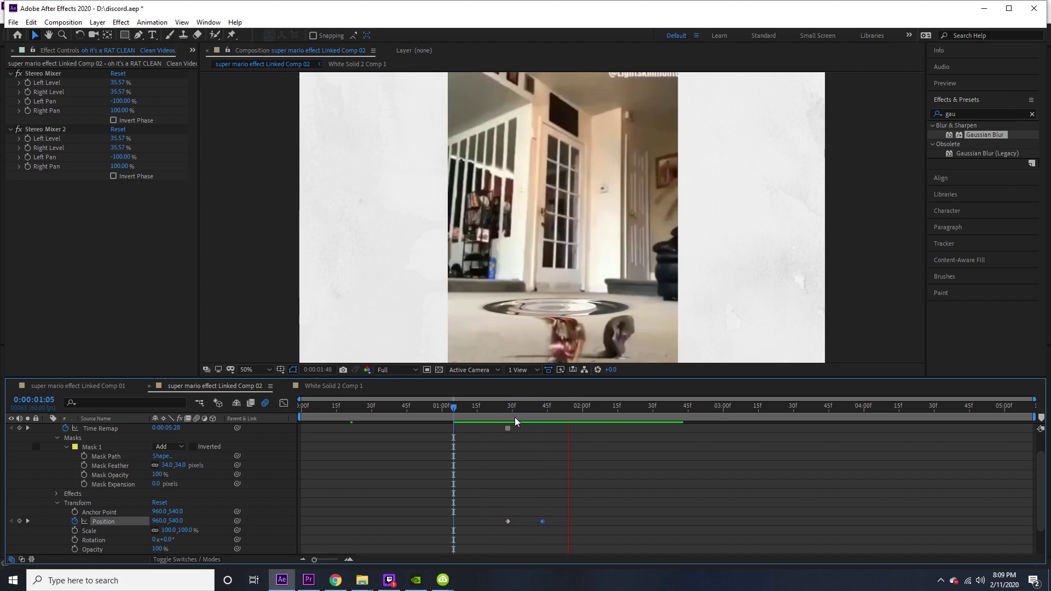
pyautogui.moveTo(574, 420); pyautogui.dragTo(505, 419)
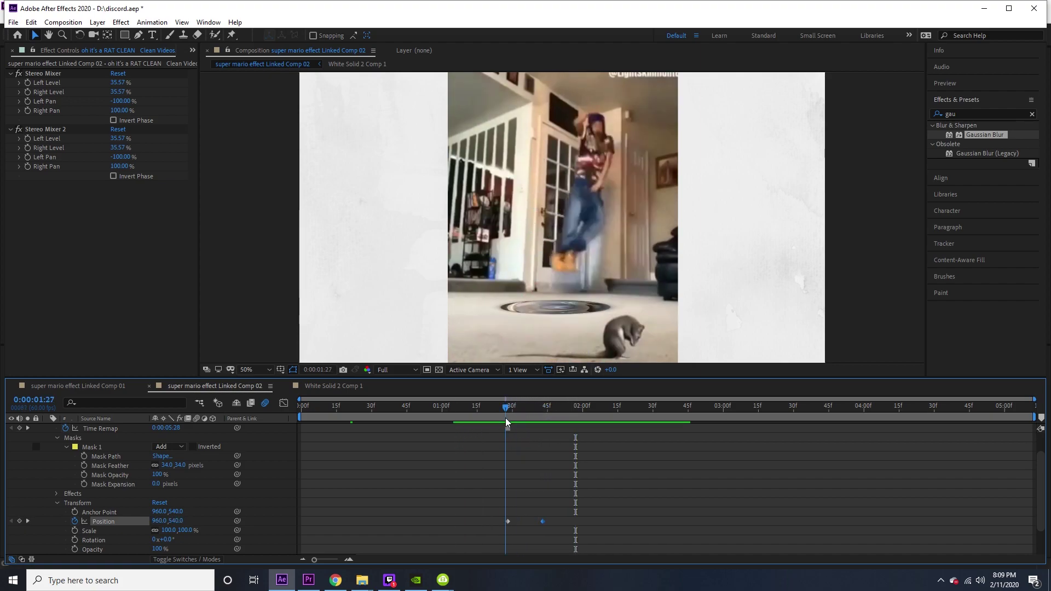
# Step: Draw a closed four-point white shape with the Pen tool, from the middle of the floor ripple to below the frame
pyautogui.click(98, 22)
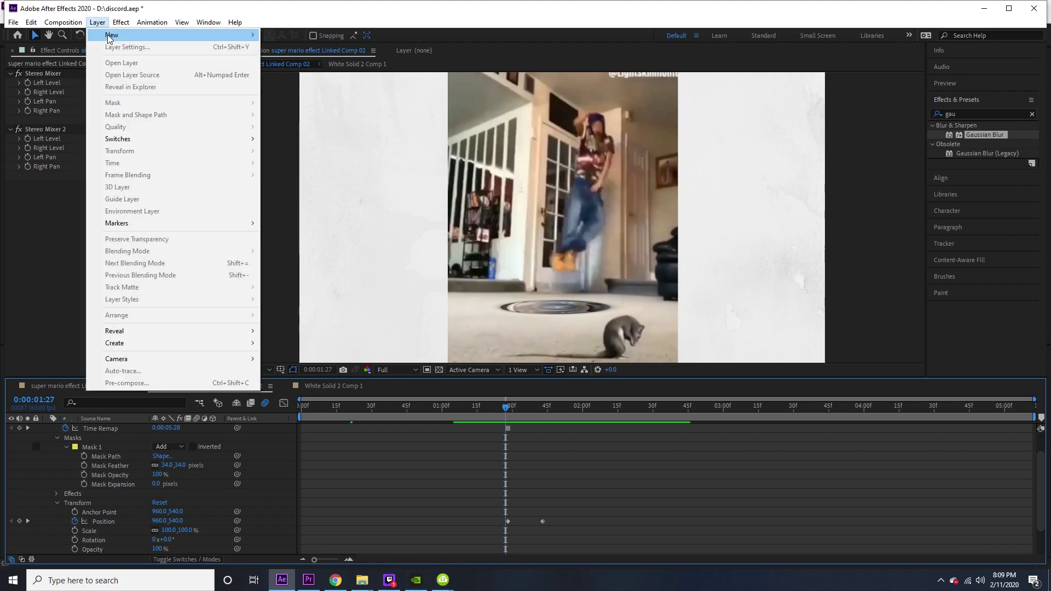
pyautogui.click(388, 454)
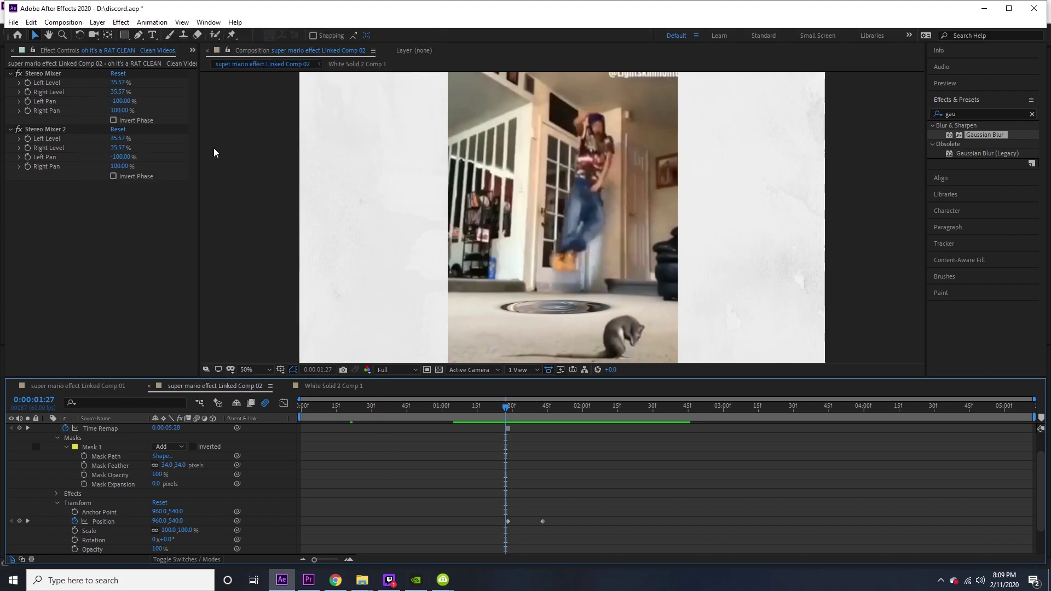
pyautogui.click(138, 36)
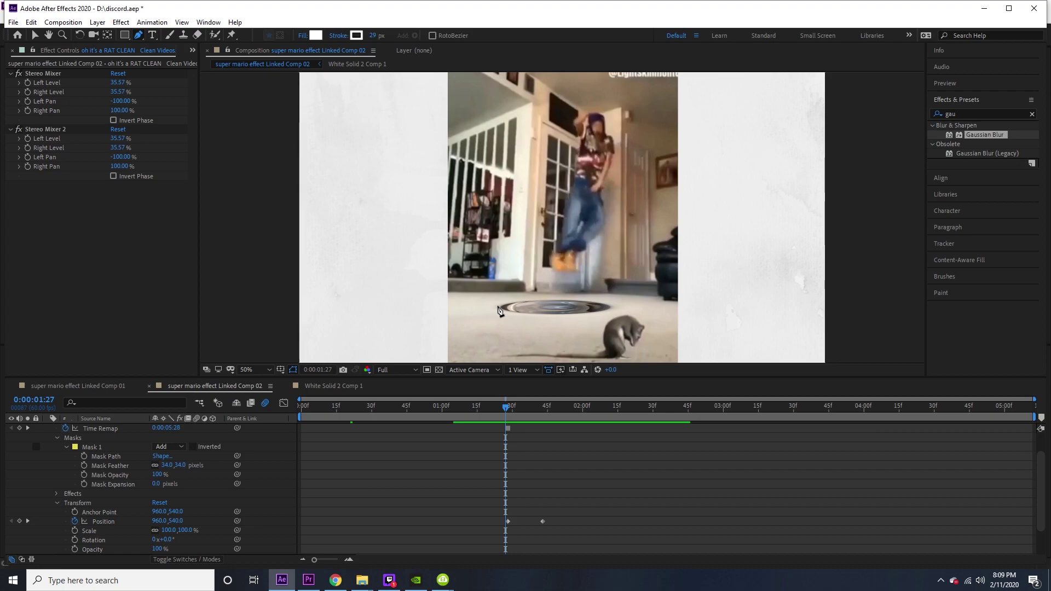
pyautogui.click(496, 307)
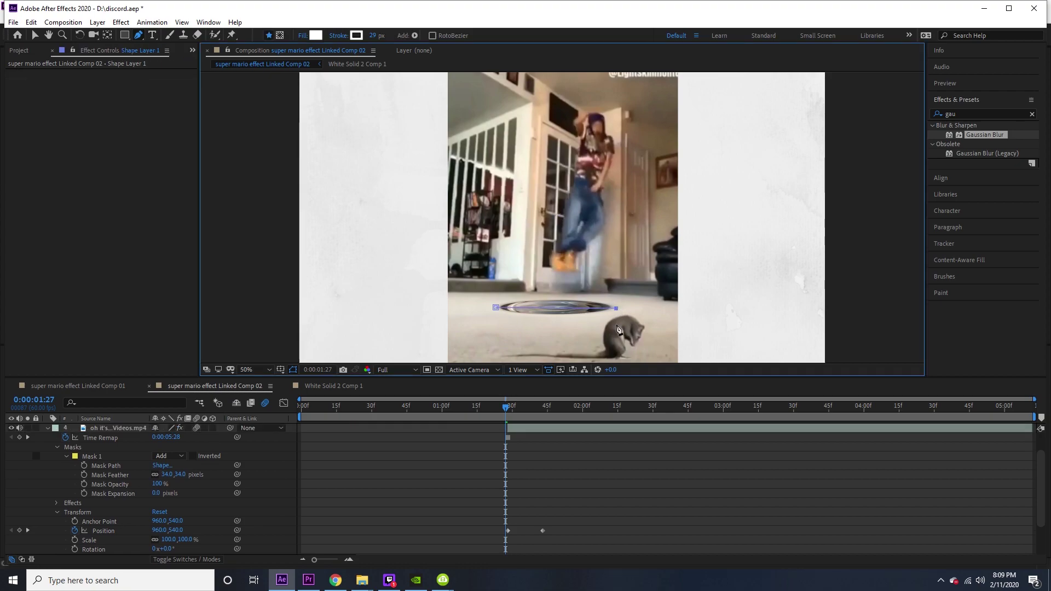
pyautogui.scroll(-3, 617, 353)
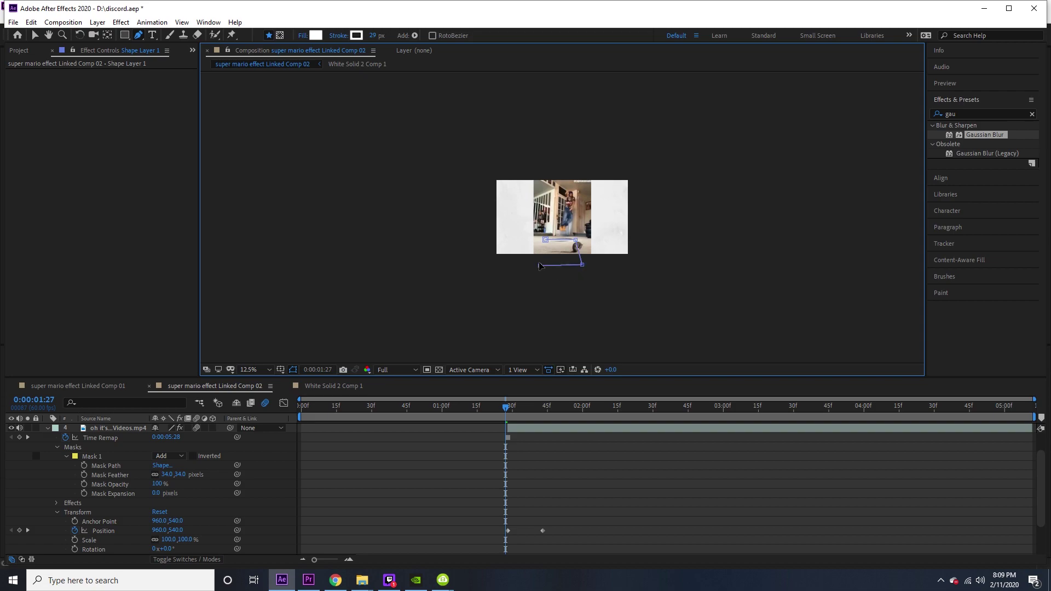
pyautogui.press('.')
pyautogui.press('.')
pyautogui.press('.')
pyautogui.press('.')
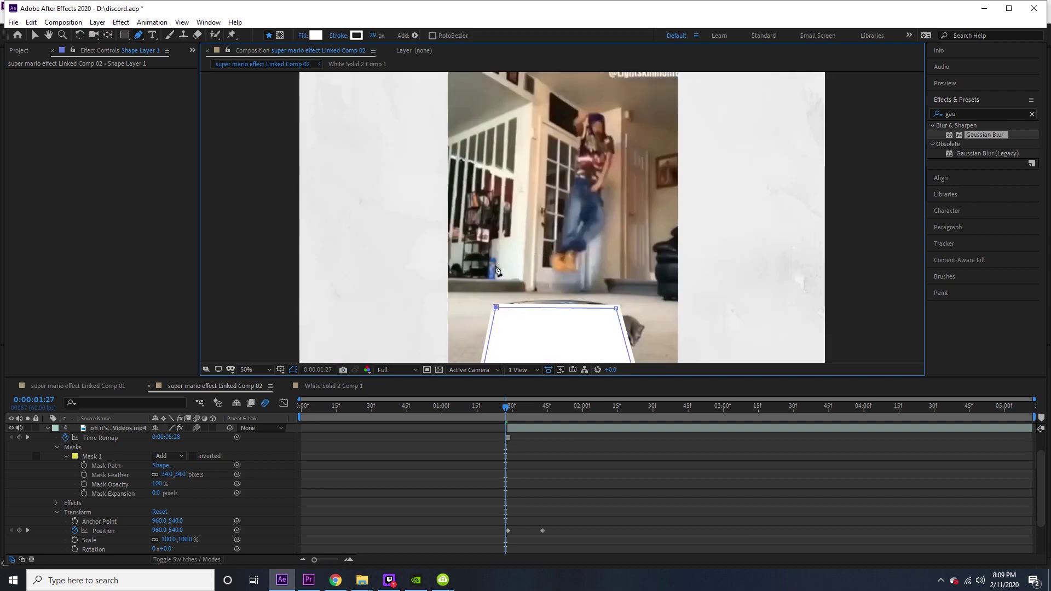
# Step: Place the shape layer directly above the frozen cutout layer, collapse the cutout's properties, and preview the fall
pyautogui.click(35, 35)
pyautogui.scroll(-3, 81, 547)
pyautogui.scroll(5, 249, 488)
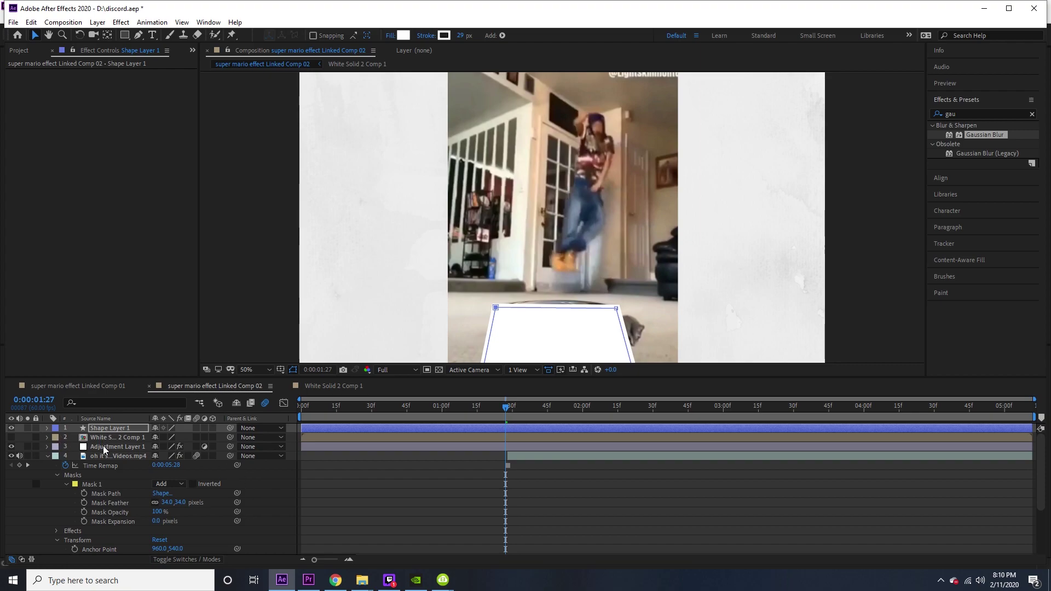
pyautogui.moveTo(103, 448); pyautogui.dragTo(104, 452)
pyautogui.click(47, 455)
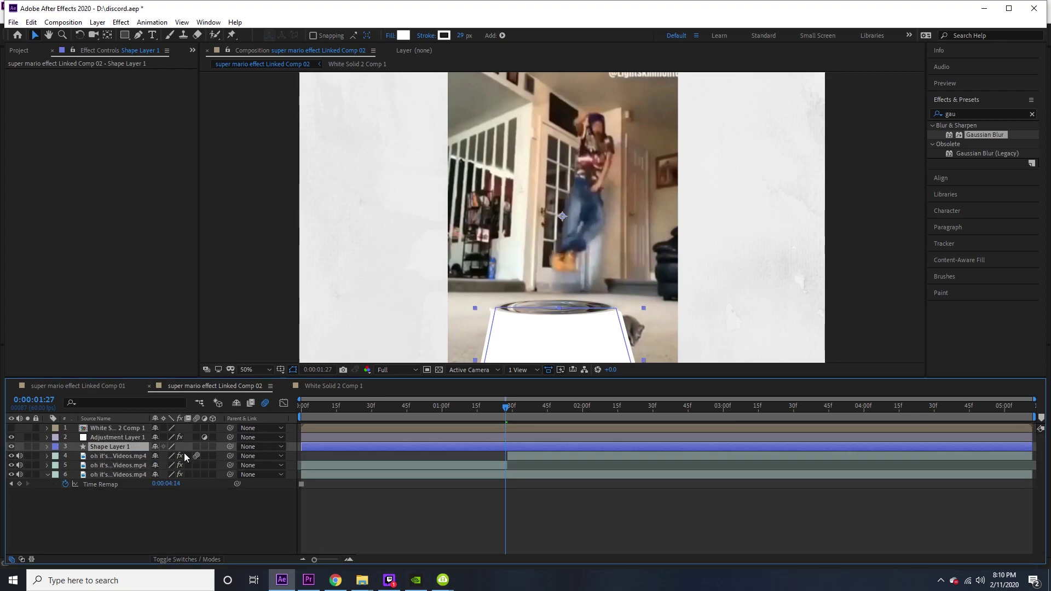
pyautogui.press('space')
pyautogui.press('space')
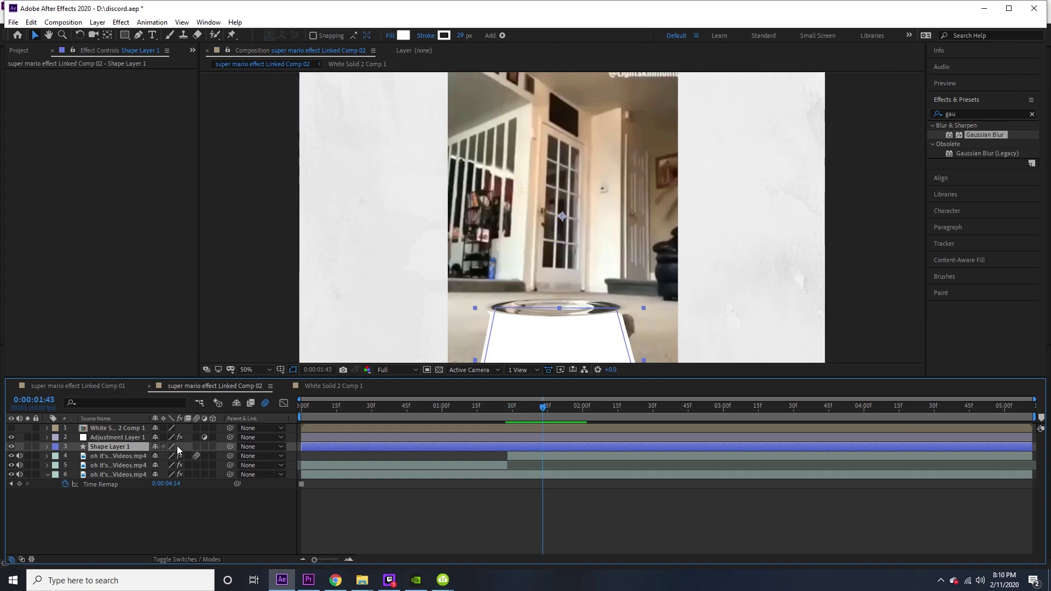
# Step: Set the frozen cutout layer's track matte to Alpha Inverted Matte "Shape Layer 1"
pyautogui.click(179, 559)
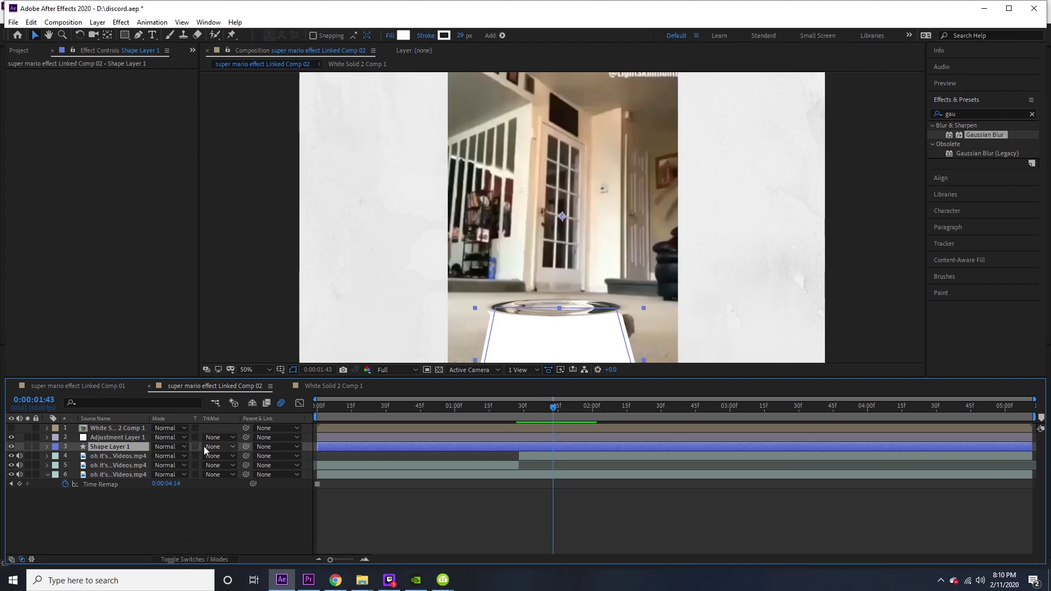
pyautogui.click(215, 456)
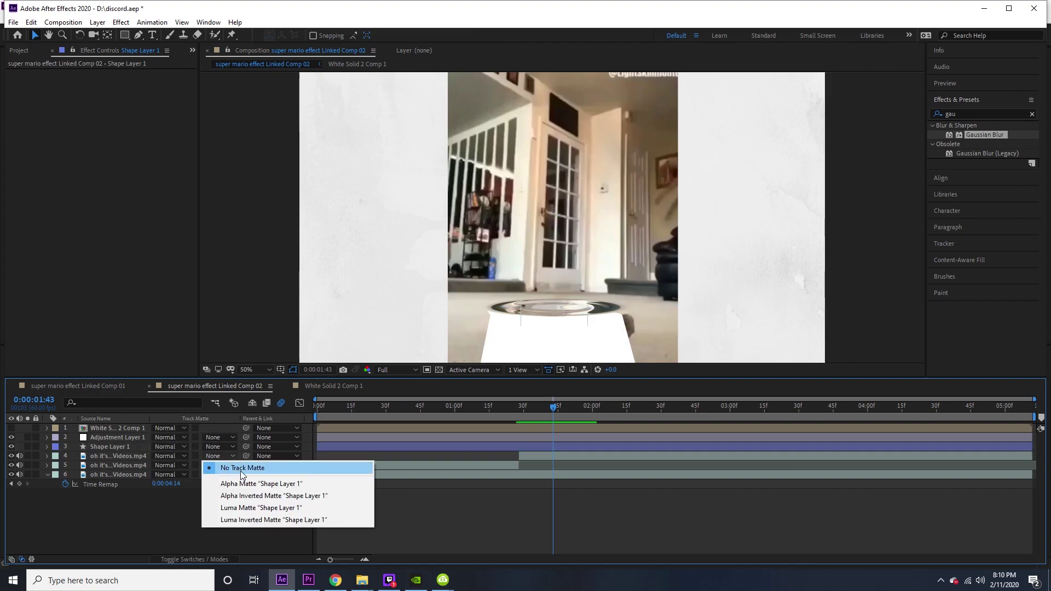
pyautogui.click(243, 500)
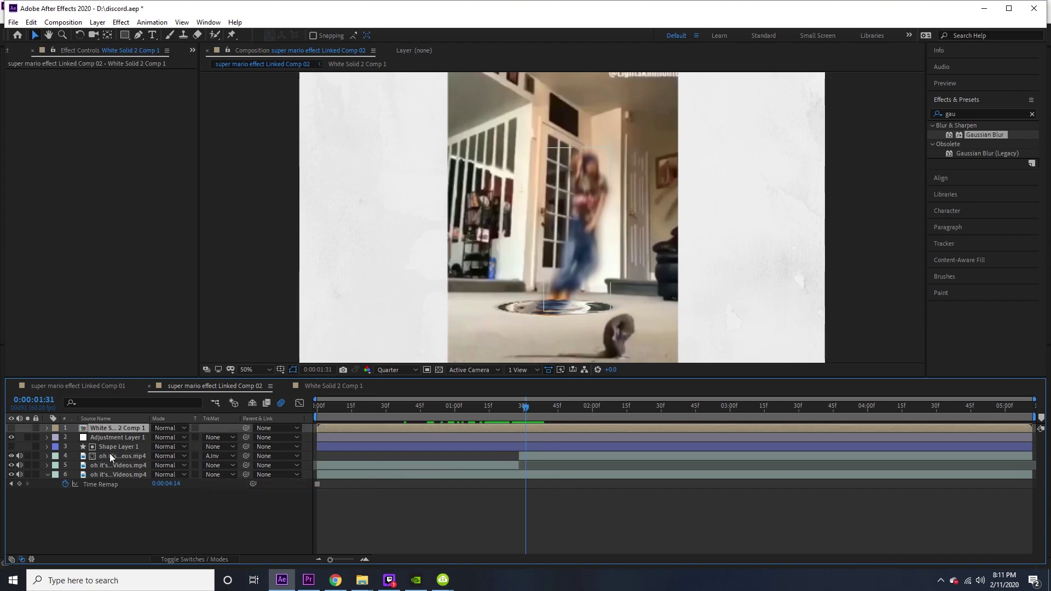
# Step: Move the shape layer and its matted cutout to the top of the layer stack, and return to the composition's start
pyautogui.moveTo(110, 455); pyautogui.dragTo(107, 426)
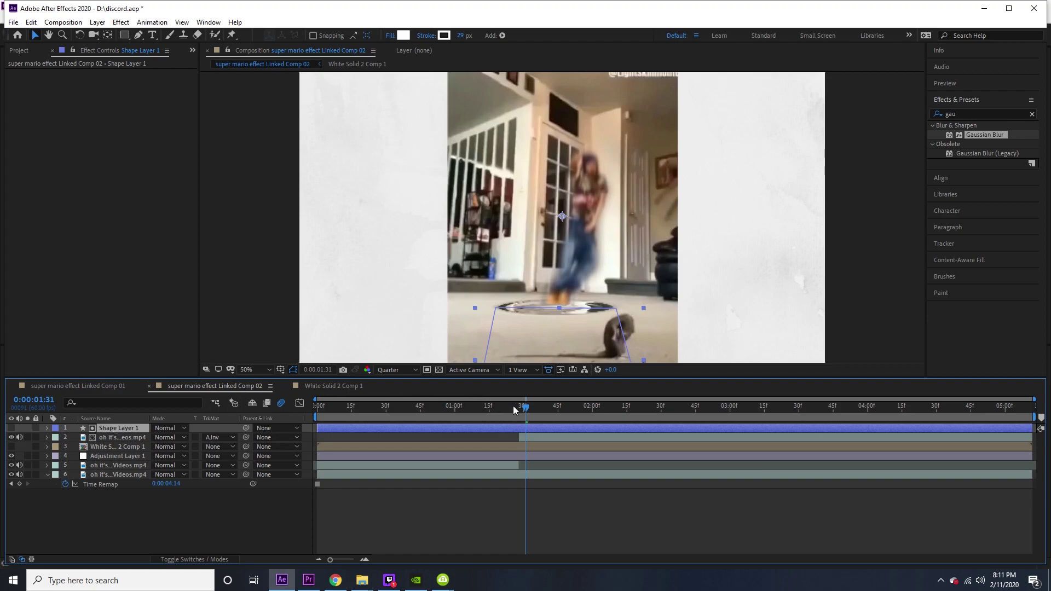
pyautogui.moveTo(514, 405); pyautogui.dragTo(179, 436)
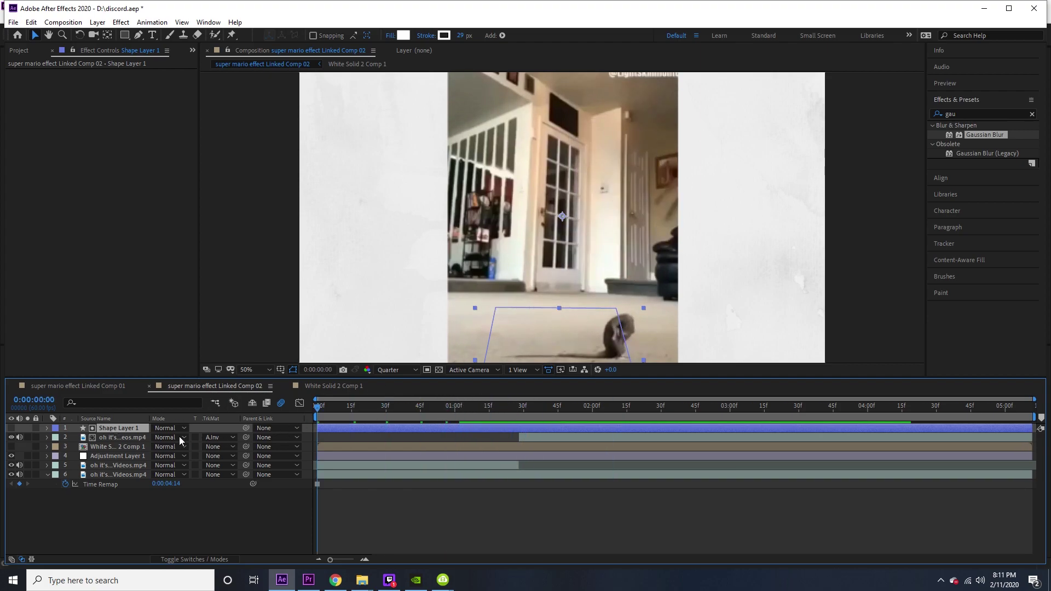
# Step: Play the composition from the start and again from about 0:00:01:37 to check the jump and the matted fall
pyautogui.press('space')
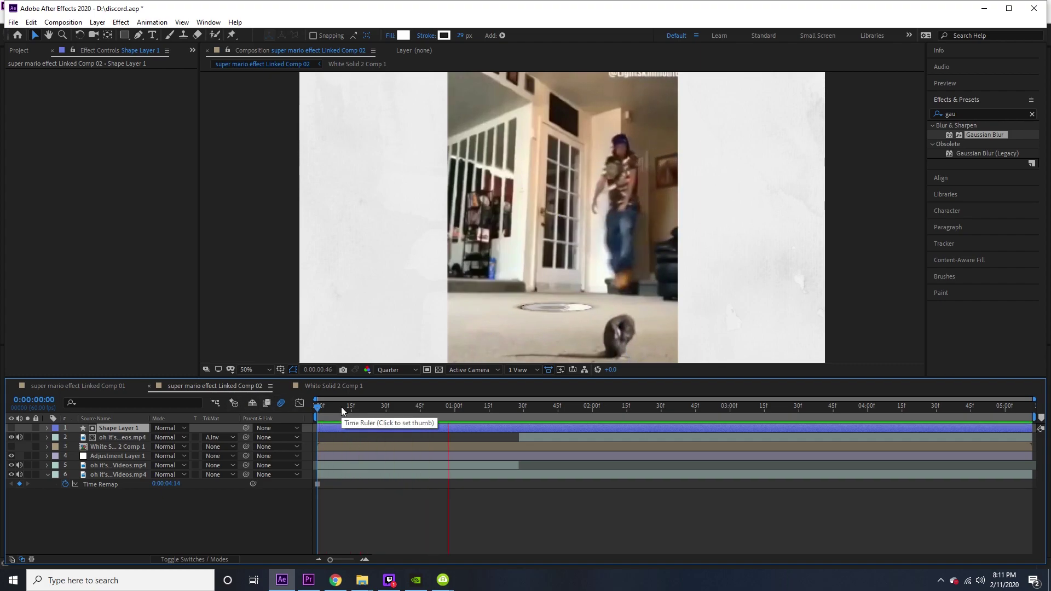
pyautogui.click(539, 410)
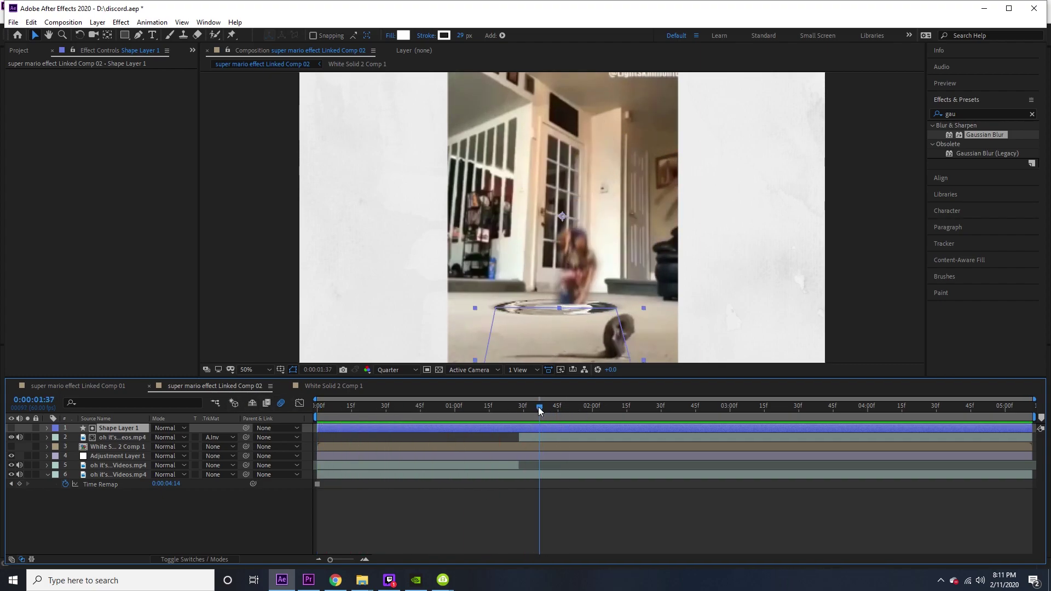
pyautogui.press('space')
pyautogui.press('space')
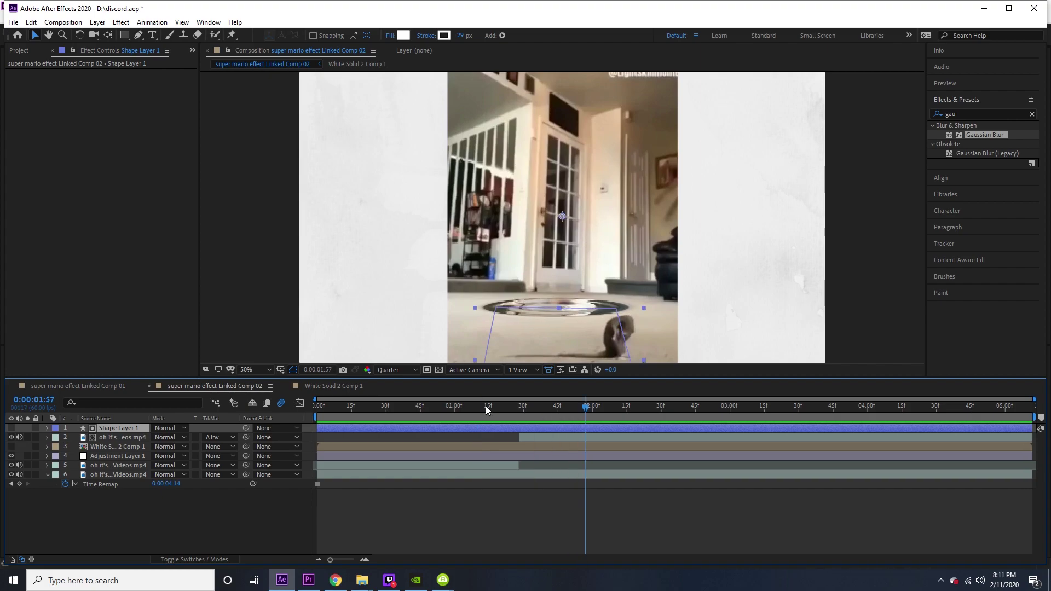
pyautogui.moveTo(498, 406); pyautogui.dragTo(264, 409)
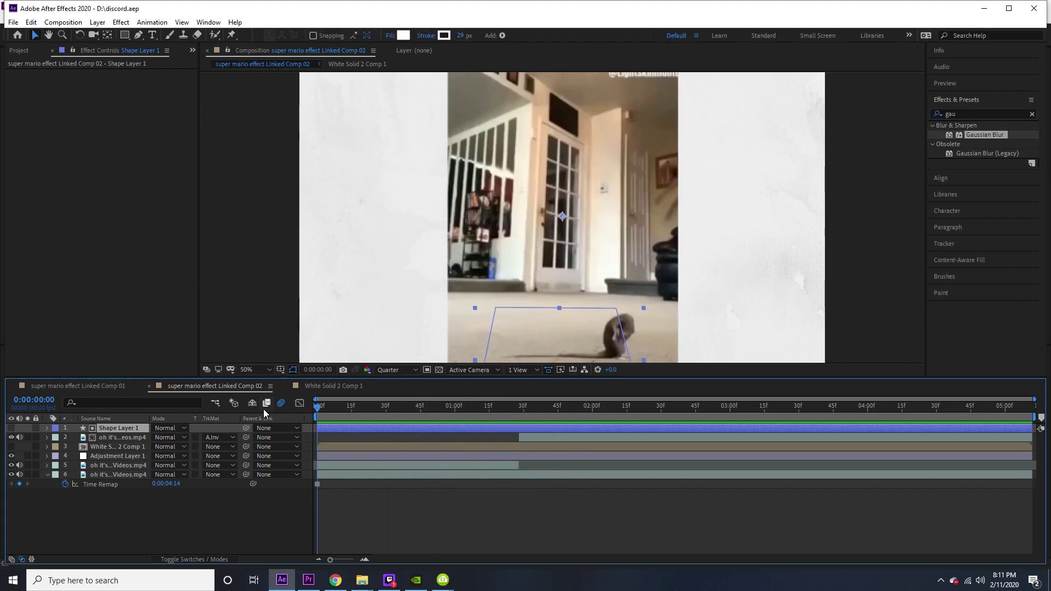
pyautogui.press('space')
pyautogui.press('space')
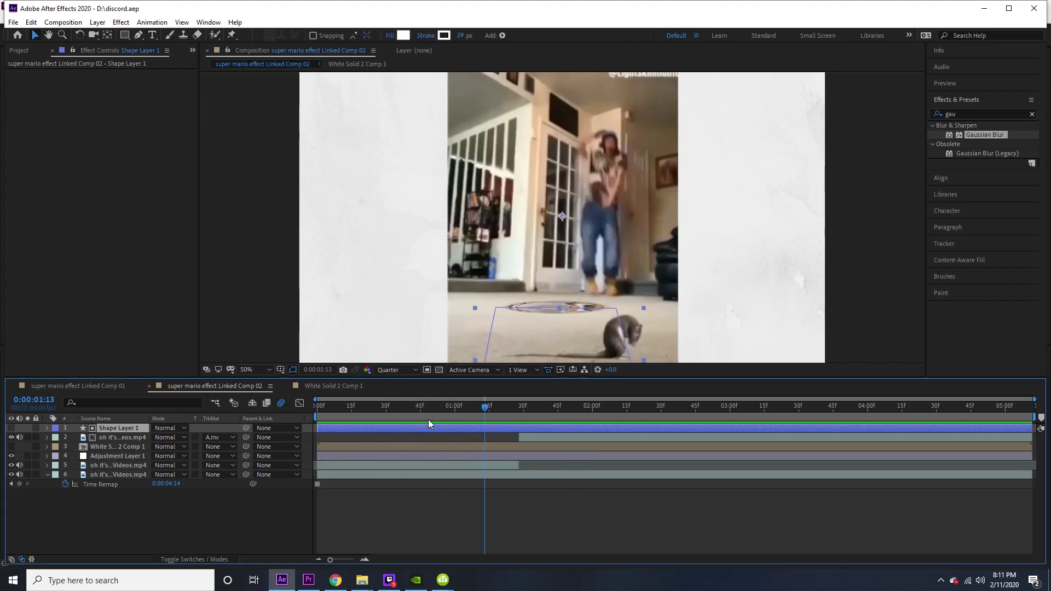
# Step: Apply Easy Ease to both Position keyframes of the frozen cutout layer and scrub to about 0:00:01:33 to check the fall
pyautogui.click(516, 406)
pyautogui.click(526, 437)
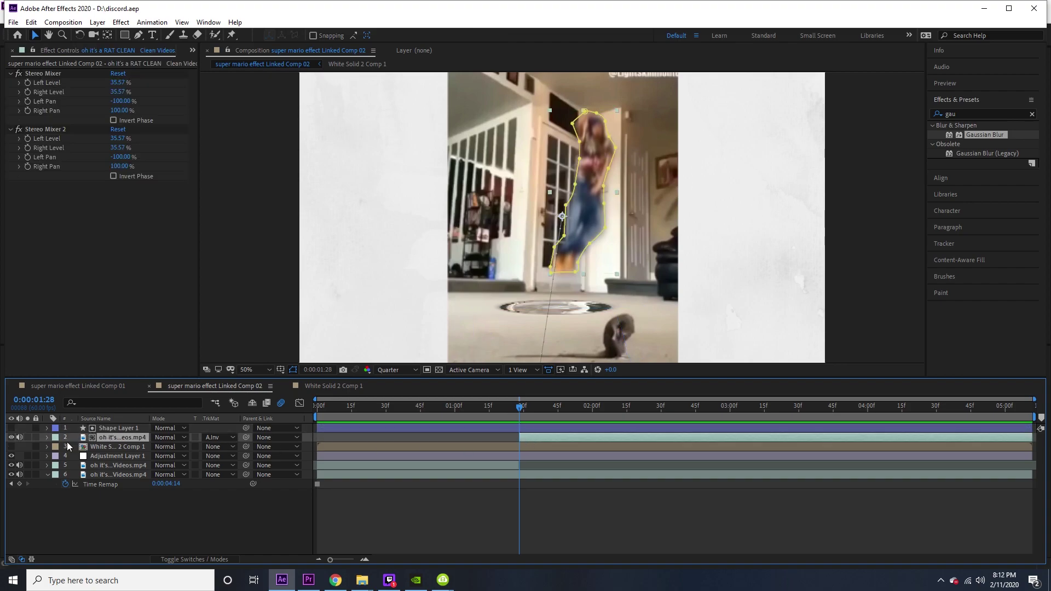
pyautogui.click(46, 437)
pyautogui.moveTo(518, 408); pyautogui.dragTo(543, 409)
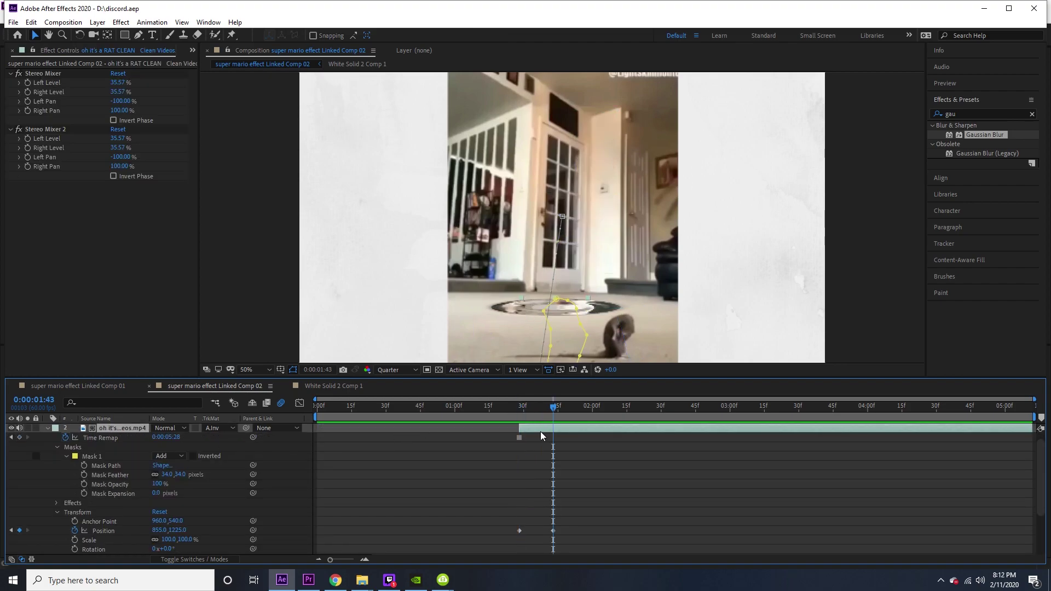
pyautogui.click(497, 520)
pyautogui.moveTo(498, 520); pyautogui.dragTo(496, 493)
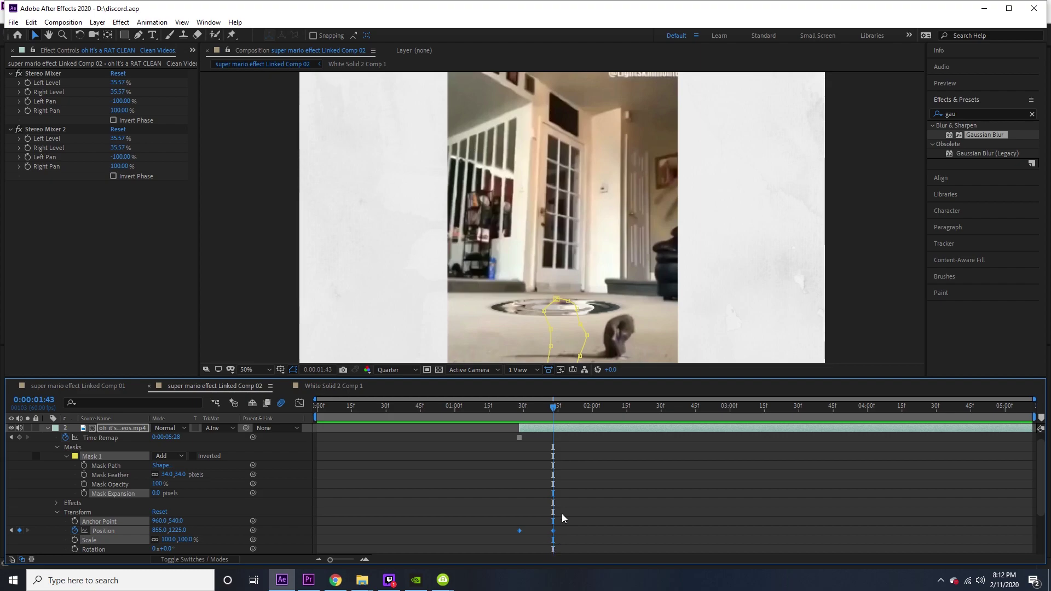
pyautogui.press('F9')
pyautogui.moveTo(536, 408)
pyautogui.mouseDown()
pyautogui.moveTo(505, 406)
pyautogui.moveTo(531, 398)
pyautogui.mouseUp()
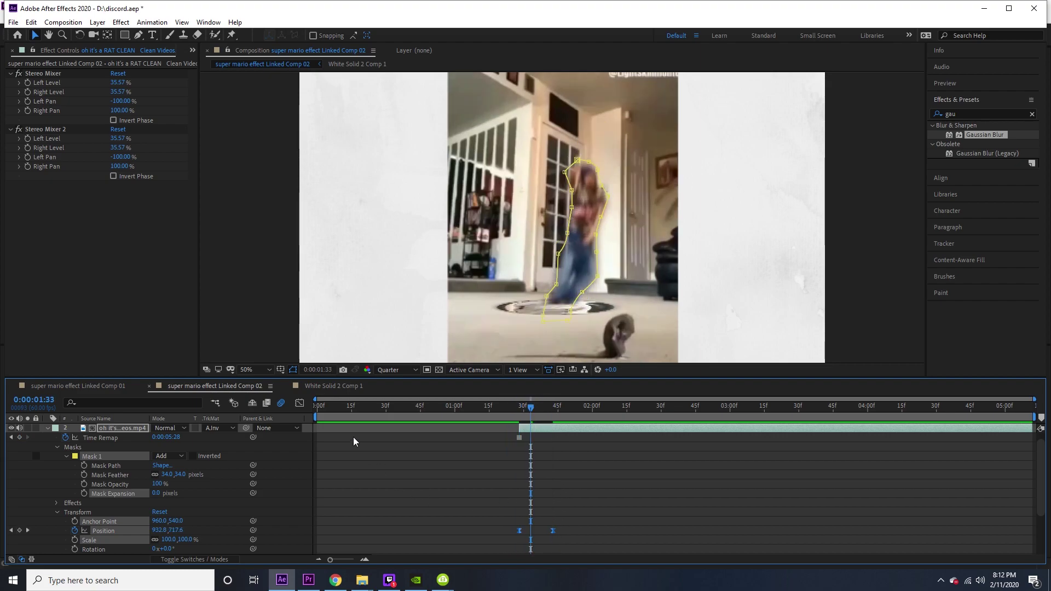
# Step: Reshape the cutout's Position speed graph so the fall starts slowly and its speed peaks near the last keyframe
pyautogui.click(303, 403)
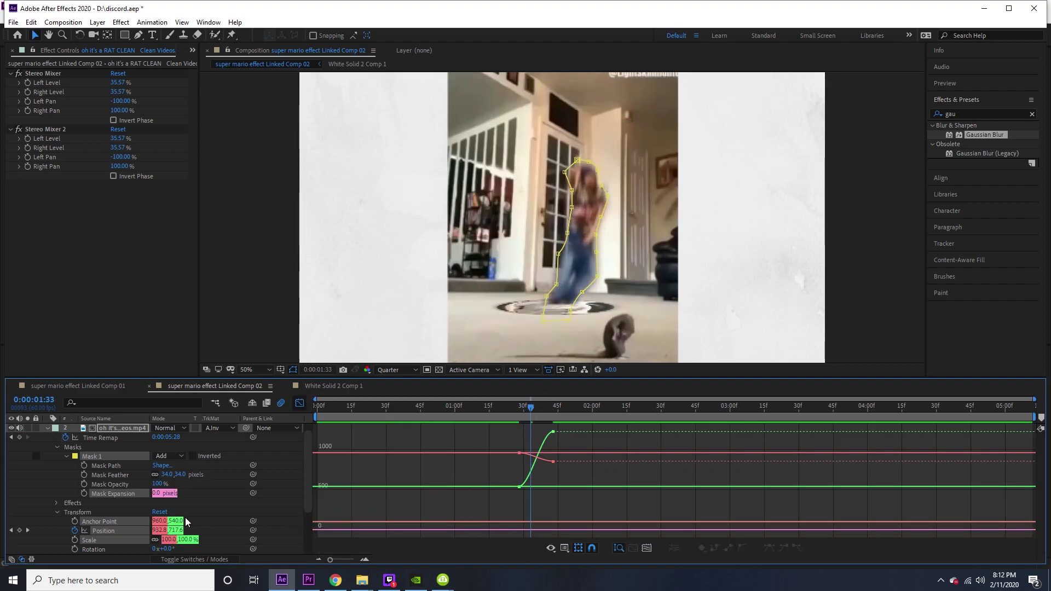
pyautogui.click(200, 493)
pyautogui.click(104, 531)
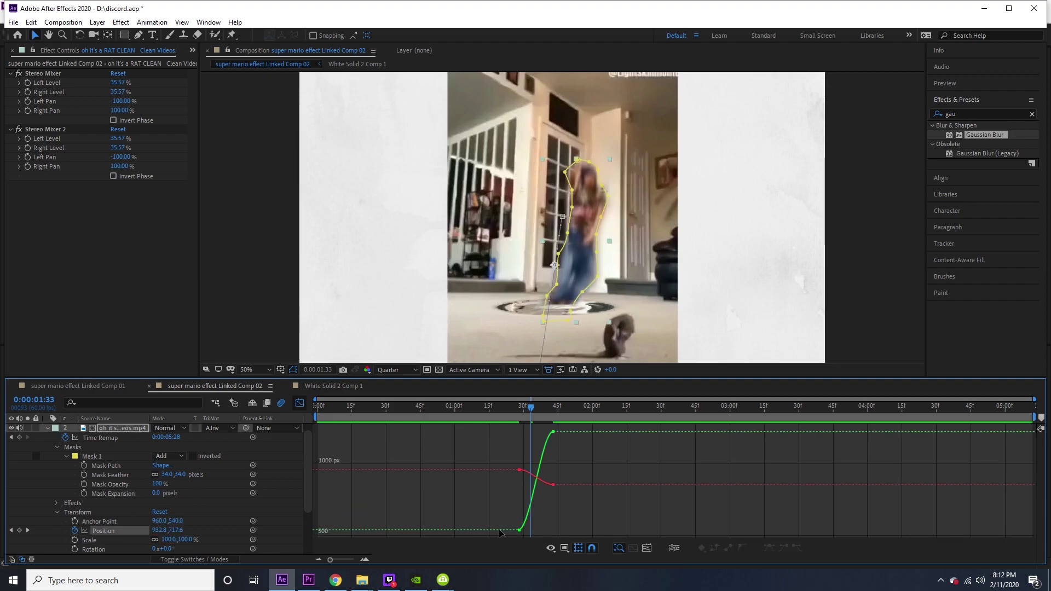
pyautogui.click(550, 548)
pyautogui.click(564, 548)
pyautogui.click(591, 443)
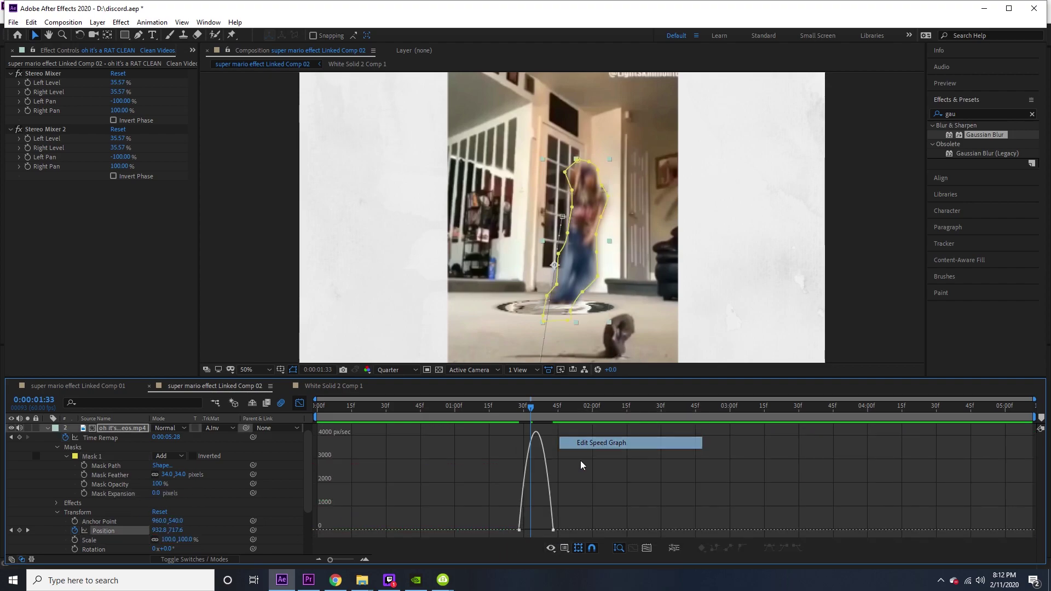
pyautogui.click(518, 530)
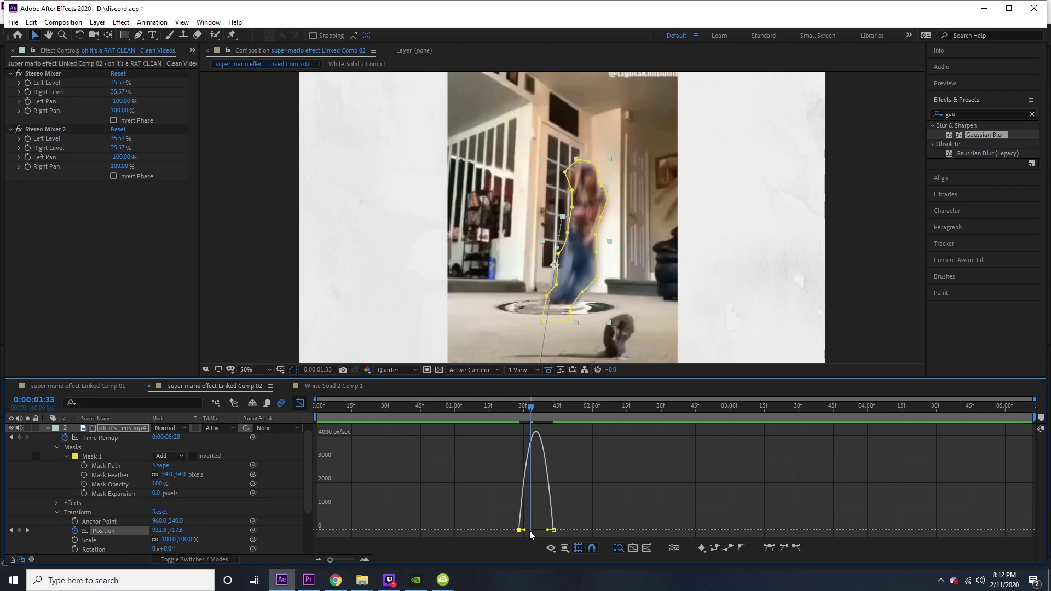
pyautogui.moveTo(529, 529); pyautogui.dragTo(540, 529)
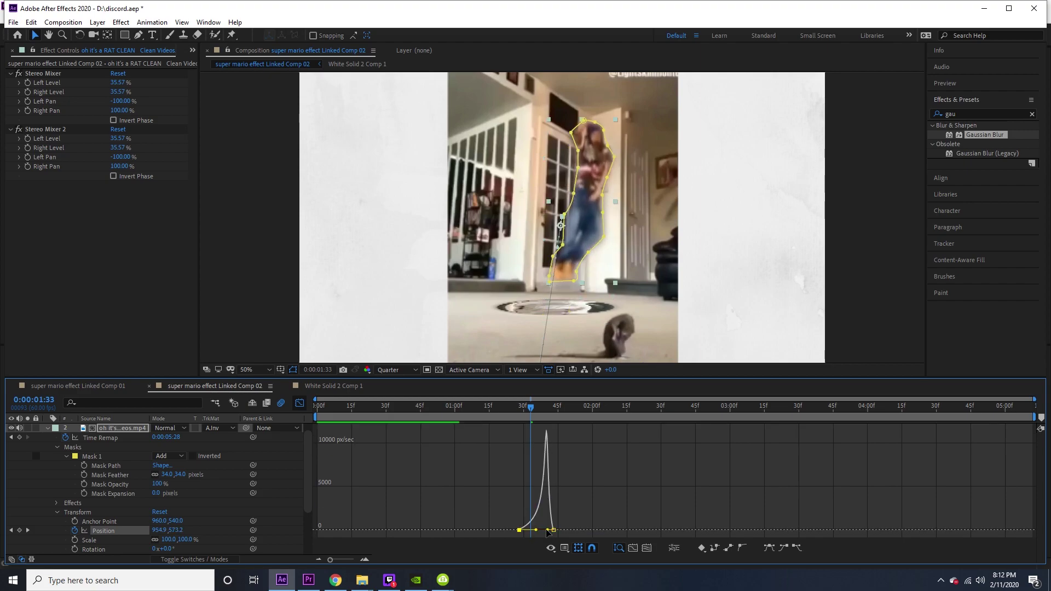
# Step: Switch to Premiere Pro and move the sound-effect clip on A2 so that it starts at the fall, at about 00:01:07:24
pyautogui.hotkey('alt', 'Tab')
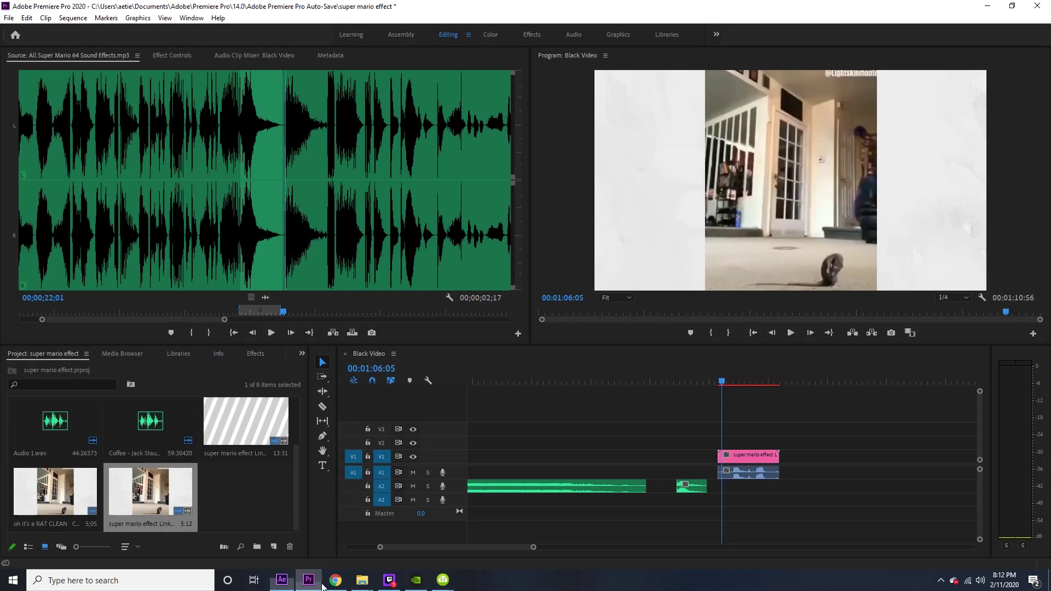
pyautogui.click(704, 381)
pyautogui.press('space')
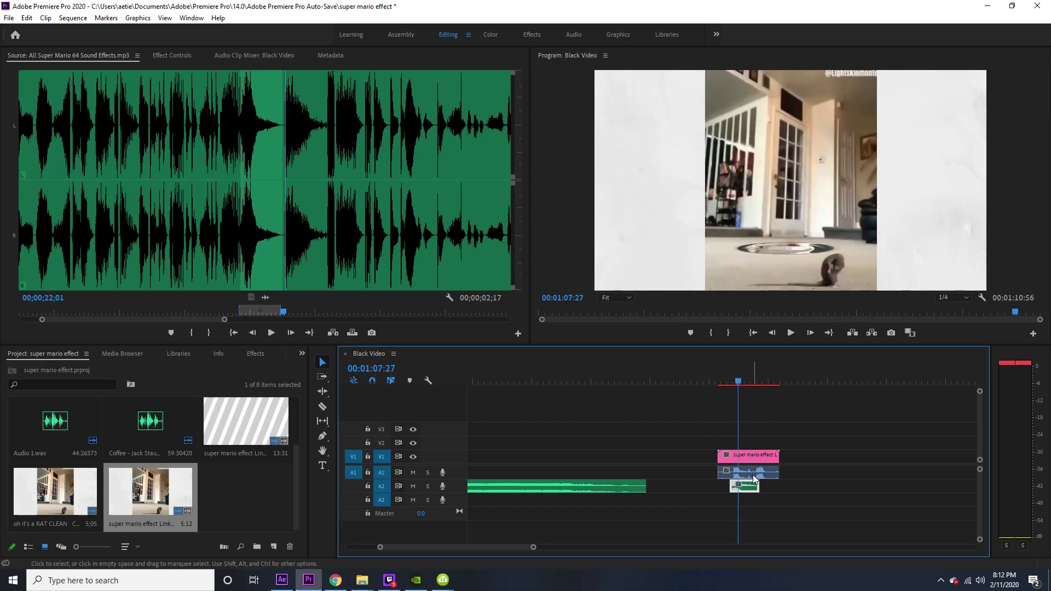
pyautogui.press('=')
pyautogui.press('=')
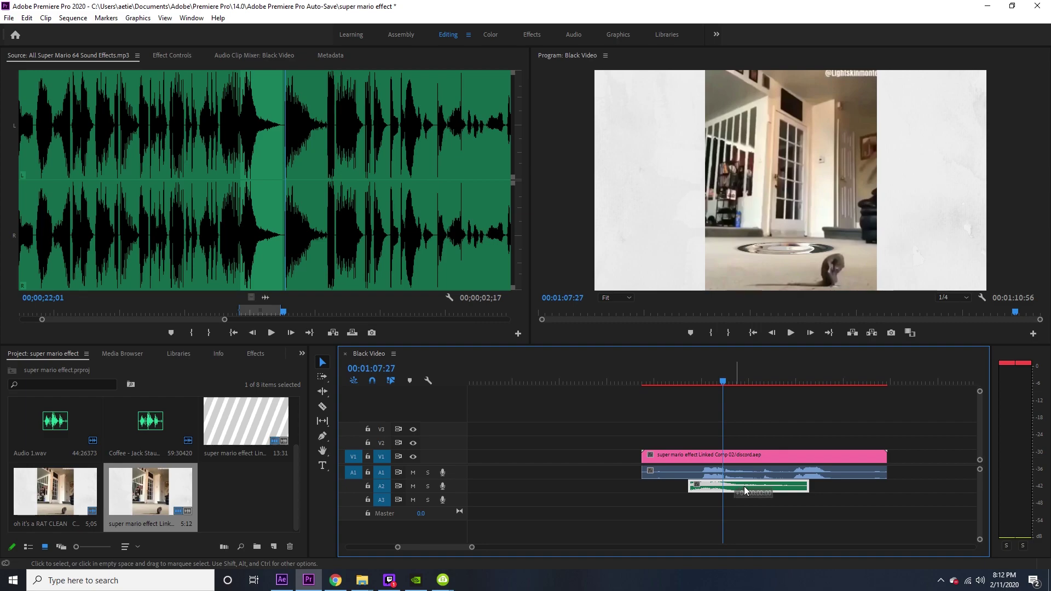
pyautogui.moveTo(737, 486); pyautogui.dragTo(755, 485)
pyautogui.moveTo(718, 380)
pyautogui.mouseDown()
pyautogui.moveTo(754, 377)
pyautogui.moveTo(719, 379)
pyautogui.mouseUp()
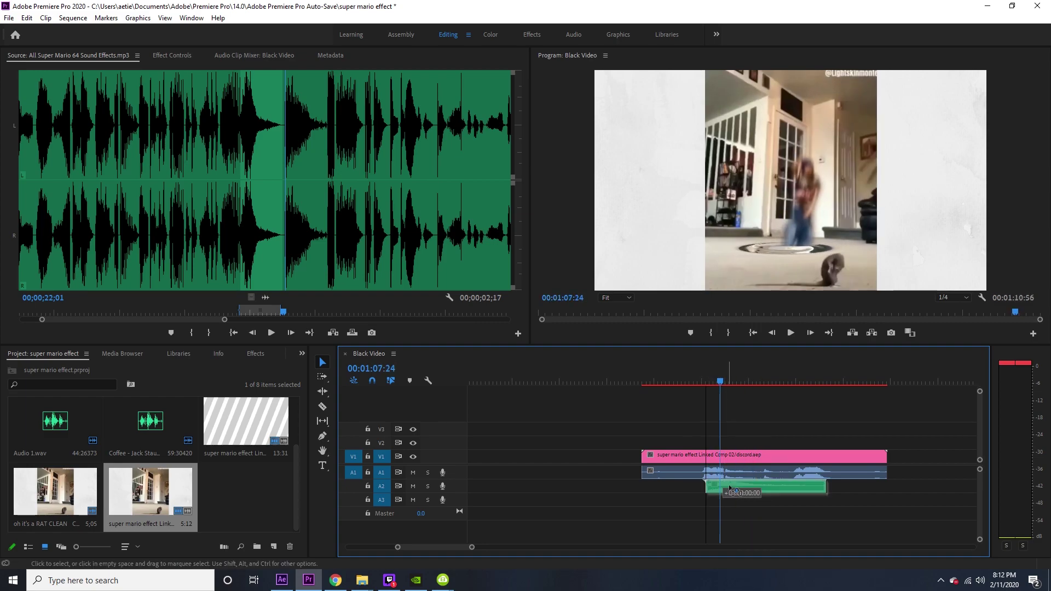
pyautogui.moveTo(725, 486); pyautogui.dragTo(739, 486)
# Step: Play and scrub the linked composition around the jump to examine the sound timing and the man's transition into the fall
pyautogui.click(709, 378)
pyautogui.press('space')
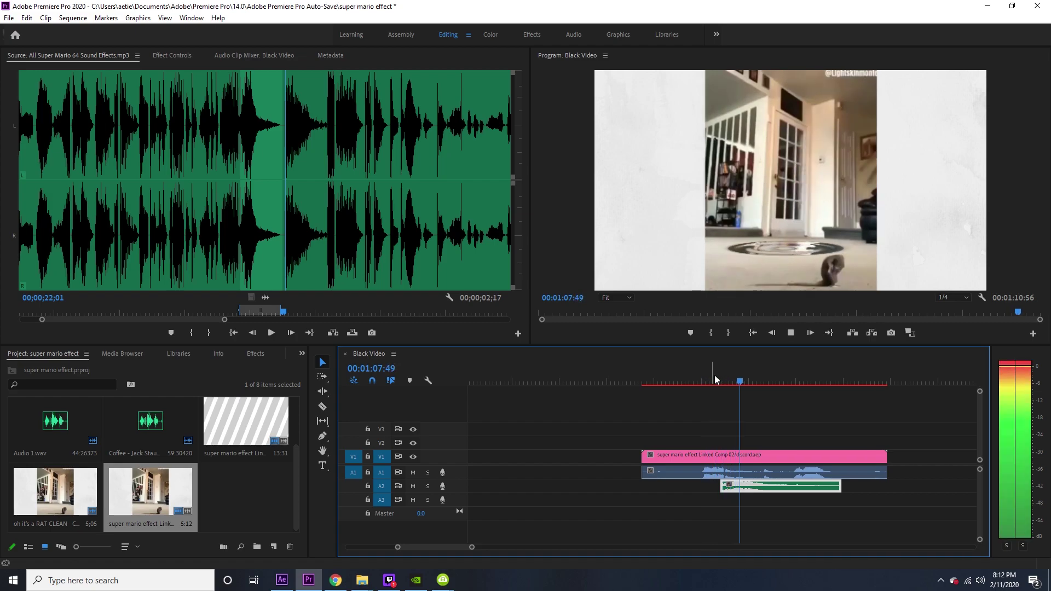
pyautogui.click(647, 377)
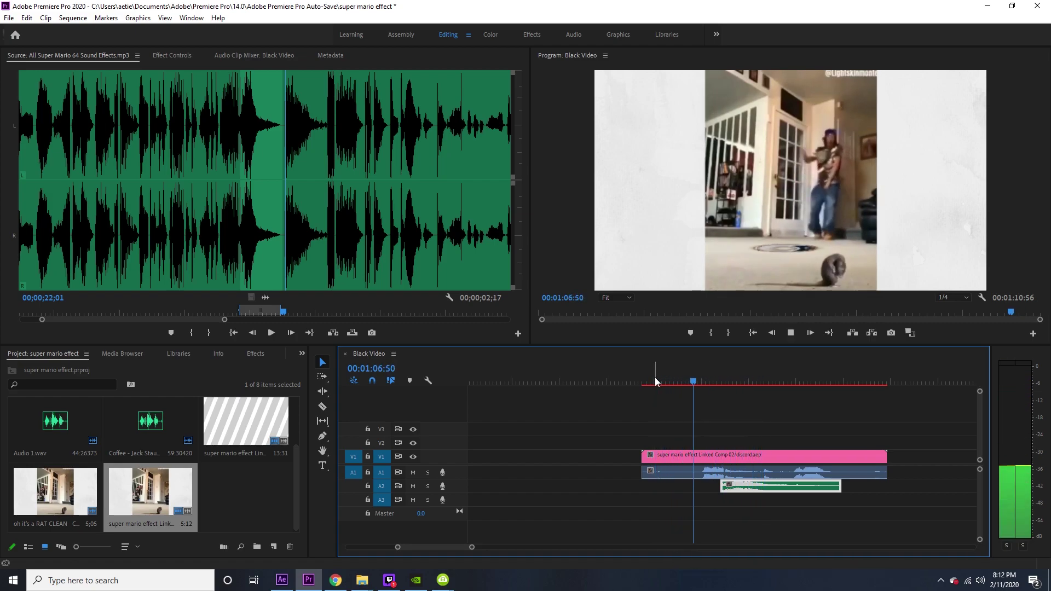
pyautogui.click(666, 379)
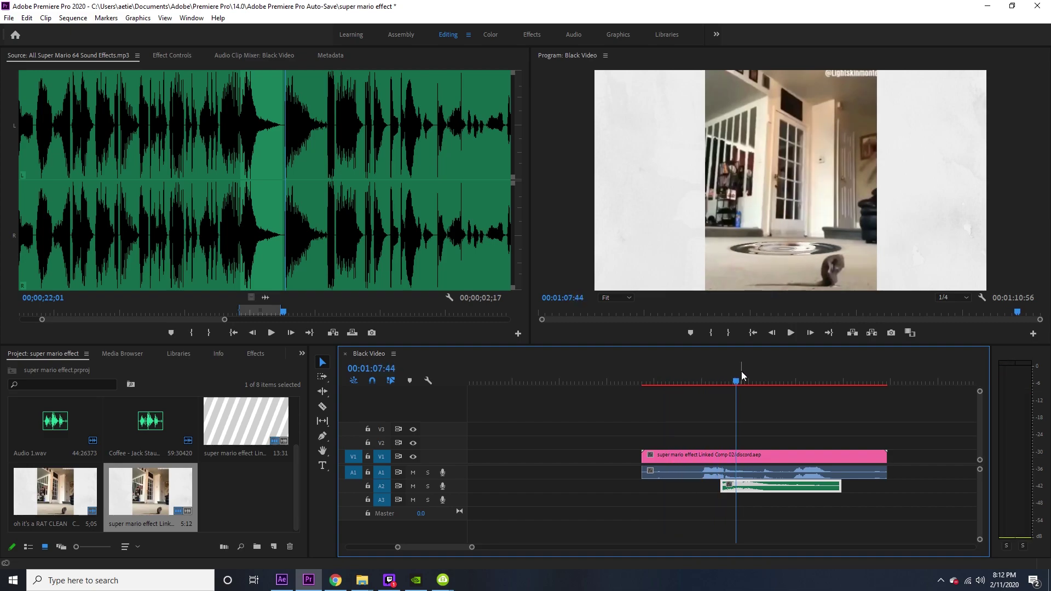
pyautogui.click(705, 379)
pyautogui.press('space')
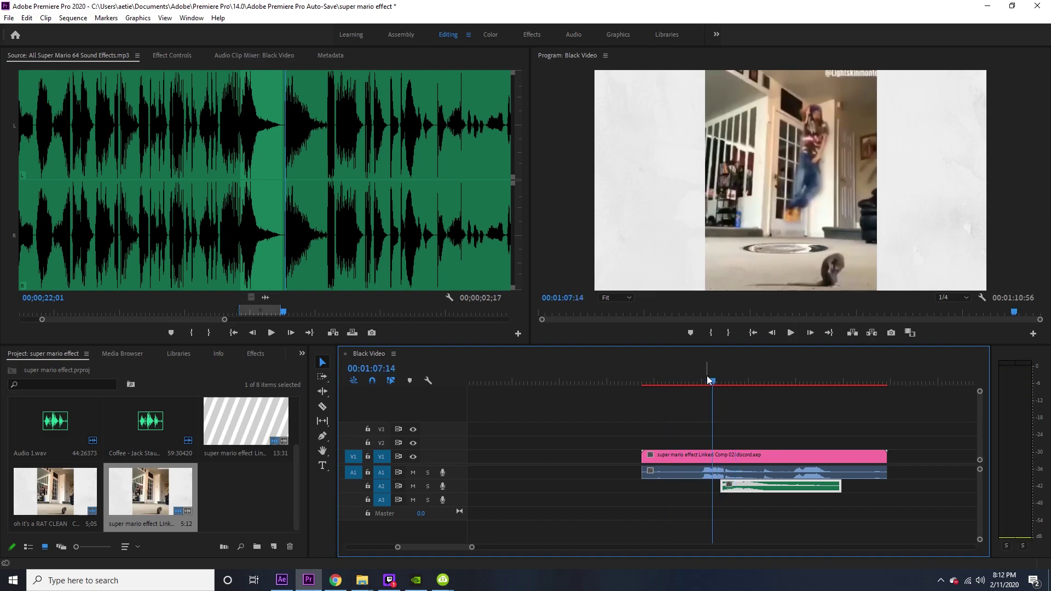
pyautogui.moveTo(707, 378)
pyautogui.mouseDown()
pyautogui.moveTo(685, 381)
pyautogui.moveTo(741, 378)
pyautogui.moveTo(691, 380)
pyautogui.moveTo(702, 379)
pyautogui.mouseUp()
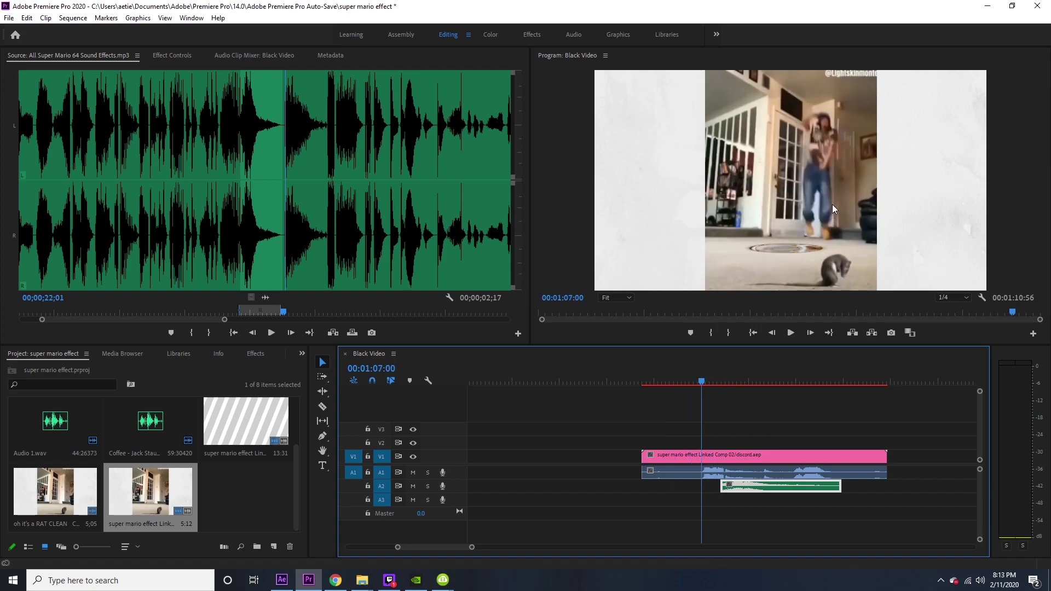
pyautogui.press('space')
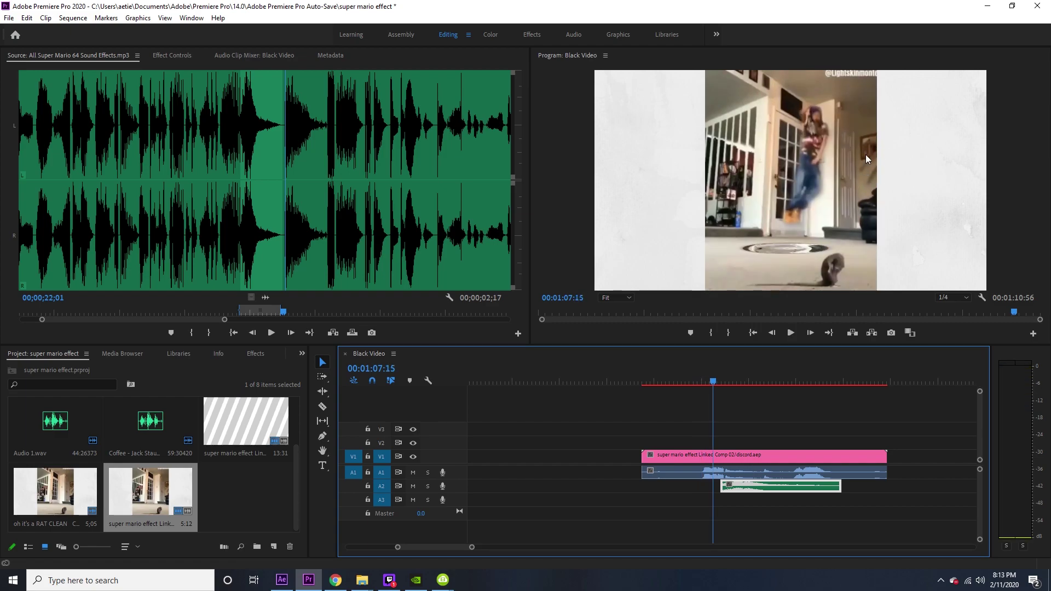
pyautogui.press('space')
pyautogui.moveTo(713, 381); pyautogui.dragTo(693, 382)
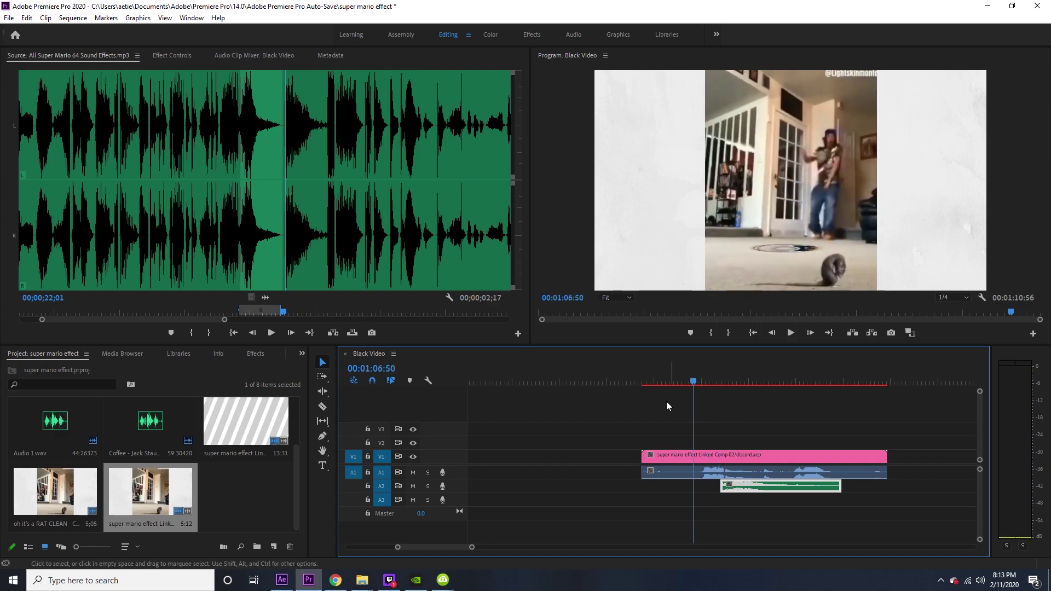
# Step: Switch back to After Effects and return the timeline from the graph view to the layer view
pyautogui.click(294, 579)
pyautogui.scroll(-1, 565, 408)
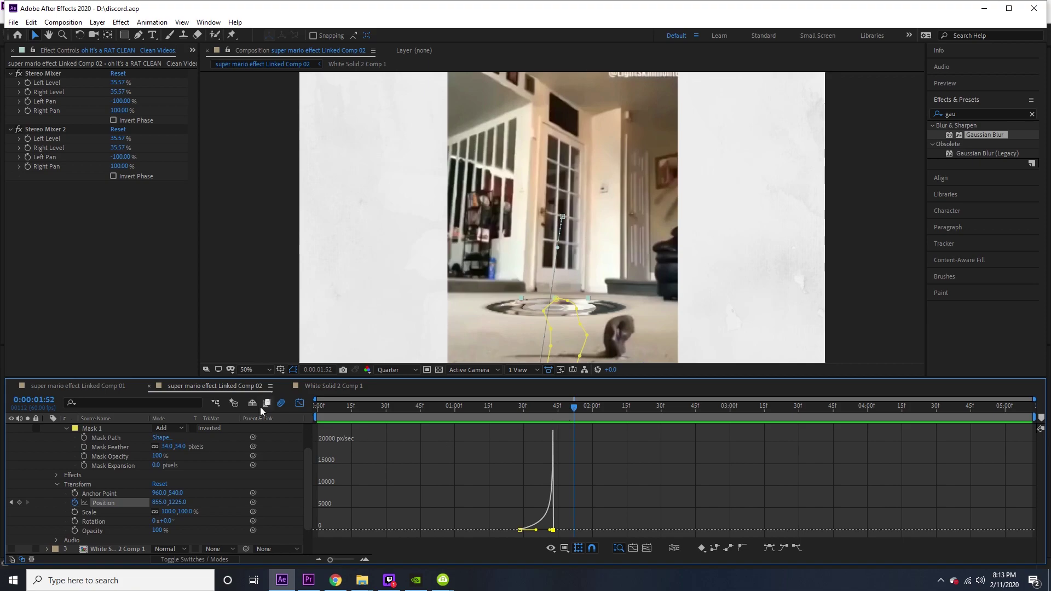
pyautogui.click(299, 403)
pyautogui.scroll(-1, 573, 469)
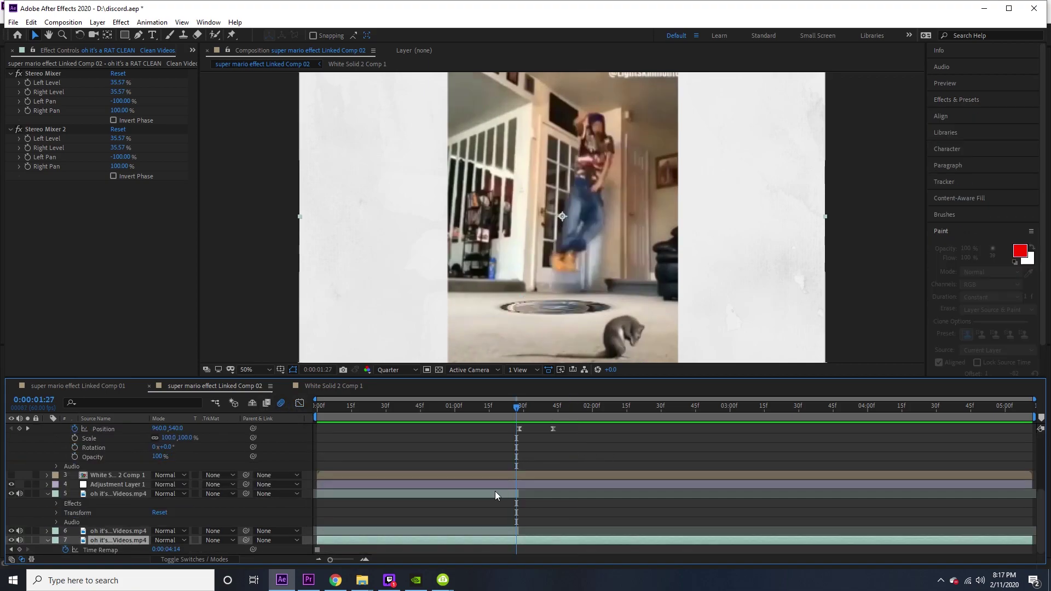
# Step: Split the layer 5 video clip at 0:00:01:27 and duplicate the short piece after the cut
pyautogui.scroll(2, 515, 485)
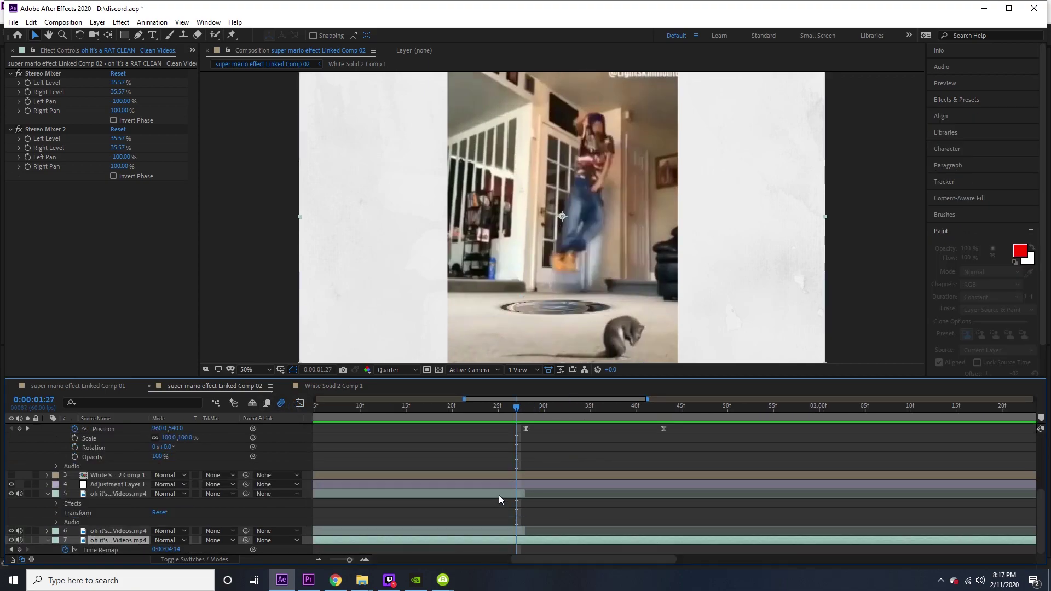
pyautogui.click(499, 499)
pyautogui.hotkey('ctrl', 'shift', 'd')
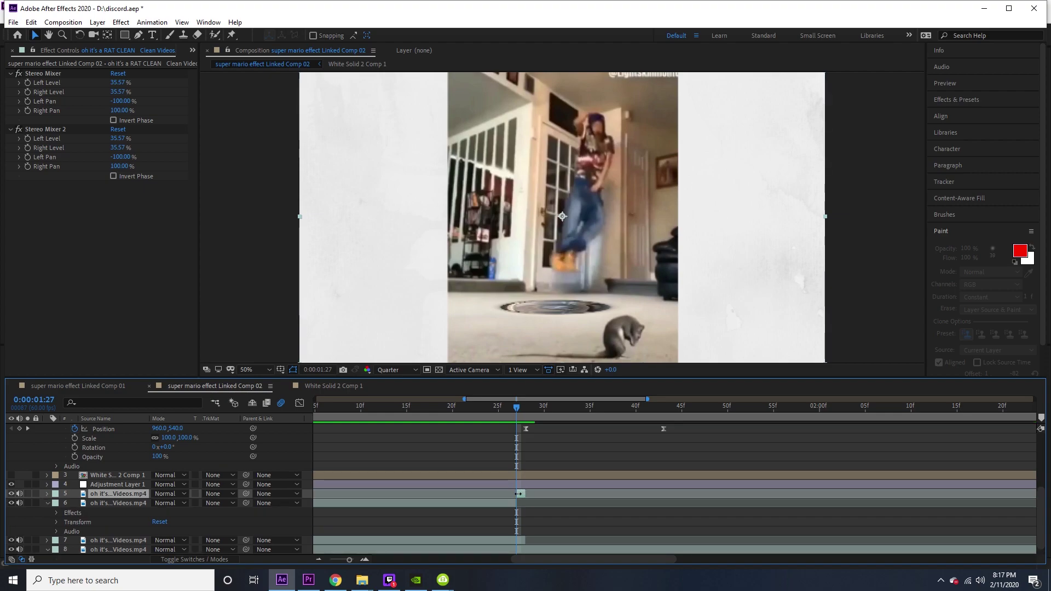
pyautogui.hotkey('ctrl', 'd')
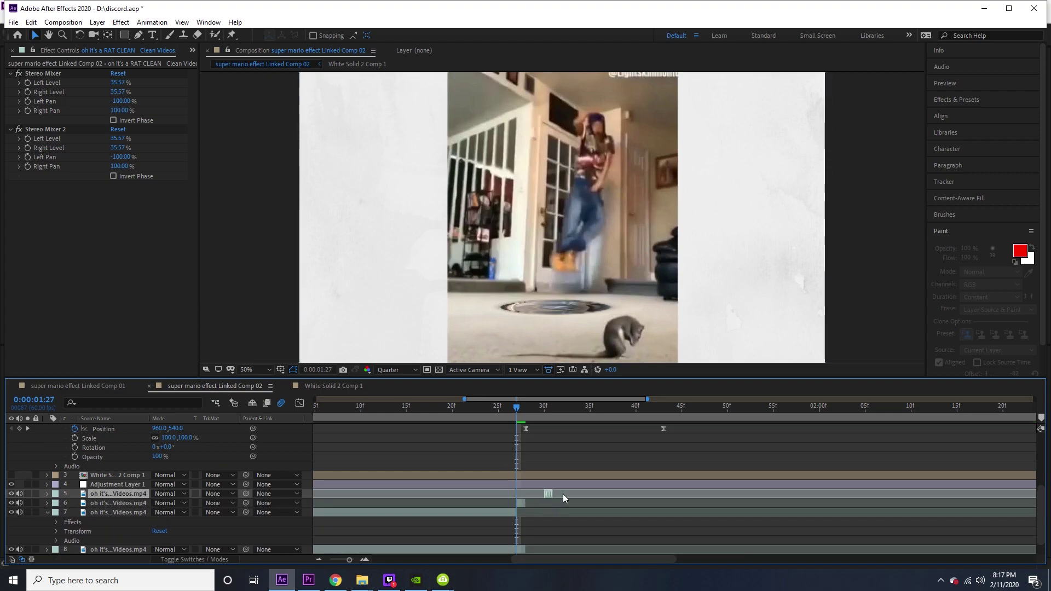
# Step: Apply Freeze Frame to the short duplicate placed at about 0:00:01:36 and extend it to 0:00:02:00
pyautogui.rightClick(602, 491)
pyautogui.moveTo(668, 252)
pyautogui.click(744, 286)
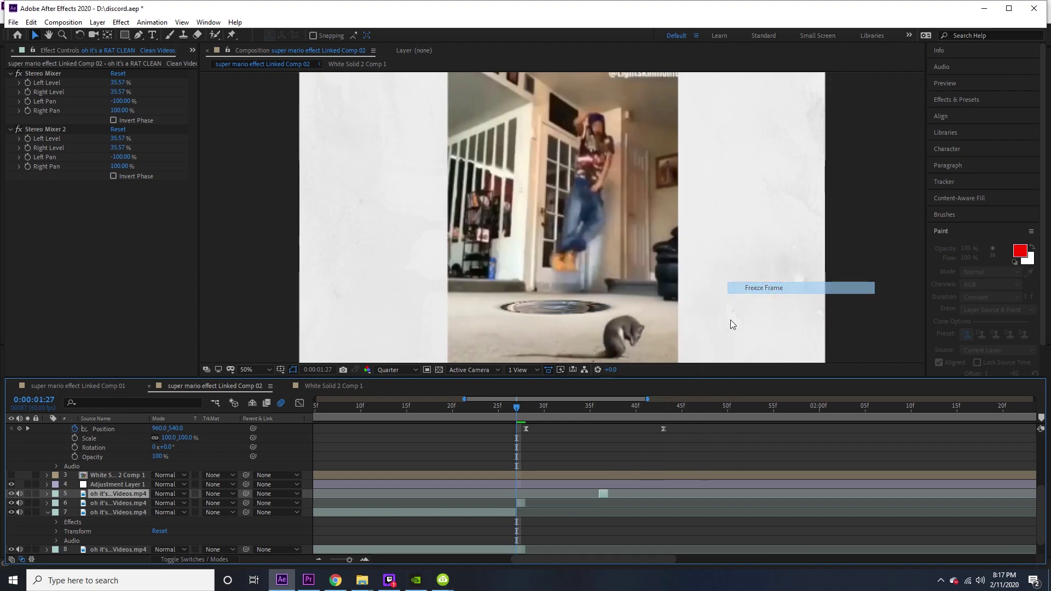
pyautogui.rightClick(604, 494)
pyautogui.click(767, 290)
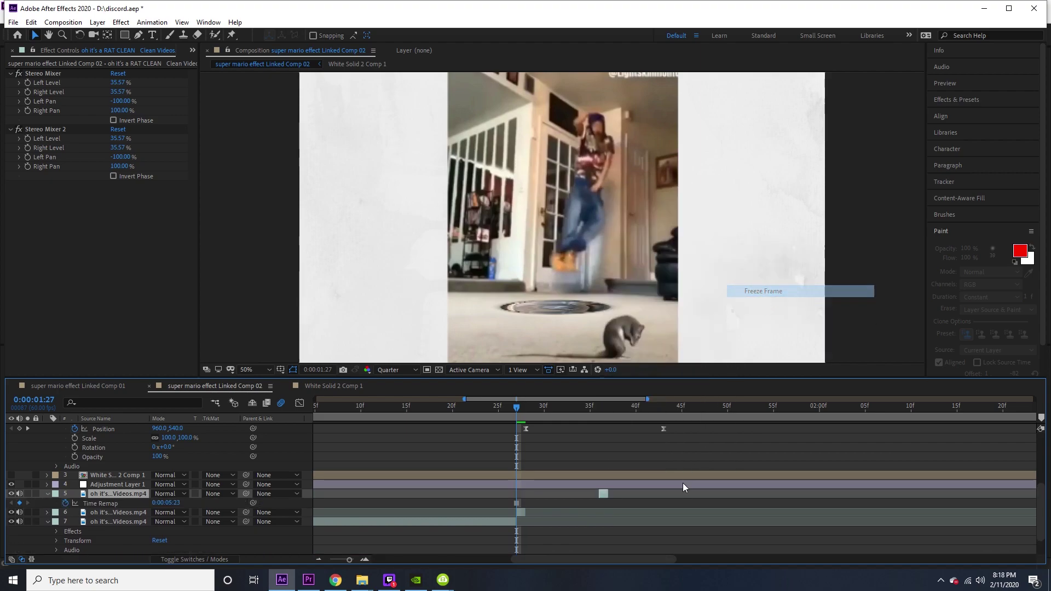
pyautogui.press('space')
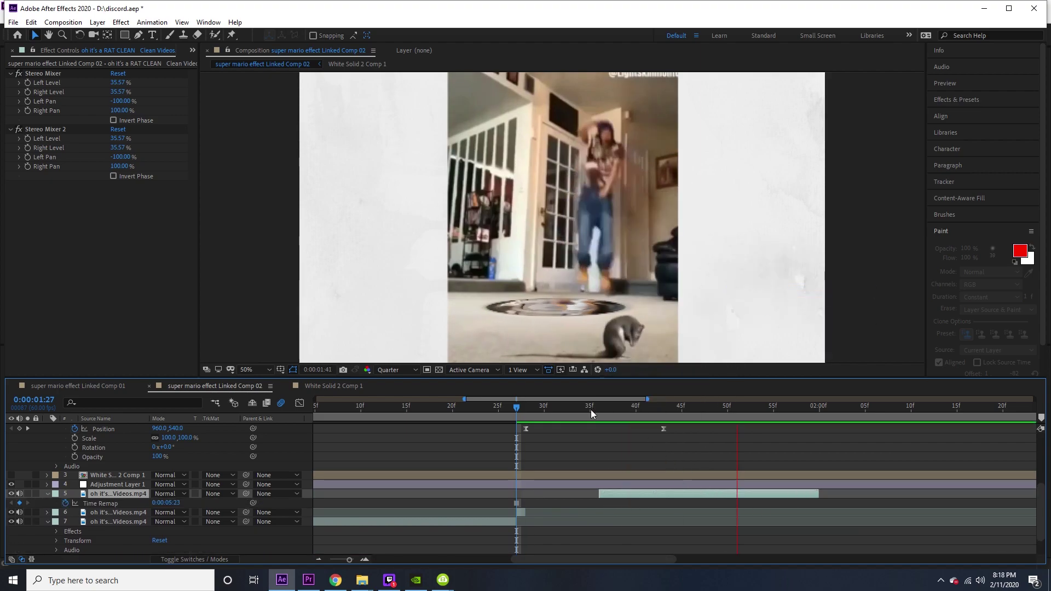
pyautogui.press('space')
# Step: Draw a closed five-point Pen mask on the frozen duplicate around the area to the right of the man at 0:00:01:39
pyautogui.moveTo(670, 411); pyautogui.dragTo(627, 413)
pyautogui.click(138, 35)
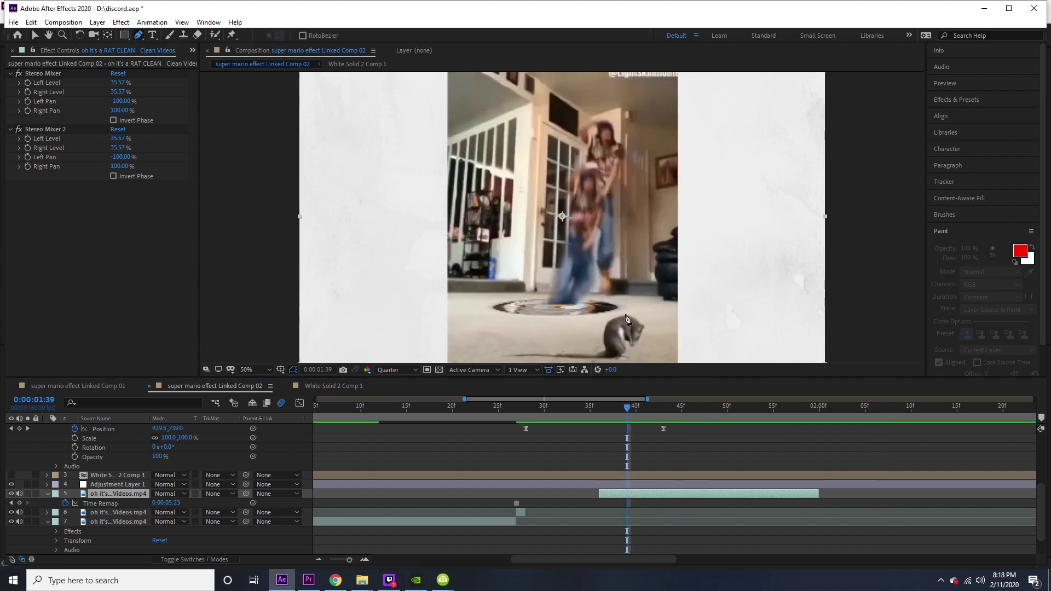
pyautogui.click(624, 314)
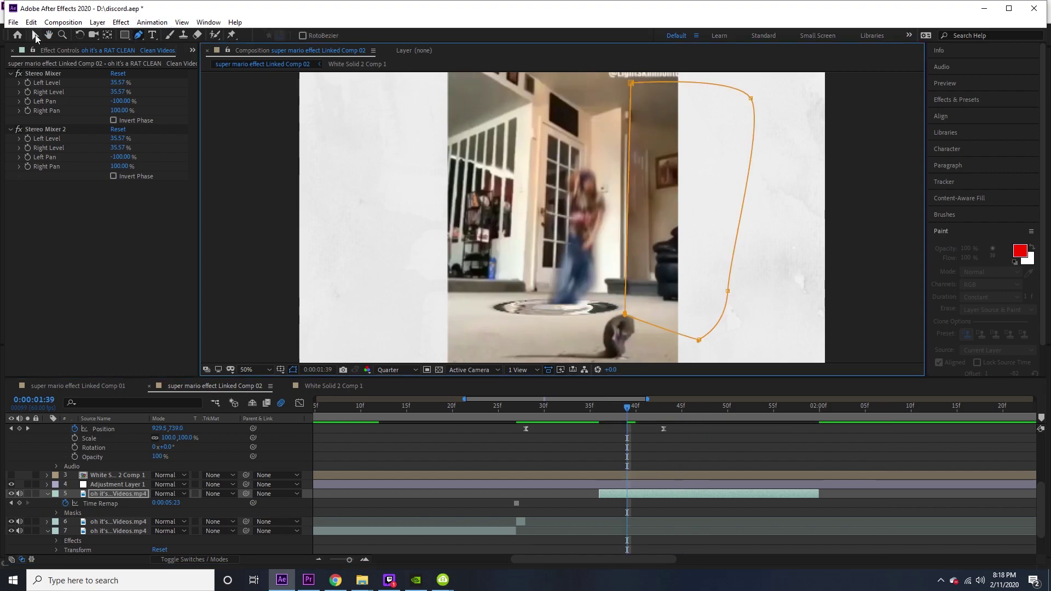
# Step: Move the masked frozen clip on layer 5 to start at 0:00:01:27, extend its end to about 0:00:02:21 and preview it
pyautogui.click(34, 35)
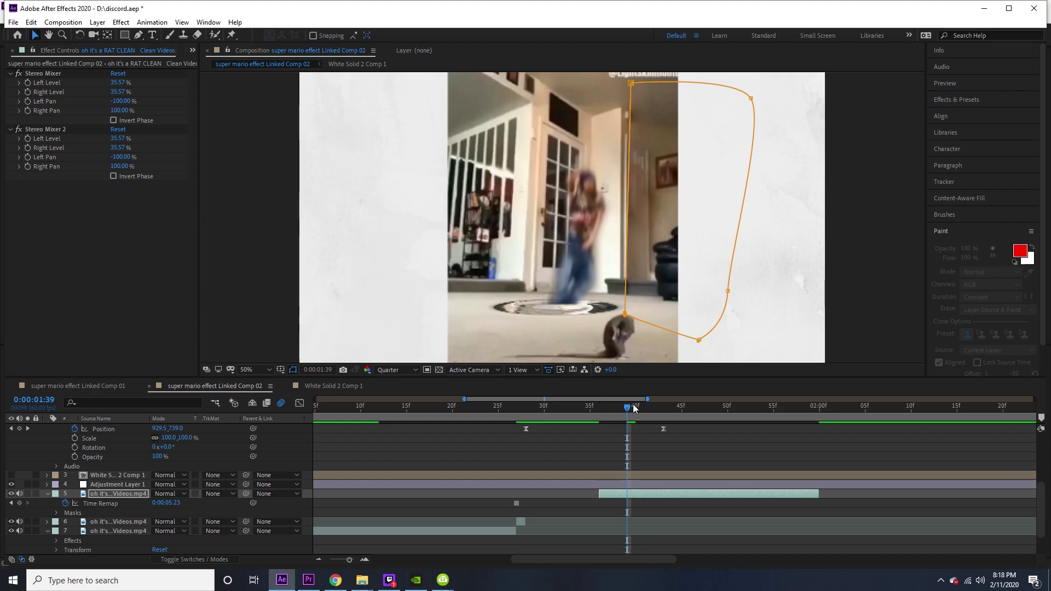
pyautogui.moveTo(633, 408); pyautogui.dragTo(517, 415)
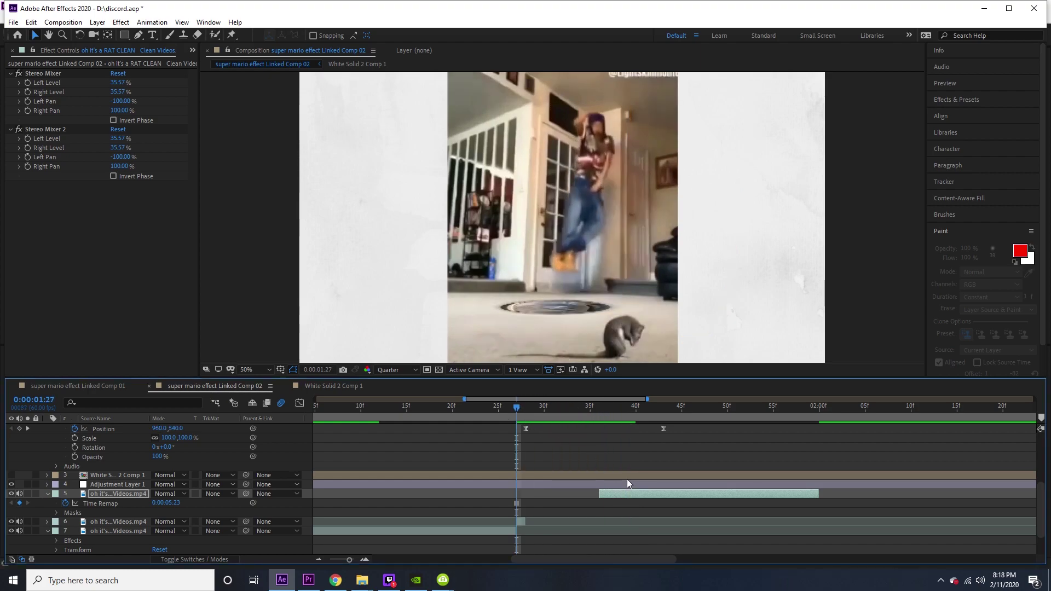
pyautogui.moveTo(605, 493); pyautogui.dragTo(533, 494)
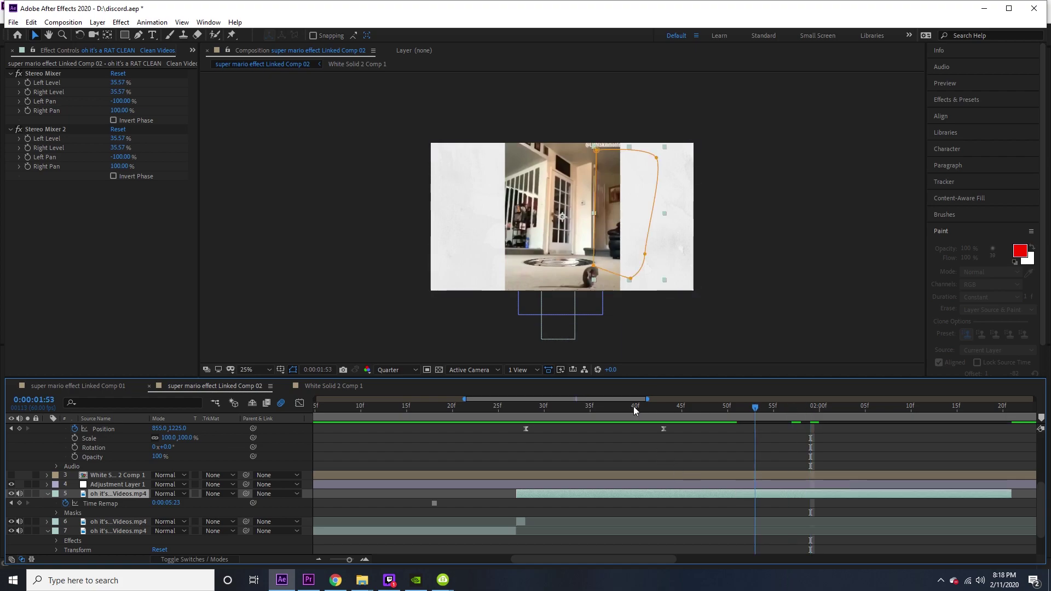
pyautogui.moveTo(632, 407); pyautogui.dragTo(455, 414)
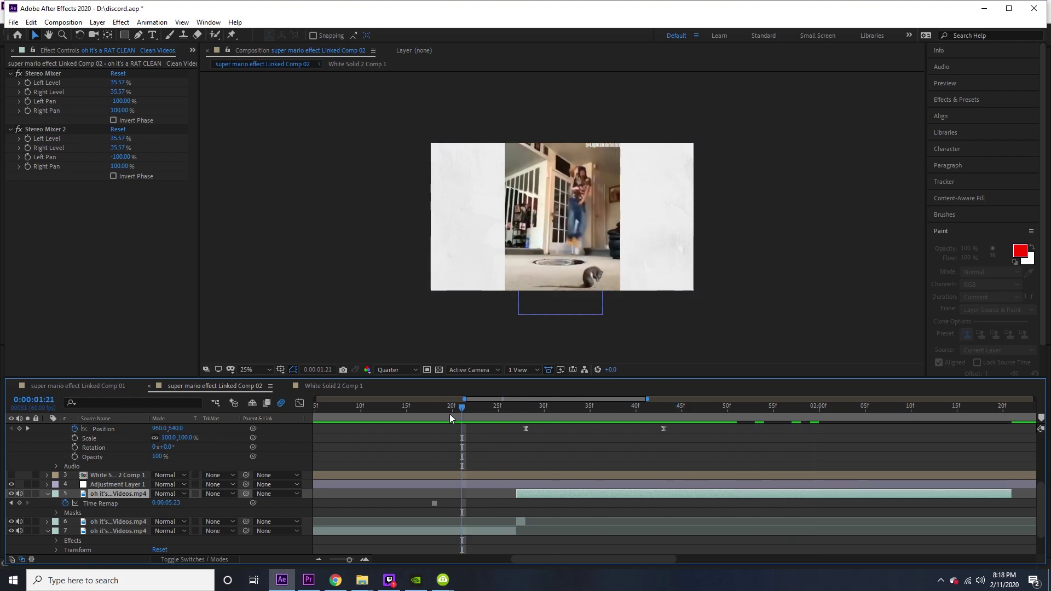
pyautogui.press('space')
pyautogui.press('space')
pyautogui.moveTo(641, 412); pyautogui.dragTo(458, 406)
# Step: Switch to Premiere Pro, create a white FFFFFF color matte and place it on track V2 at 00:01:07:26
pyautogui.click(308, 580)
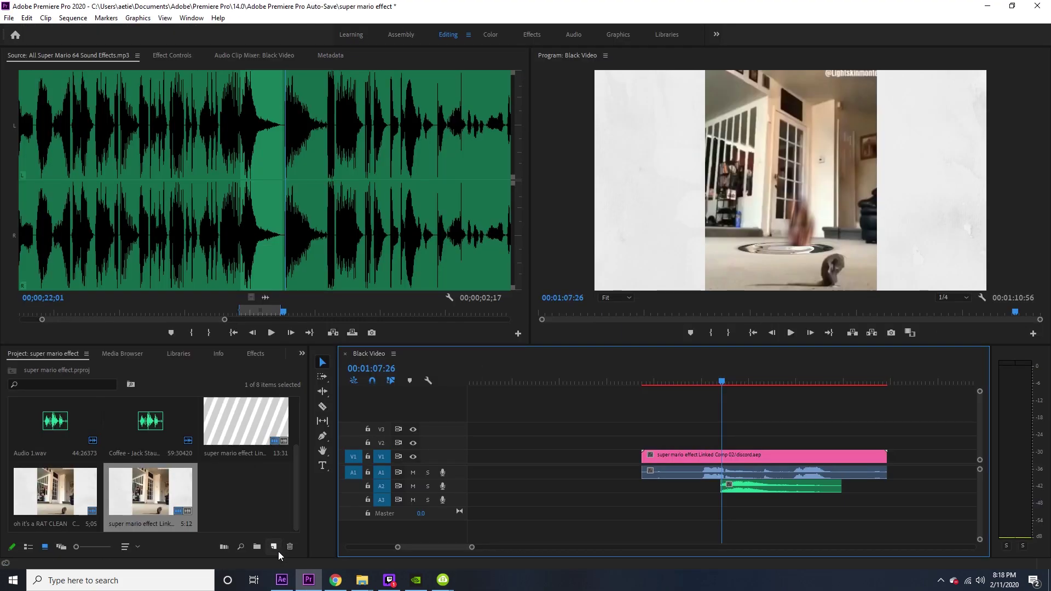
pyautogui.click(274, 547)
pyautogui.click(294, 496)
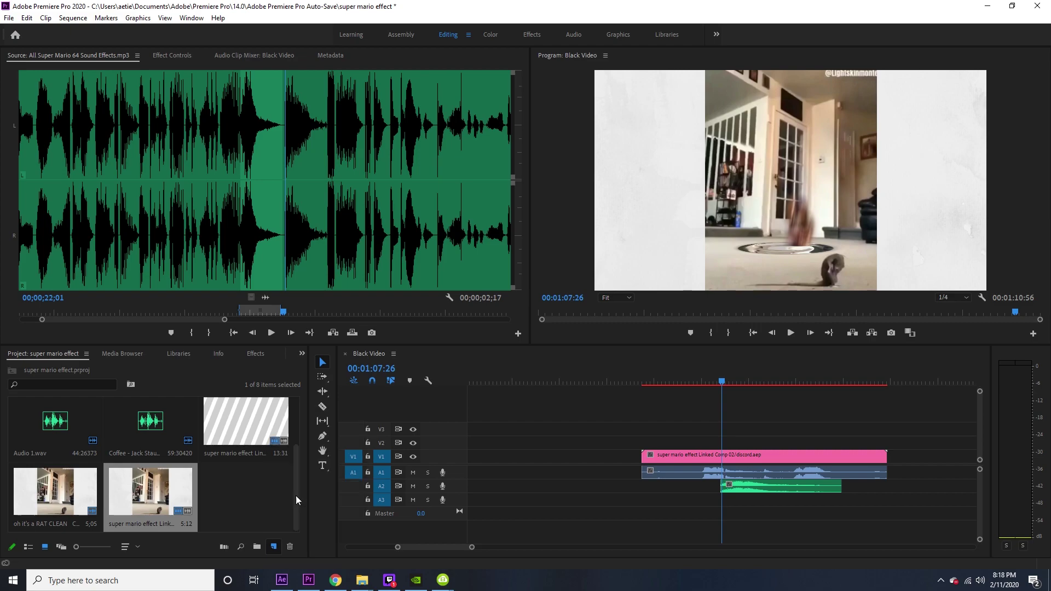
pyautogui.click(544, 331)
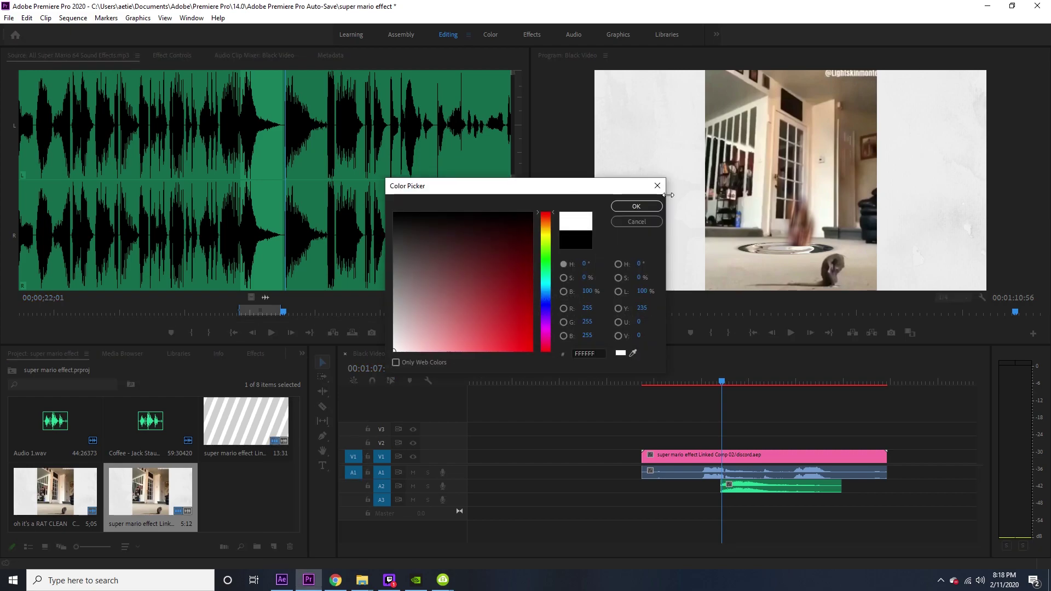
pyautogui.click(636, 206)
pyautogui.click(501, 309)
pyautogui.moveTo(266, 487); pyautogui.dragTo(725, 440)
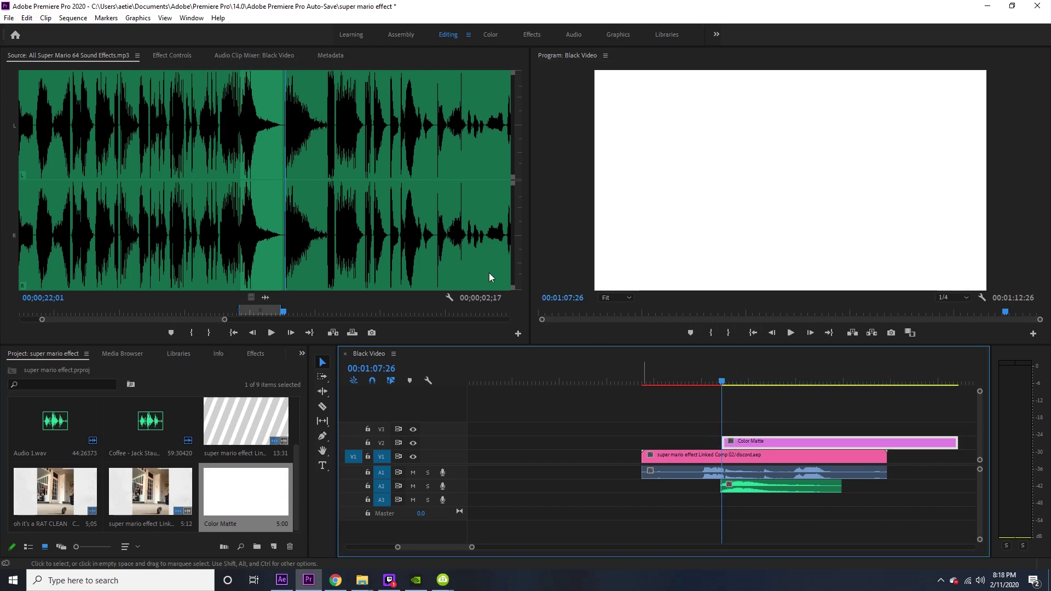
# Step: Keyframe the Color Matte's opacity from 0% at its start to 100% about one second into the clip
pyautogui.click(176, 56)
pyautogui.moveTo(212, 215); pyautogui.dragTo(148, 216)
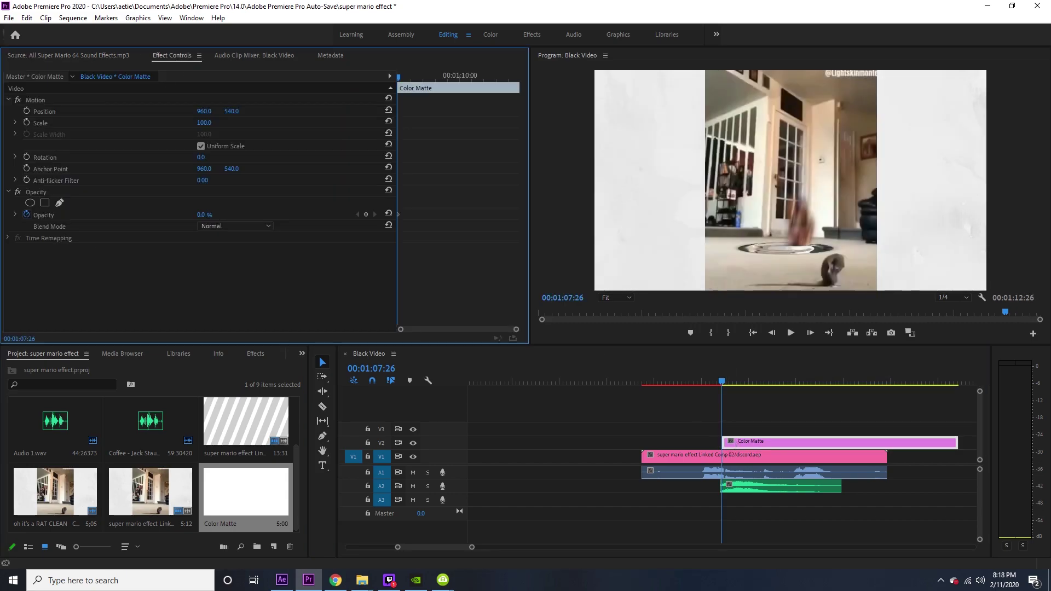
pyautogui.press('space')
pyautogui.press('space')
pyautogui.press('space')
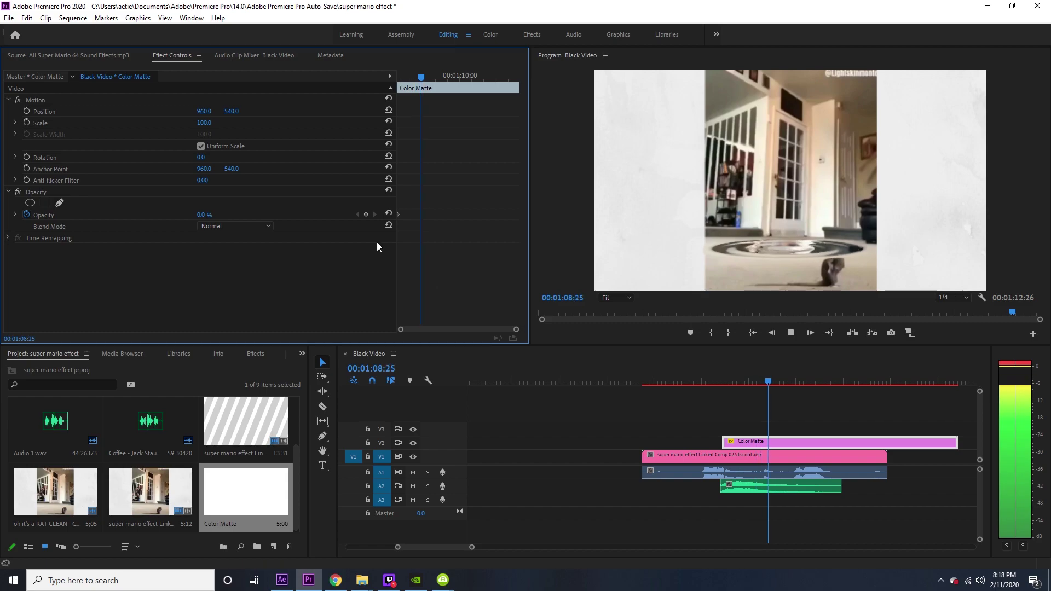
pyautogui.press('space')
pyautogui.moveTo(207, 215); pyautogui.dragTo(350, 264)
# Step: Preview the white fade, shift the Color Matte on V2 about 13 frames earlier, and save the project
pyautogui.click(681, 384)
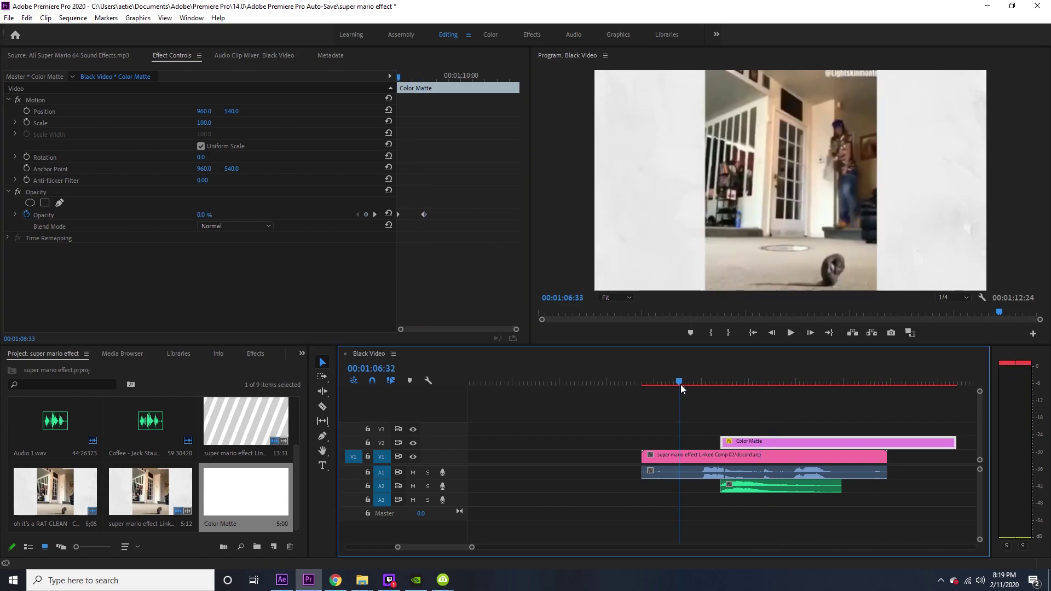
pyautogui.press('space')
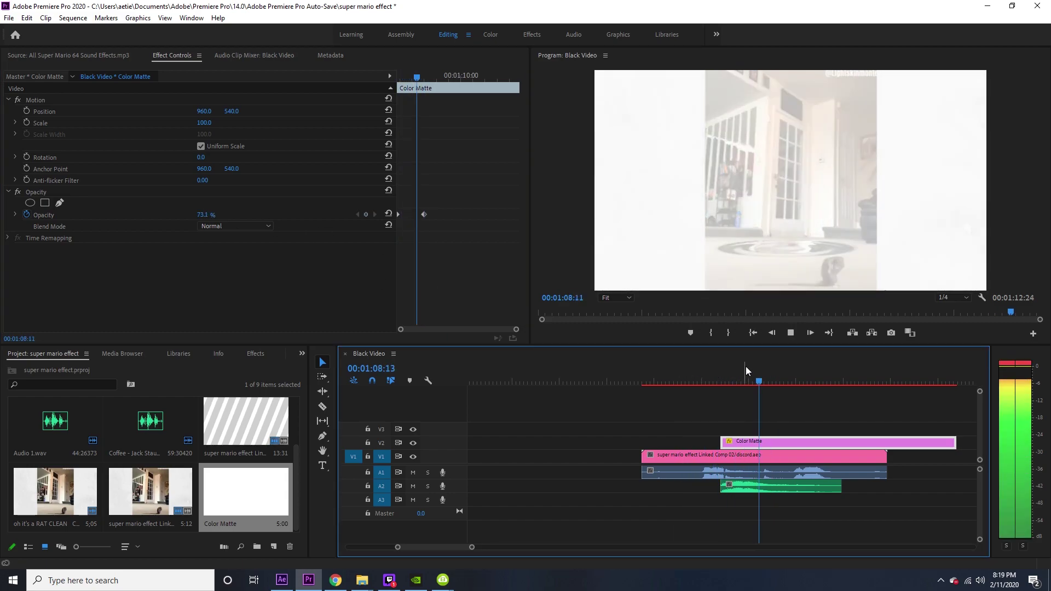
pyautogui.click(696, 383)
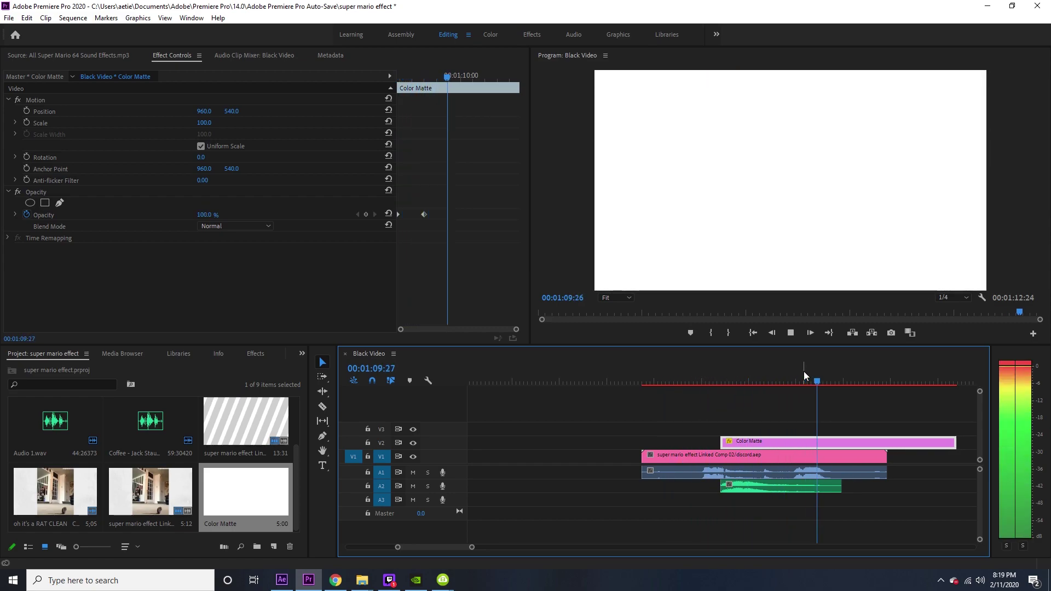
pyautogui.click(714, 374)
pyautogui.click(663, 383)
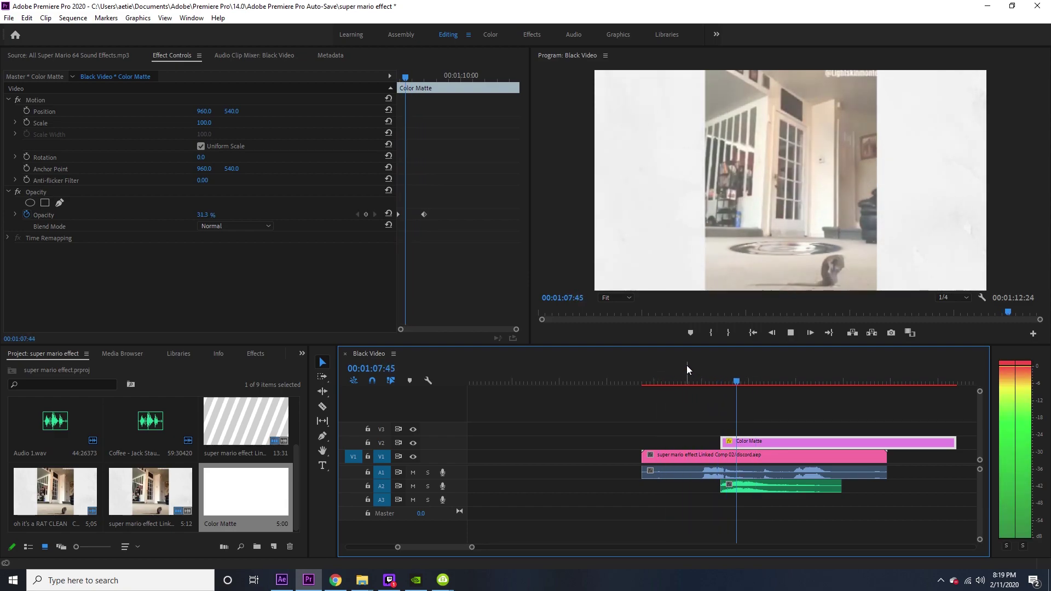
pyautogui.click(671, 382)
pyautogui.press('space')
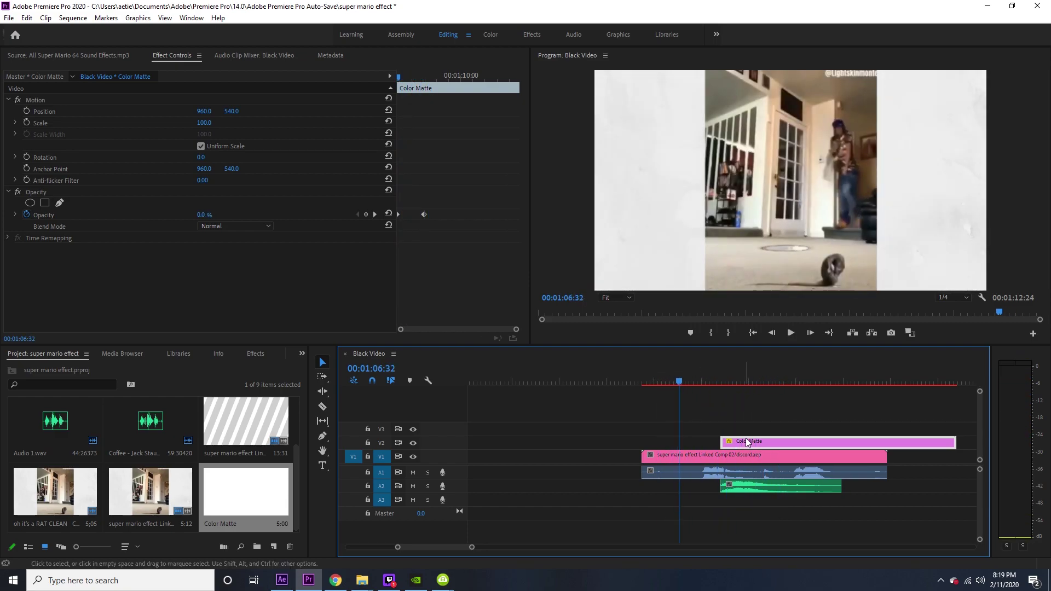
pyautogui.moveTo(746, 441); pyautogui.dragTo(735, 442)
pyautogui.press('space')
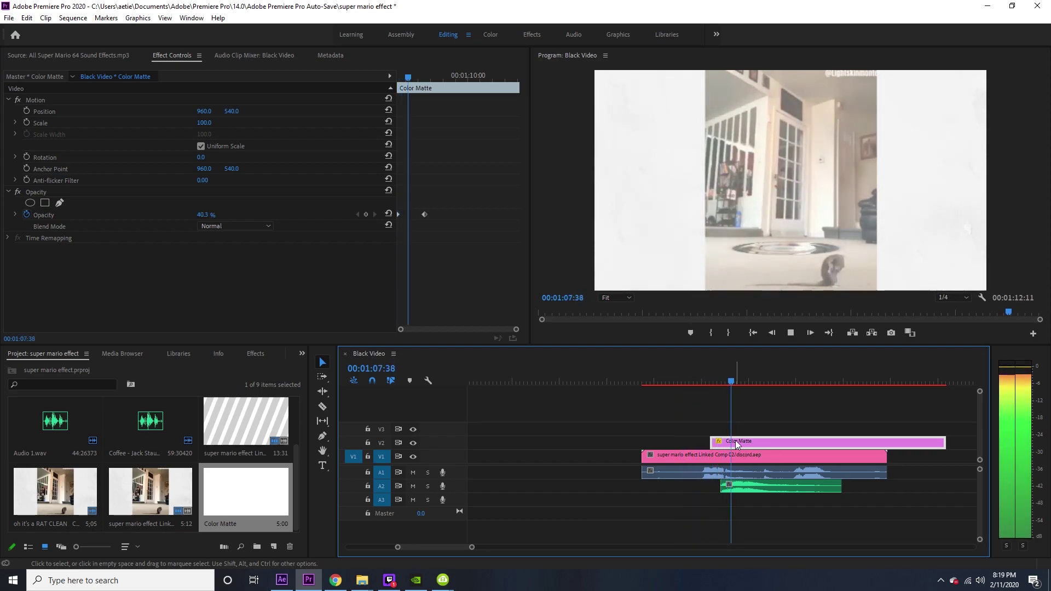
pyautogui.hotkey('ctrl', 's')
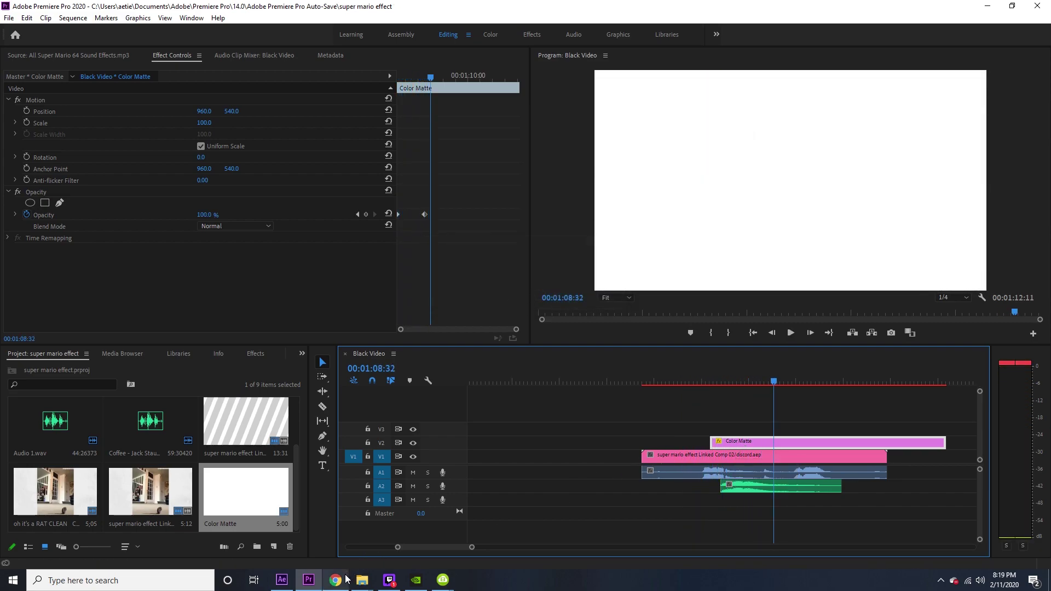
# Step: Return to the start of the sequence, fit all clips into the timeline view and check the playback from 00:00:00:00
pyautogui.click(754, 329)
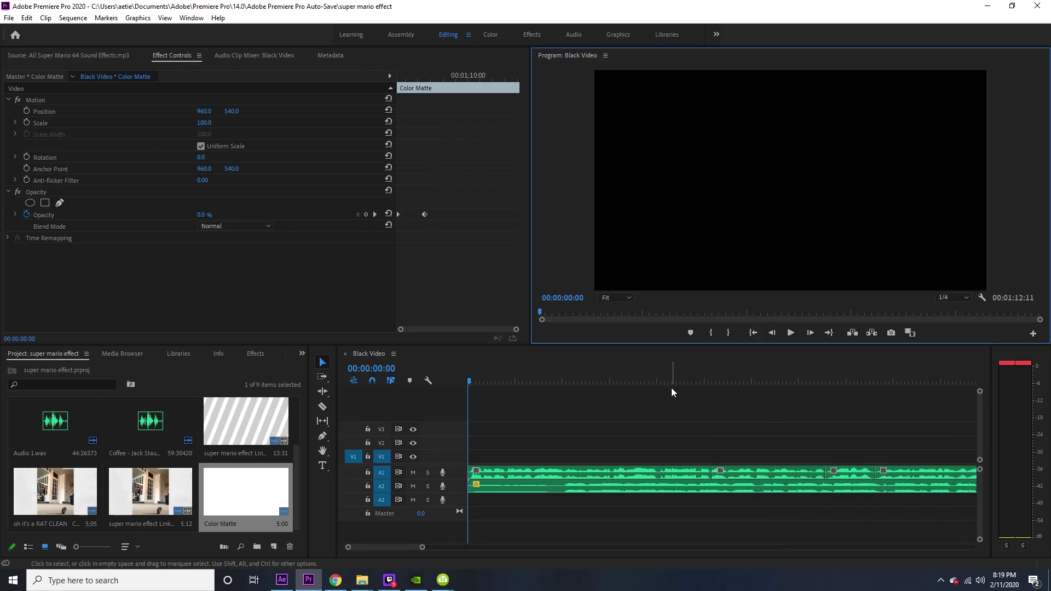
pyautogui.click(664, 399)
pyautogui.press('-')
pyautogui.press('-')
pyautogui.press('-')
pyautogui.press('-')
pyautogui.press('-')
pyautogui.press('=')
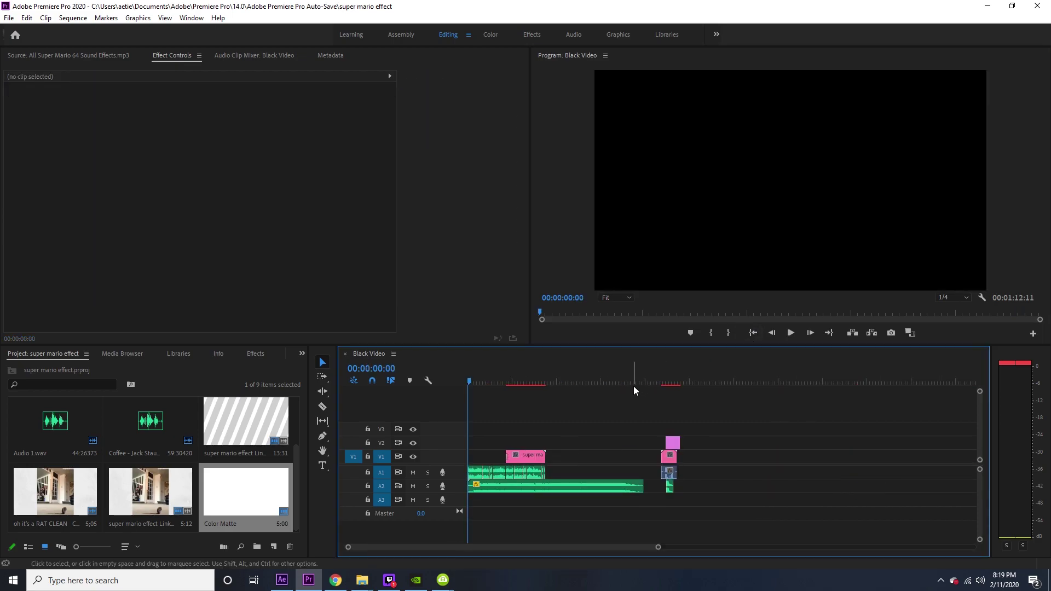
pyautogui.press('=')
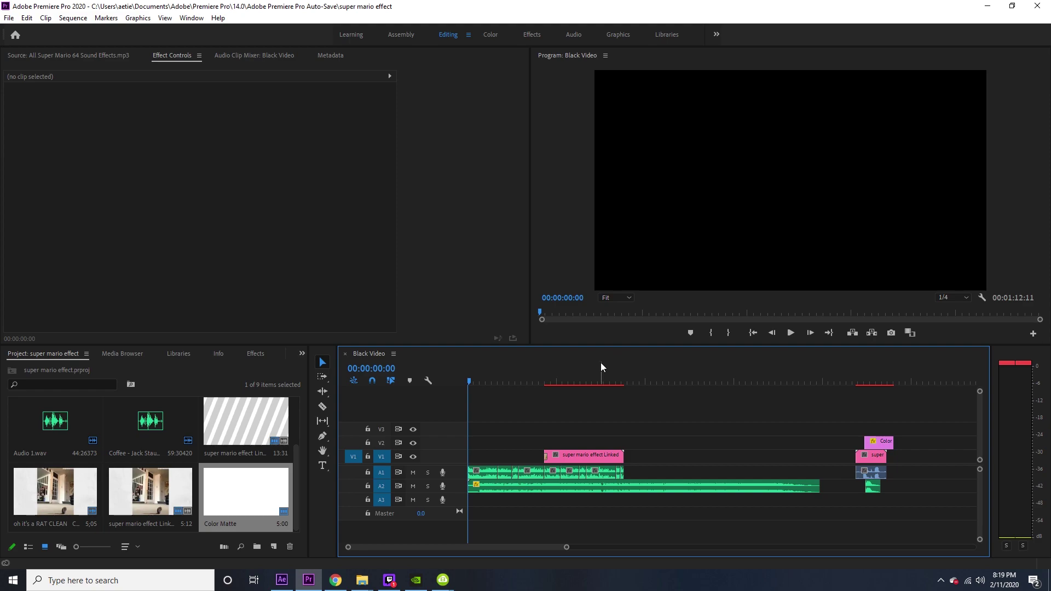
pyautogui.press('space')
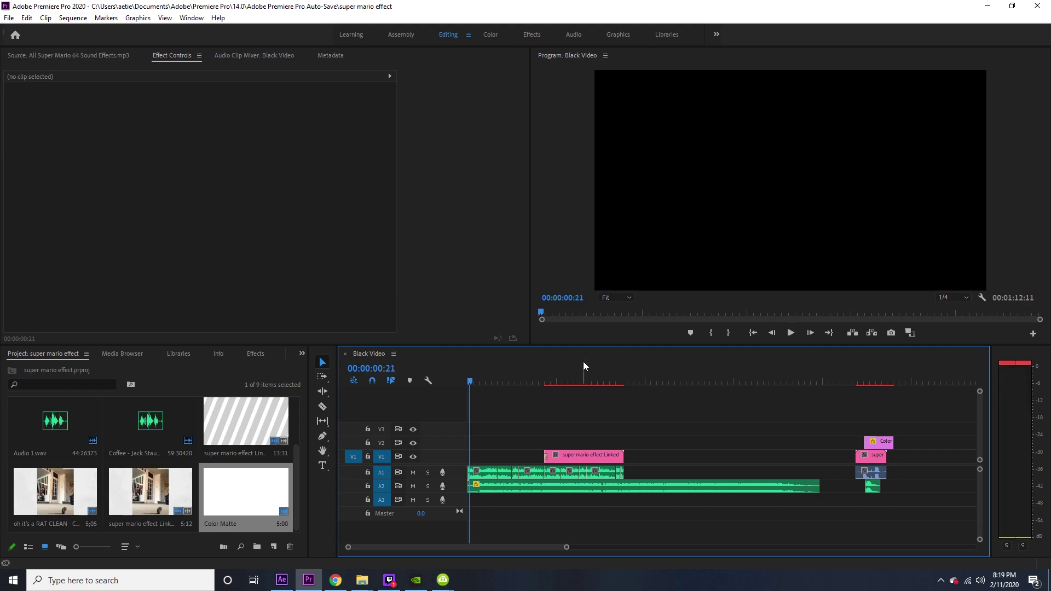